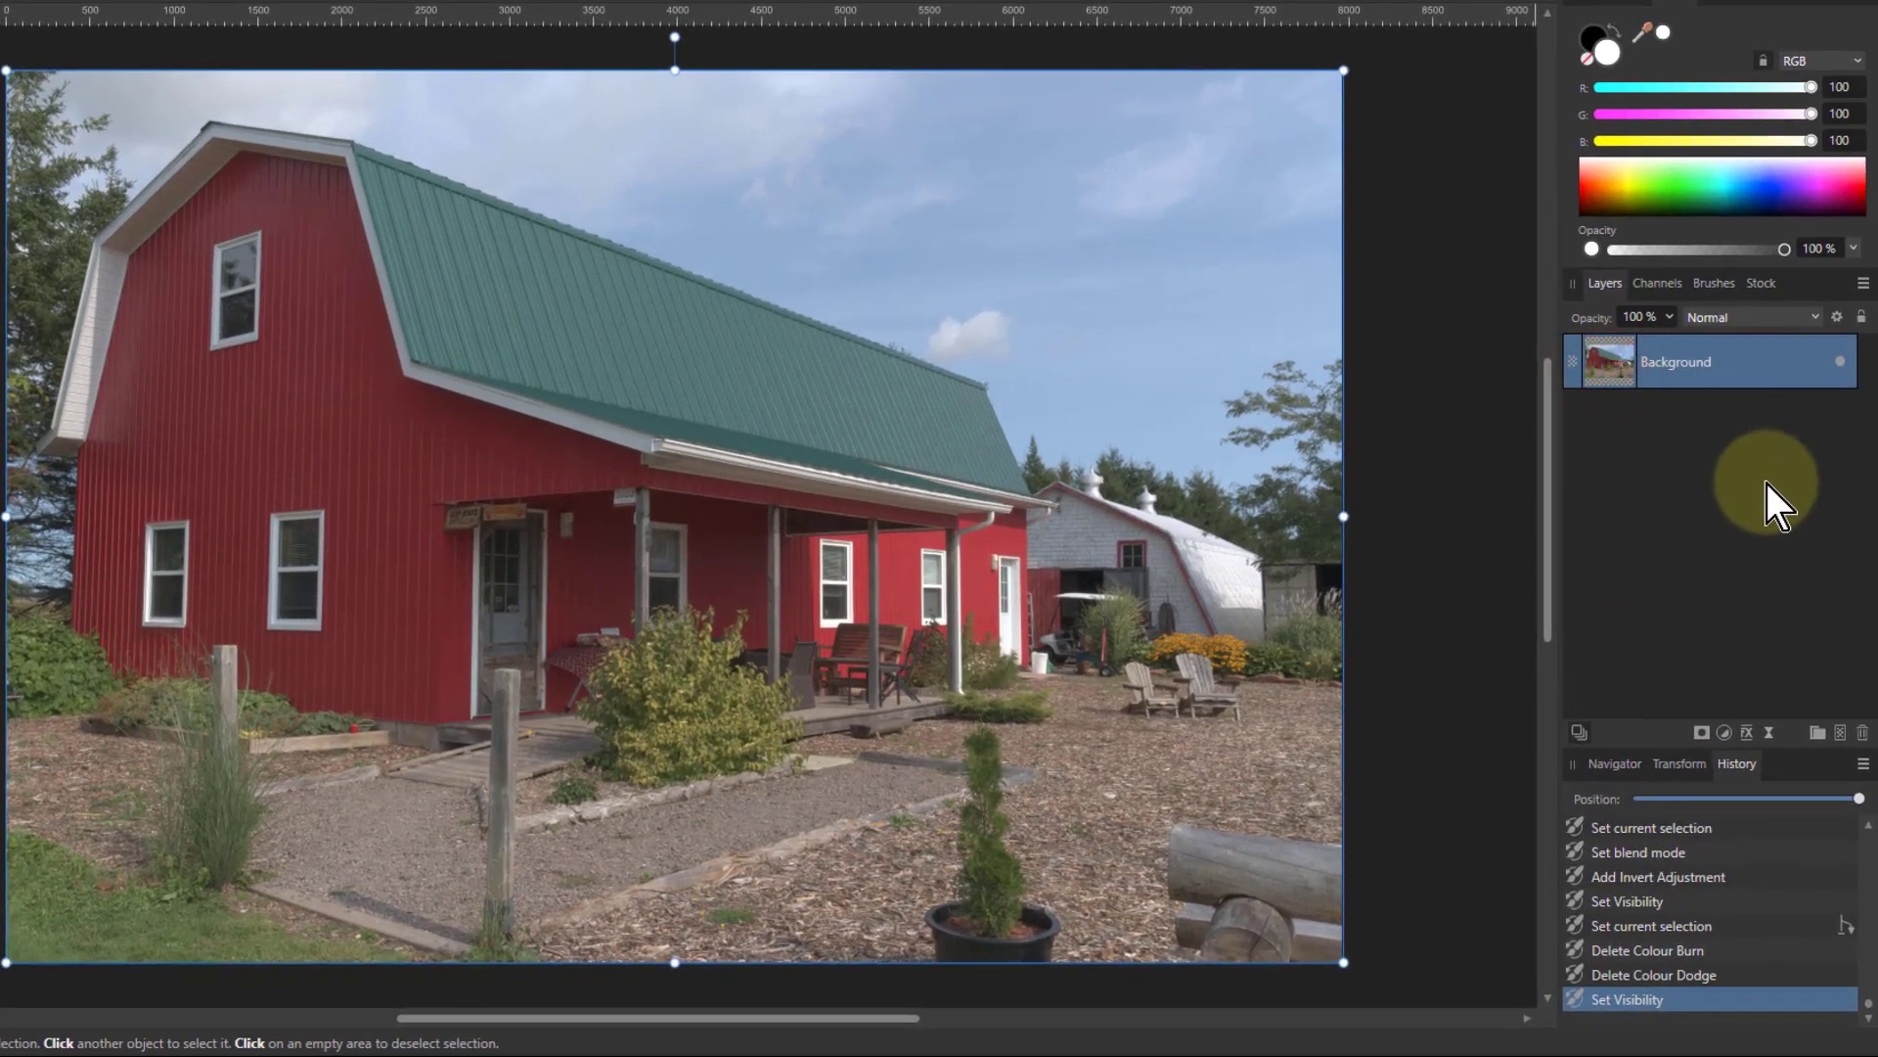
Step: Duplicate the barn photo and nest an HSL adjustment with Saturation -100% in the copy
key(ctrl+j)
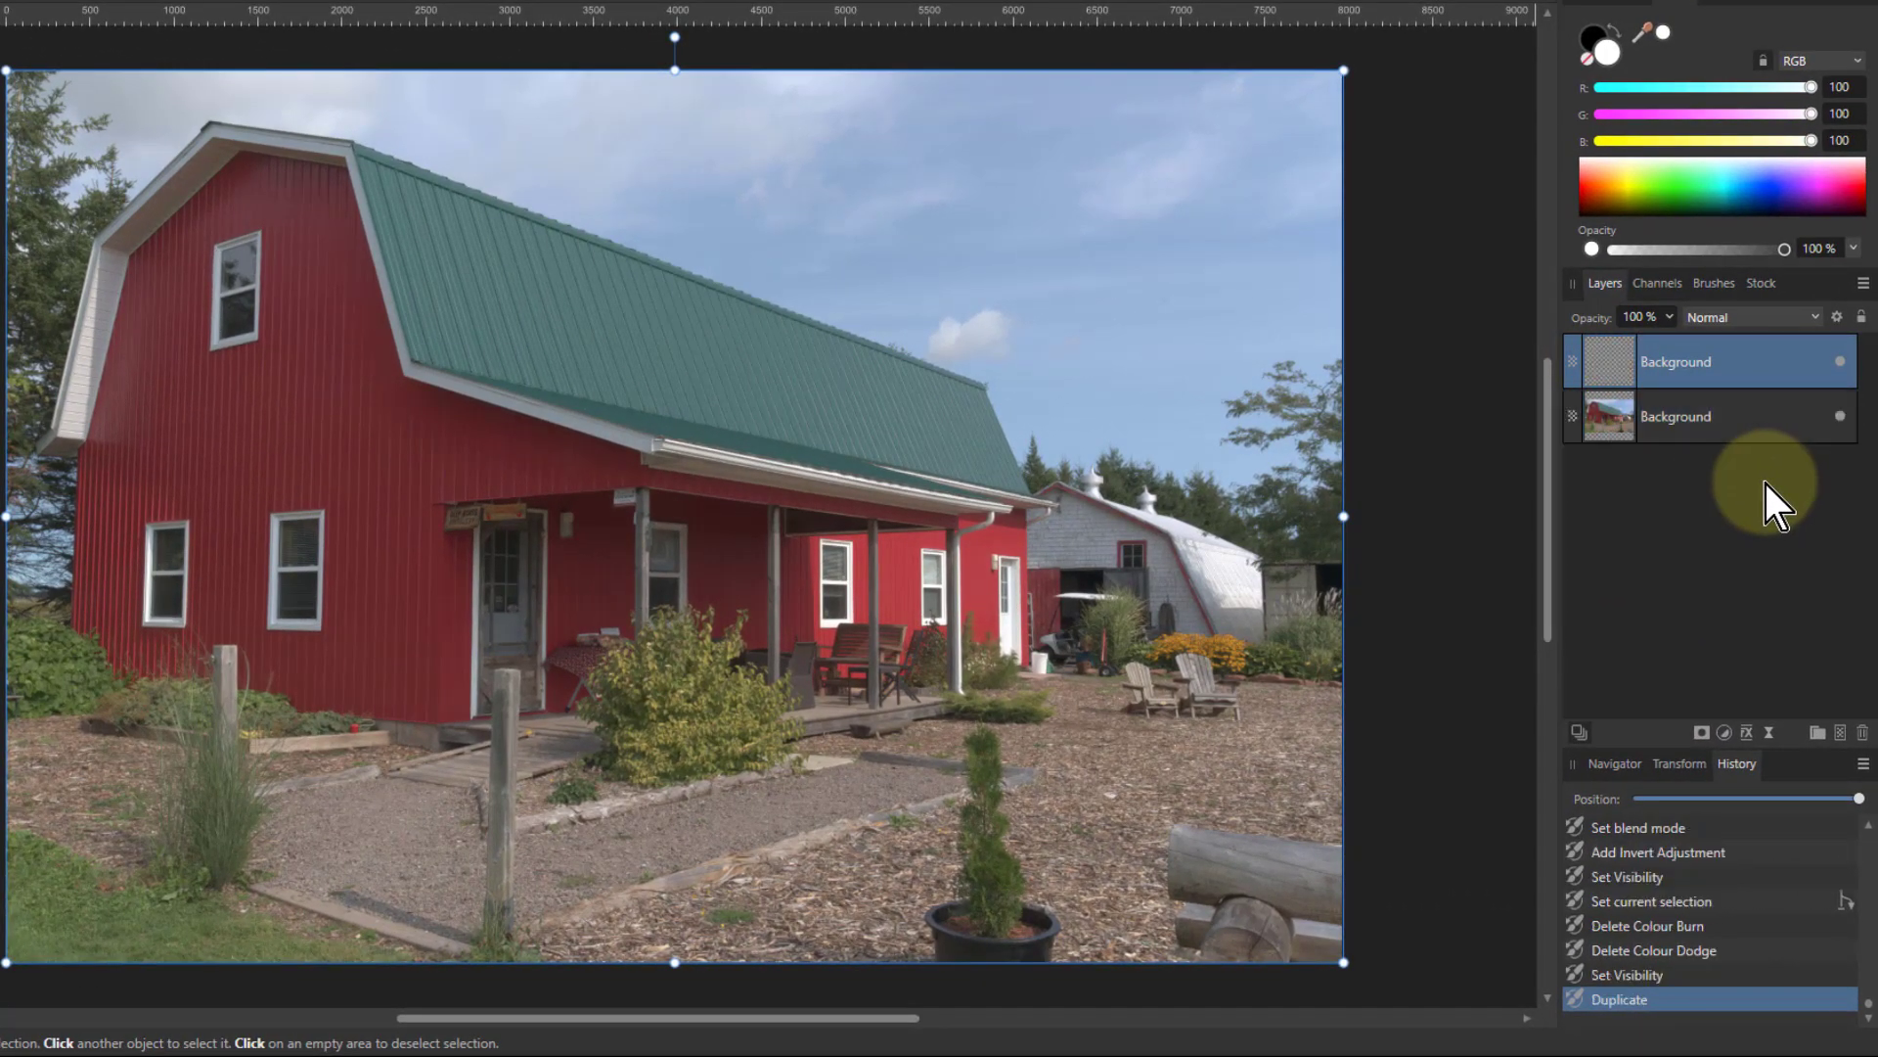
click(1723, 733)
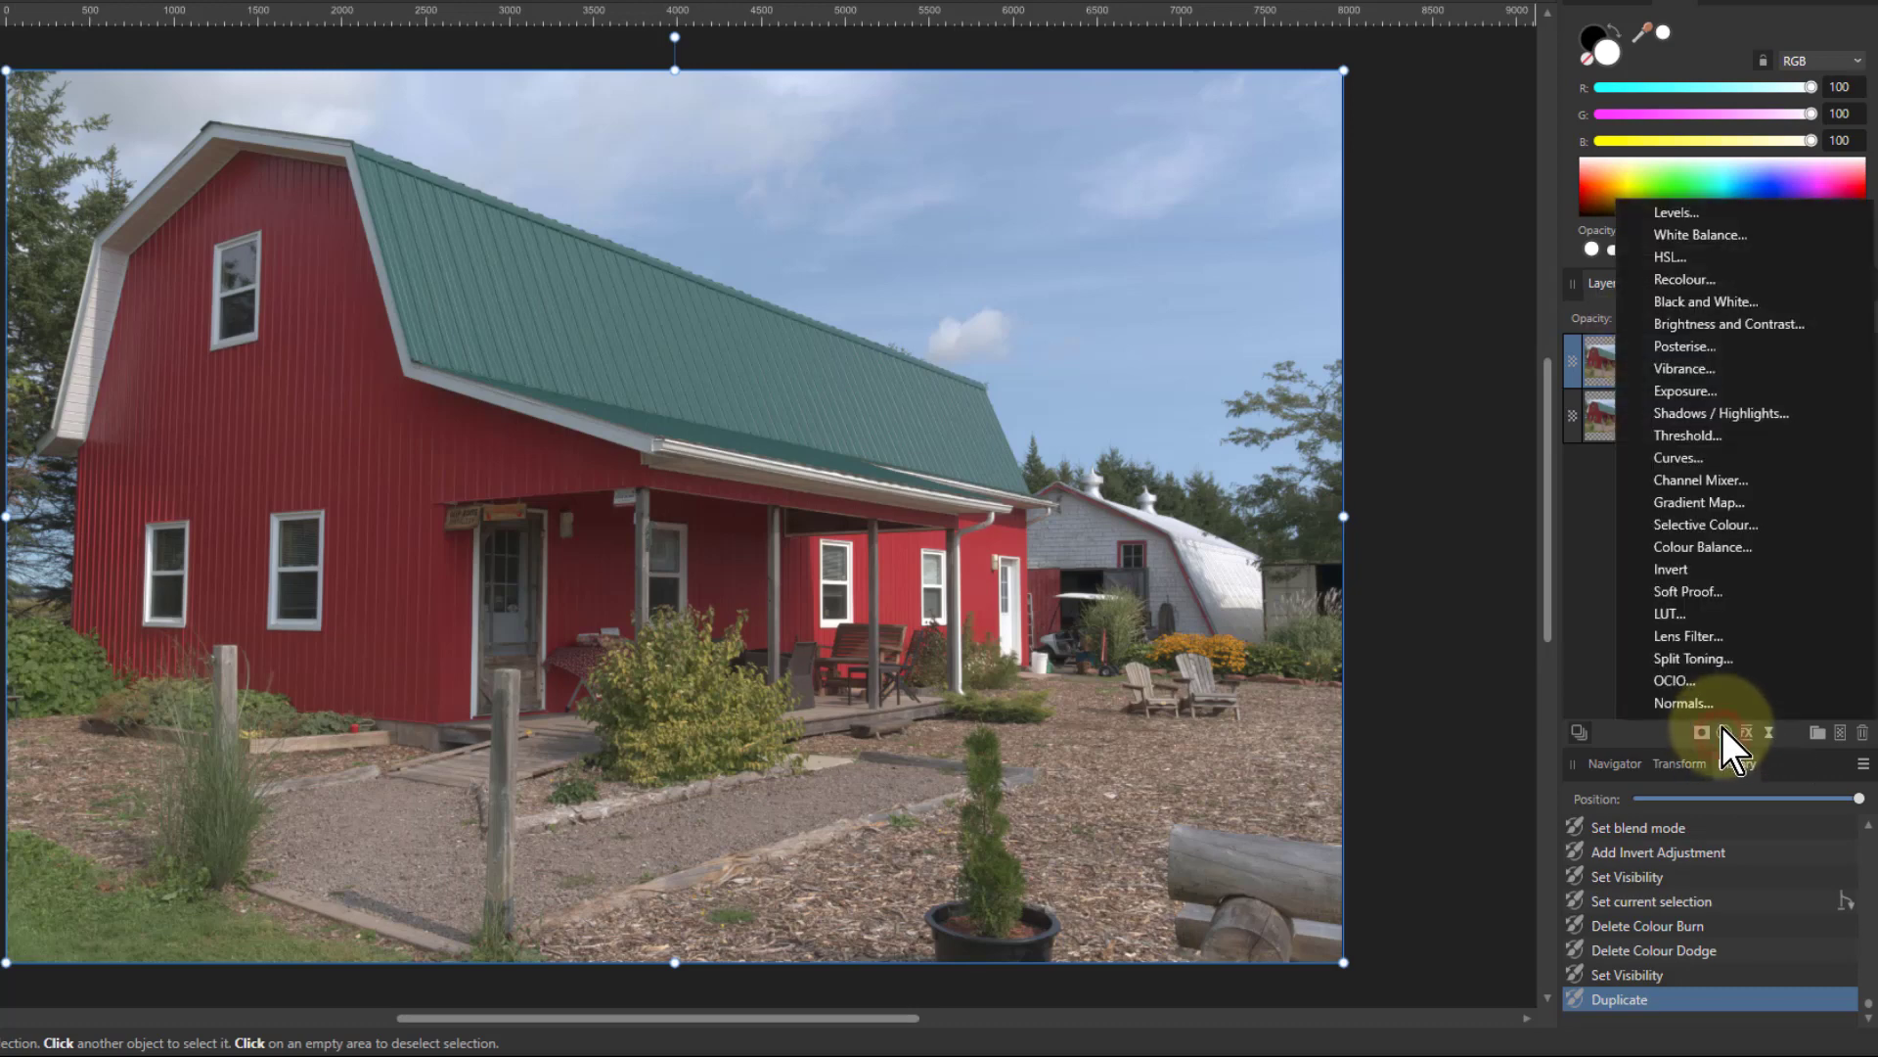
click(1671, 258)
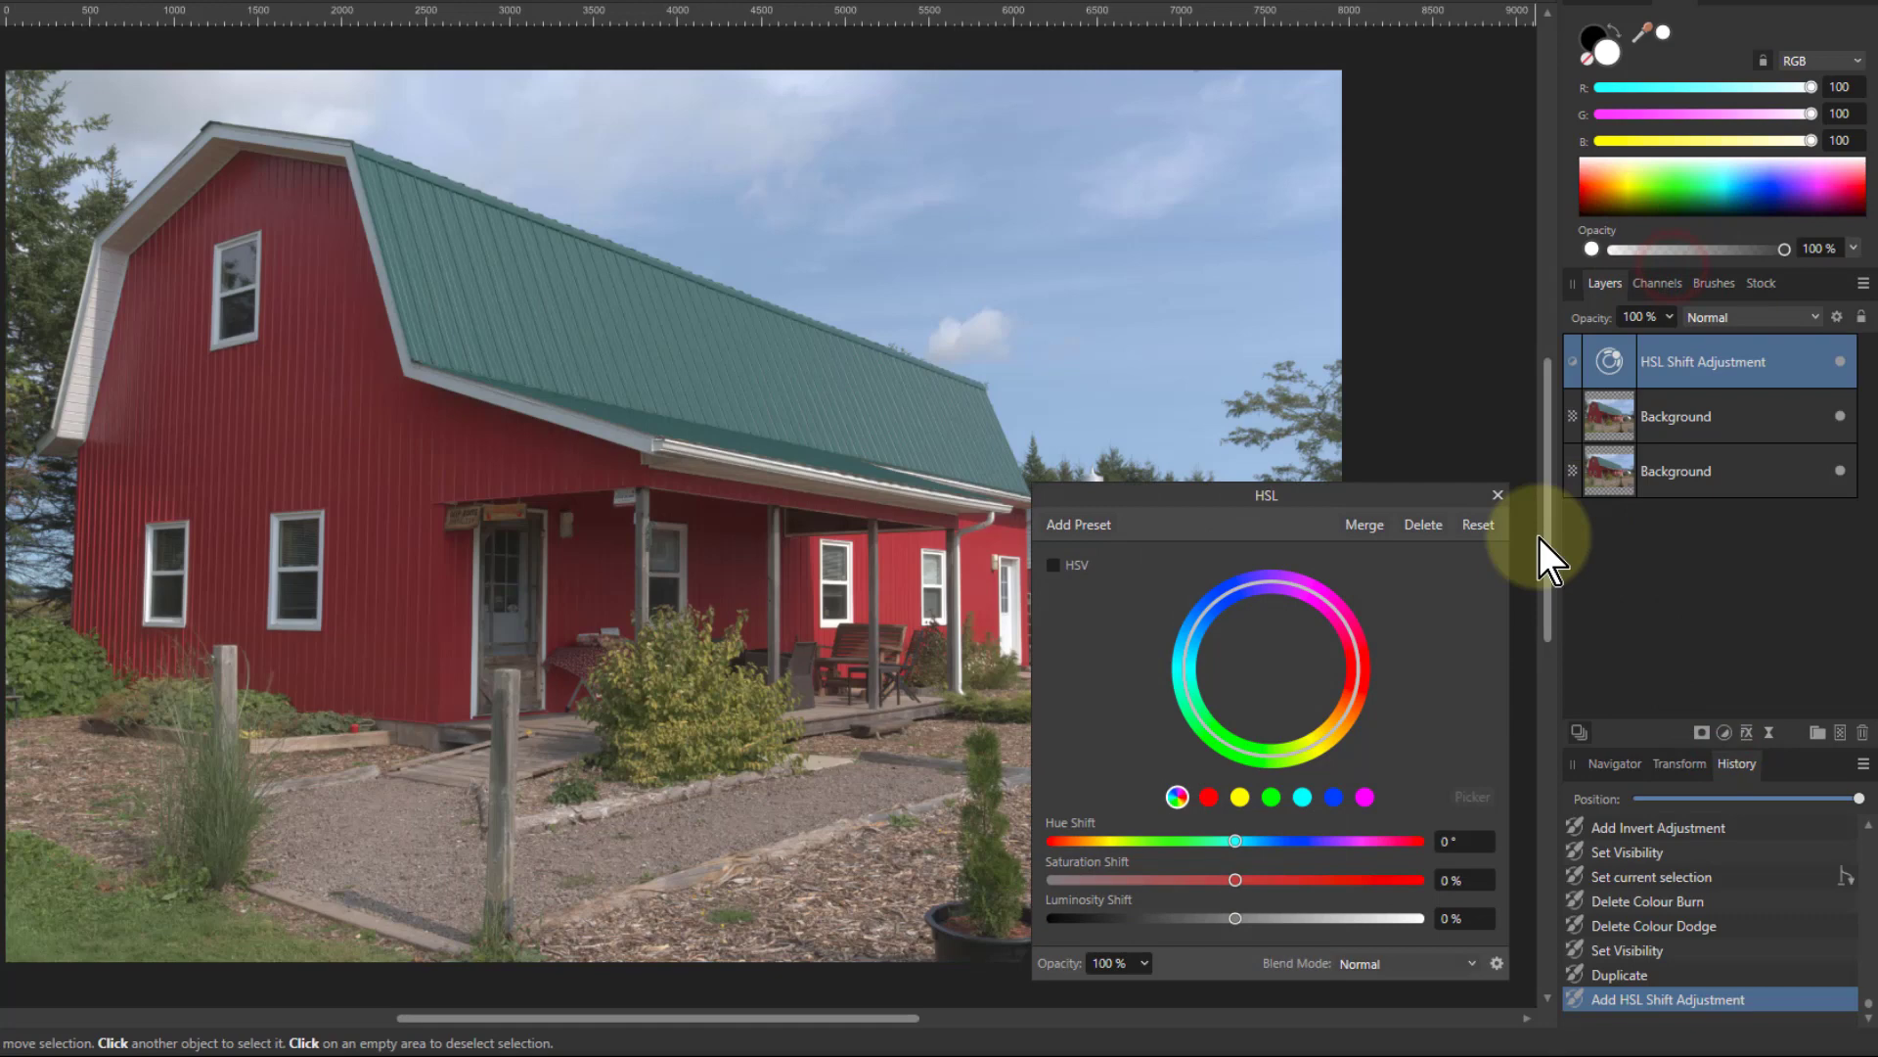
drag(1627, 350, 1616, 409)
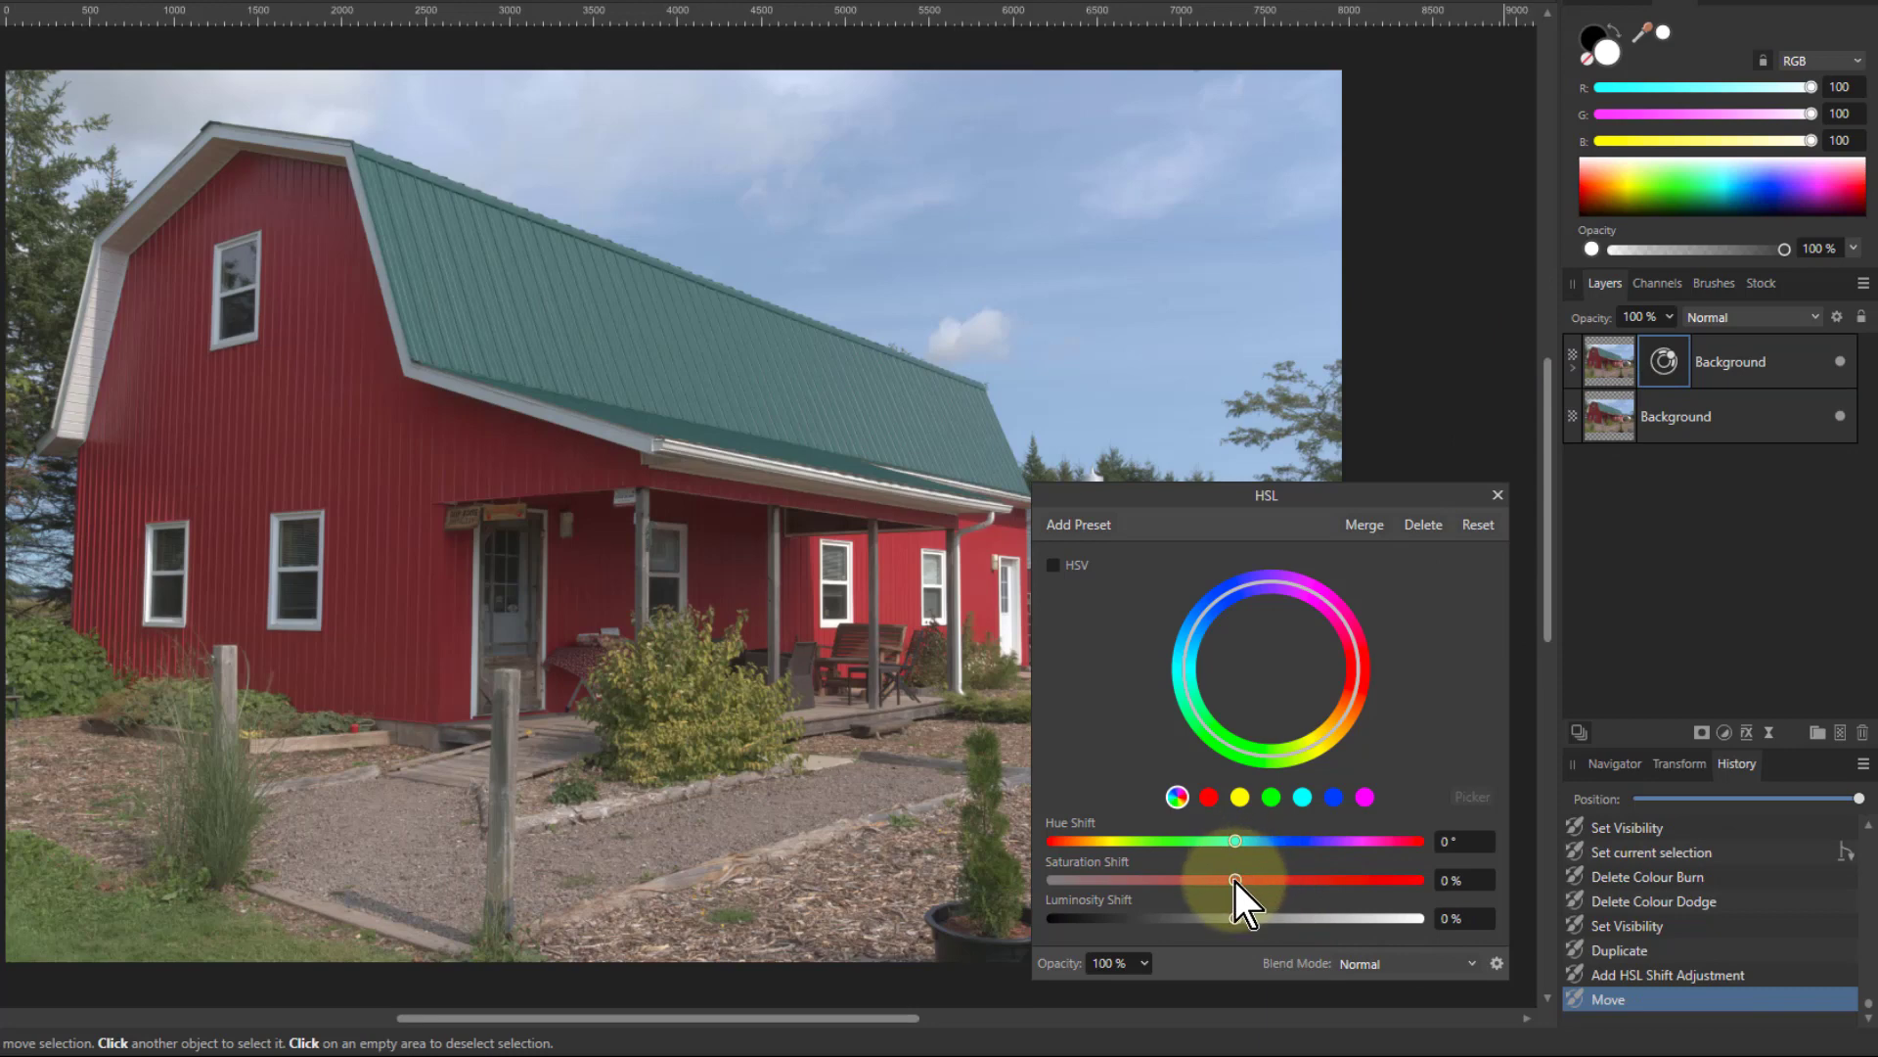
drag(1235, 881, 969, 883)
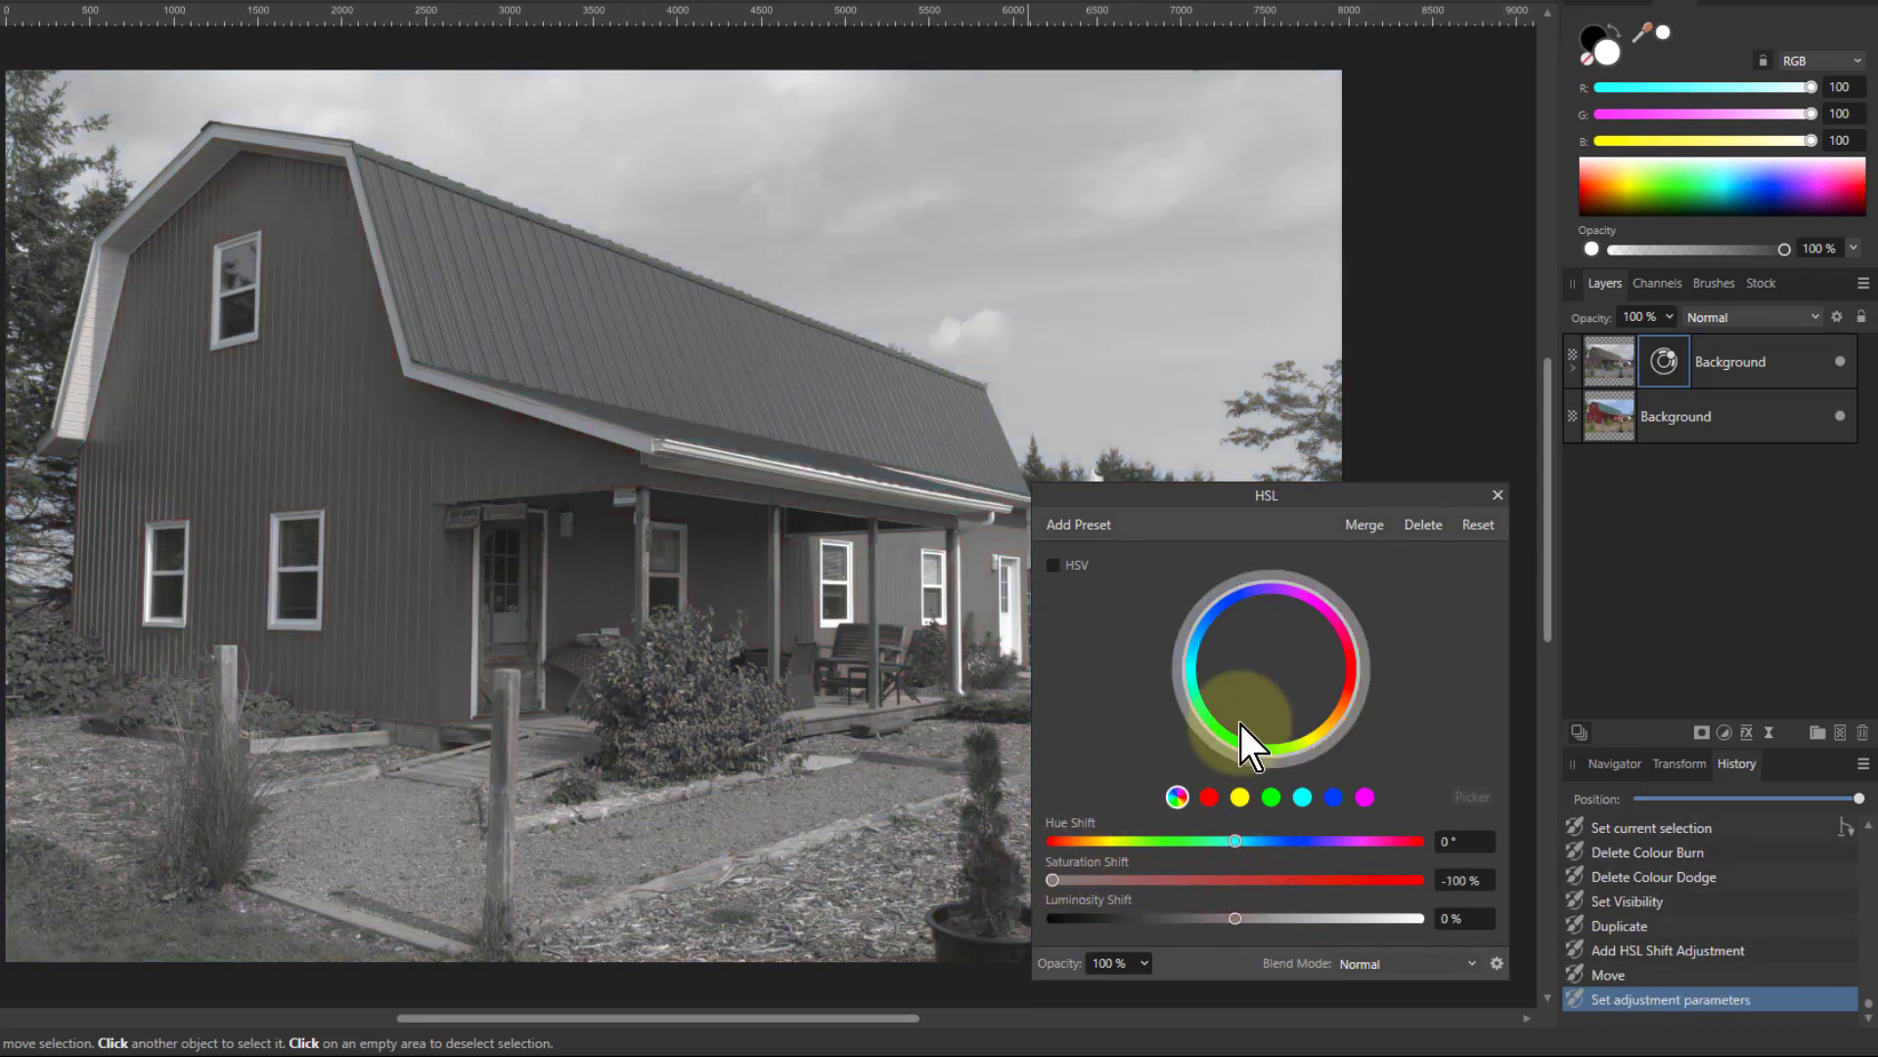
Step: Inspect the nested HSL adjustment and Assistant preferences, then reselect the greyscale Background copy
click(1497, 493)
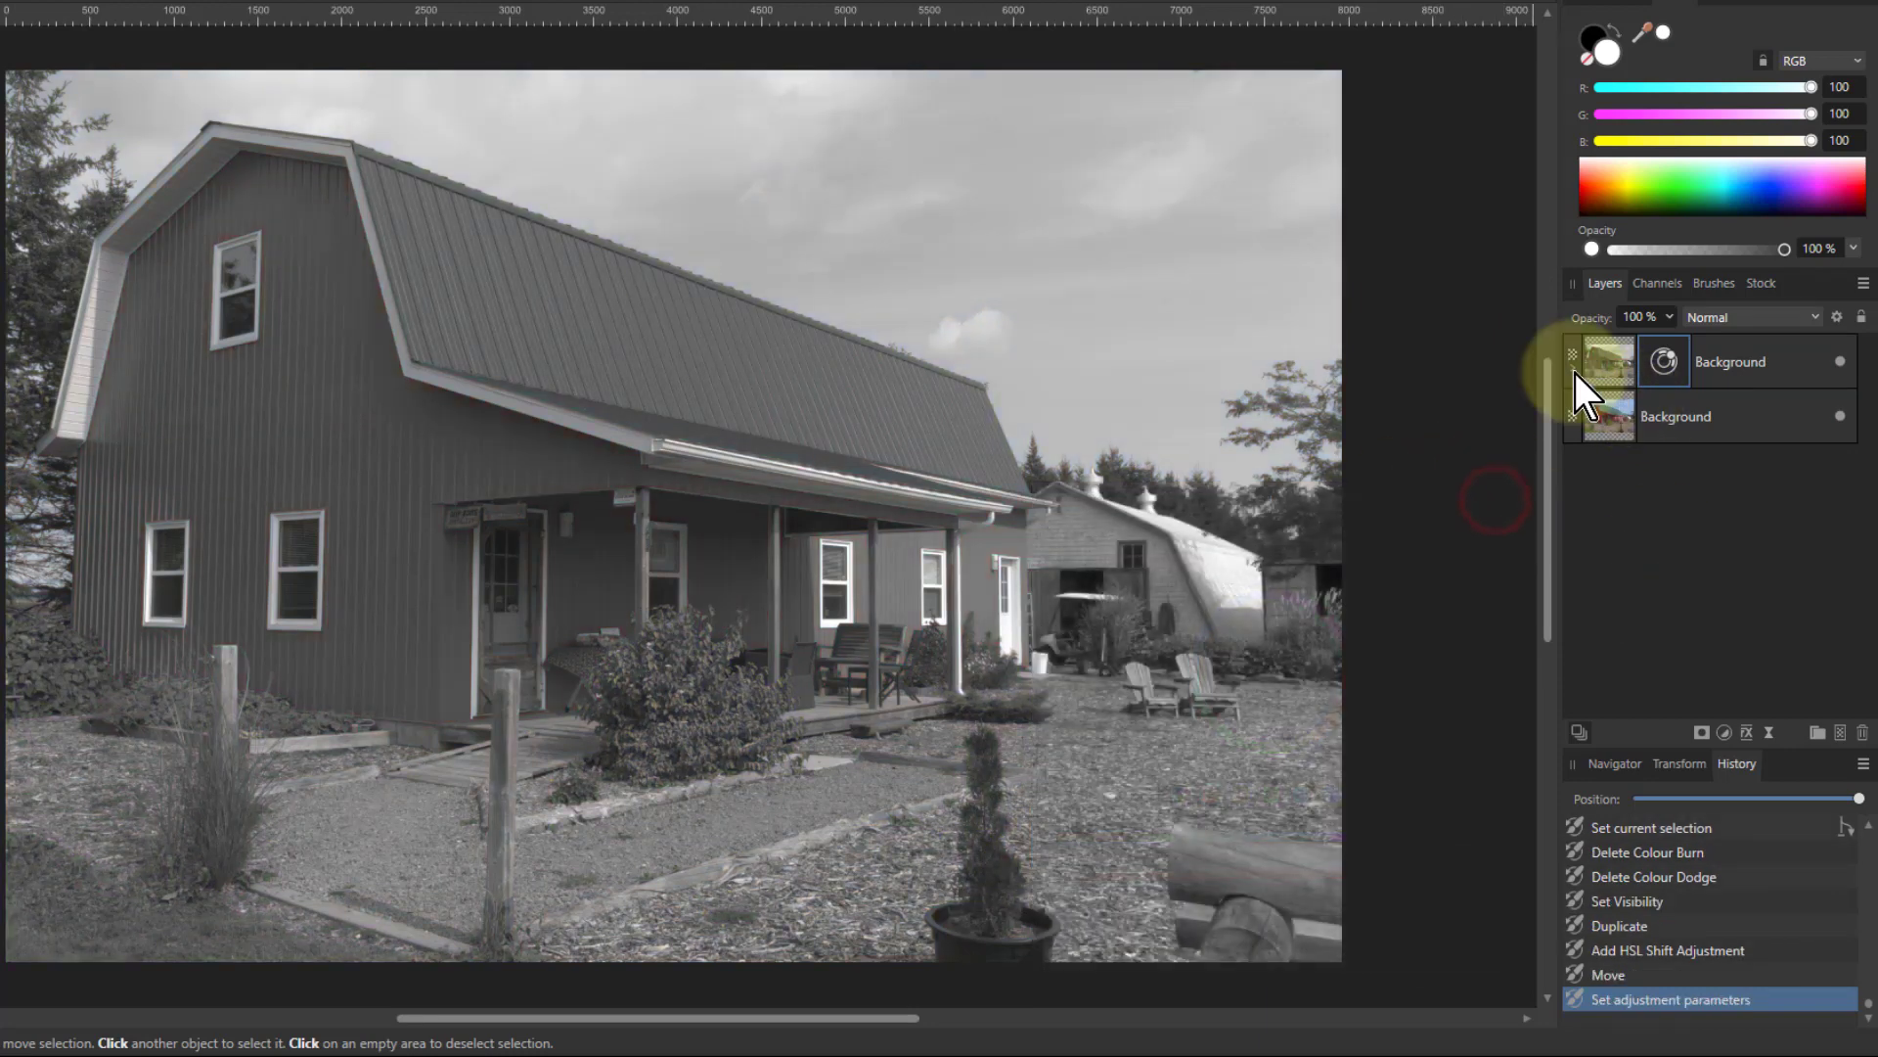
click(1573, 370)
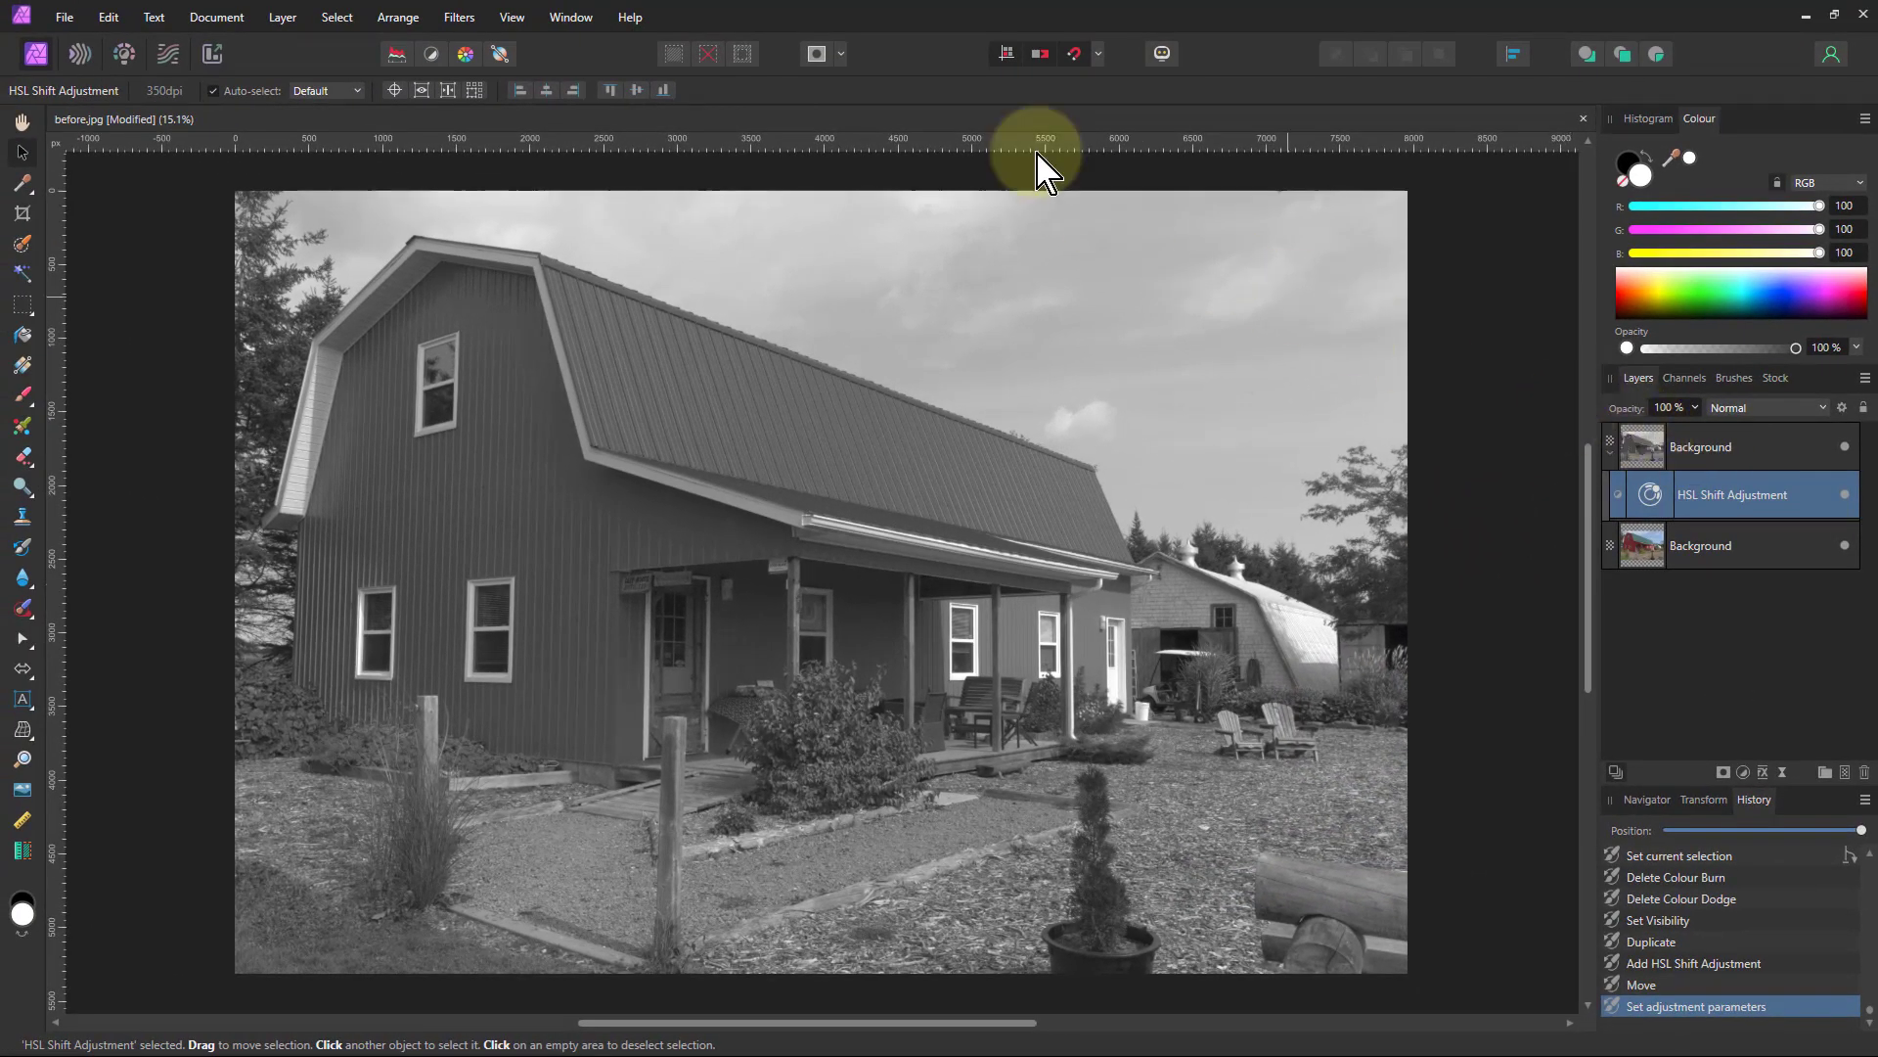
click(1163, 53)
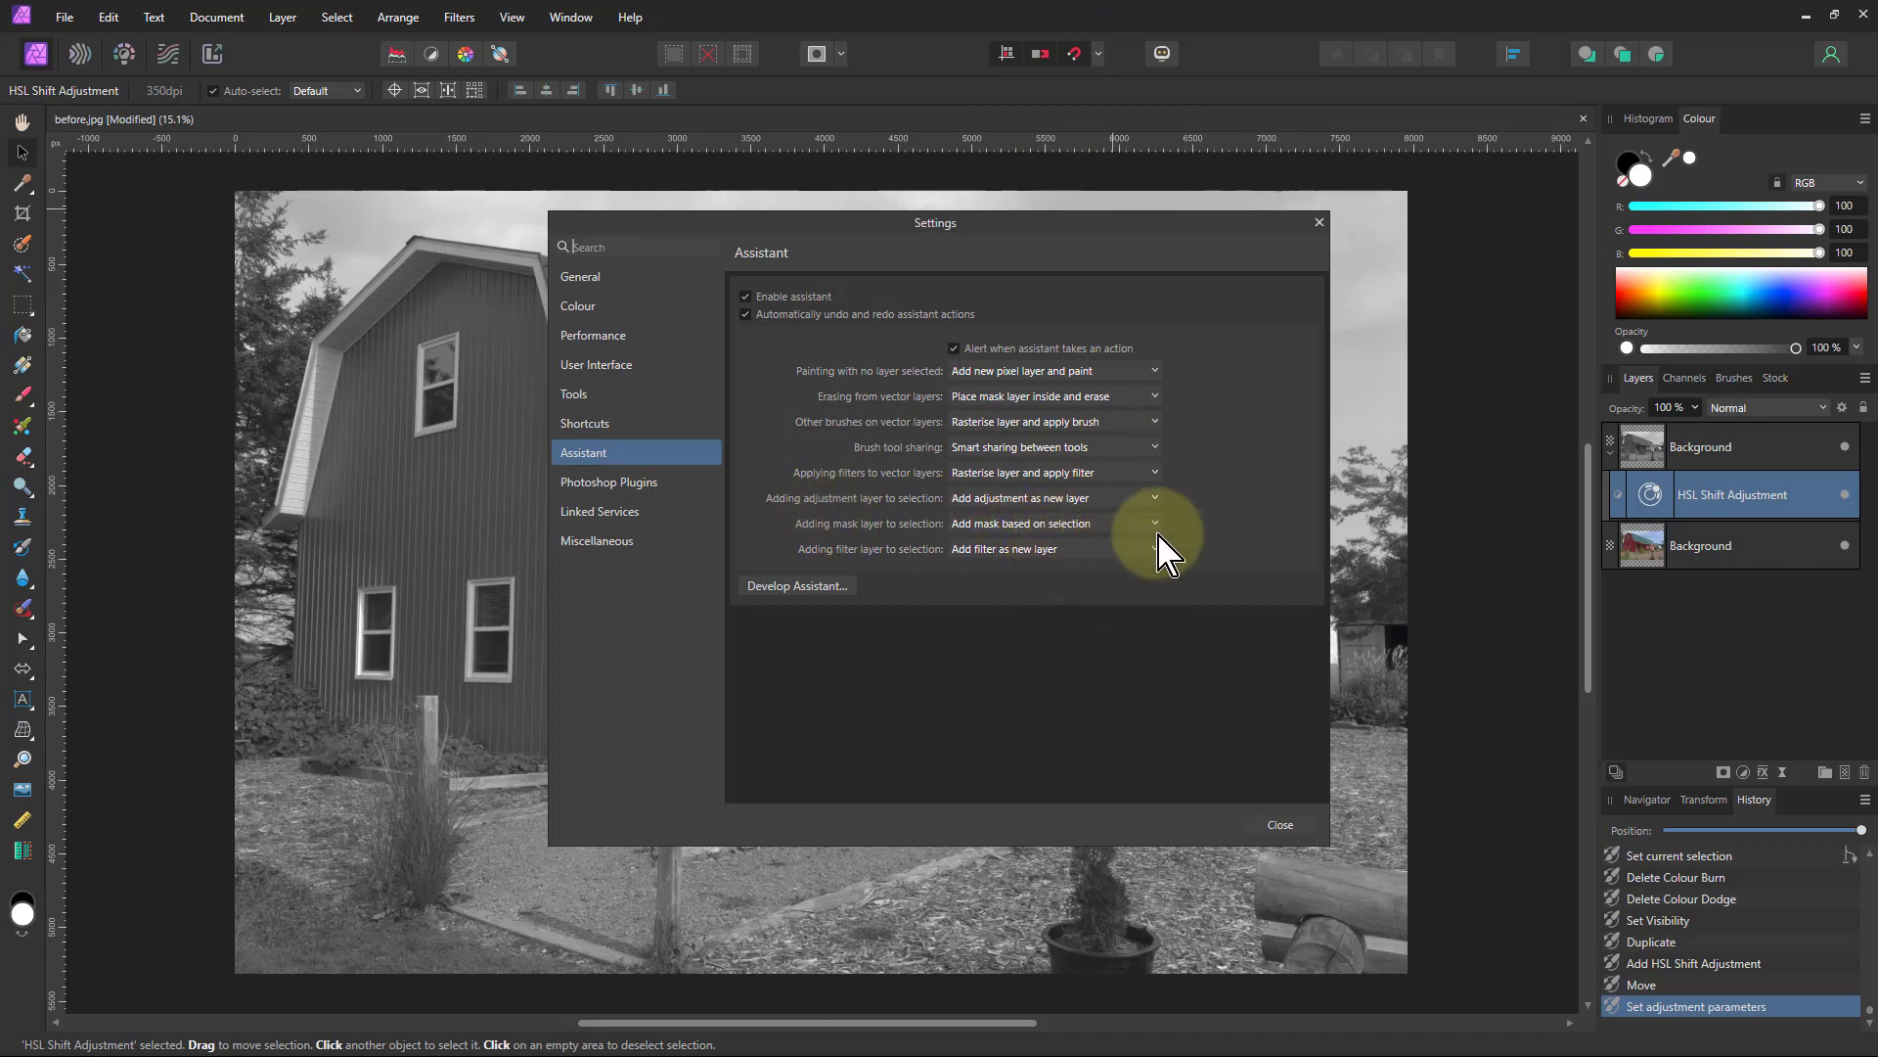
click(1319, 224)
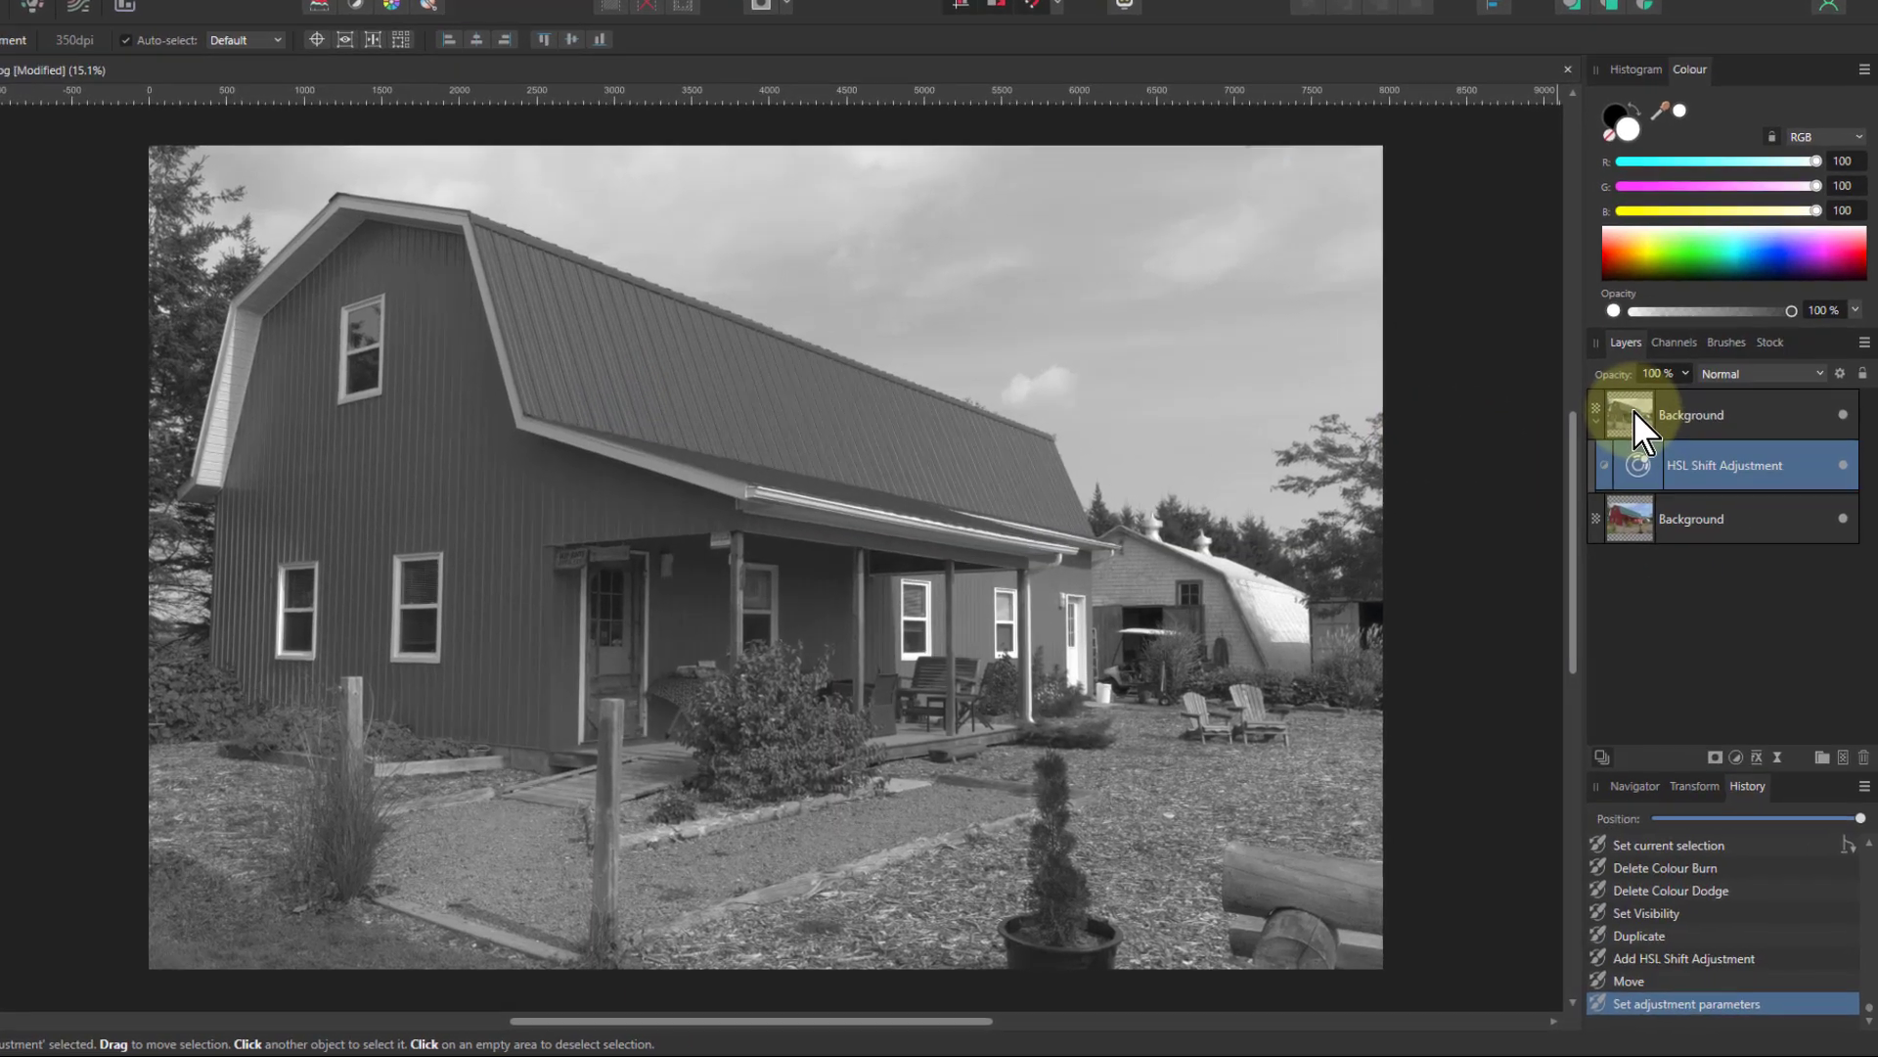
click(1634, 411)
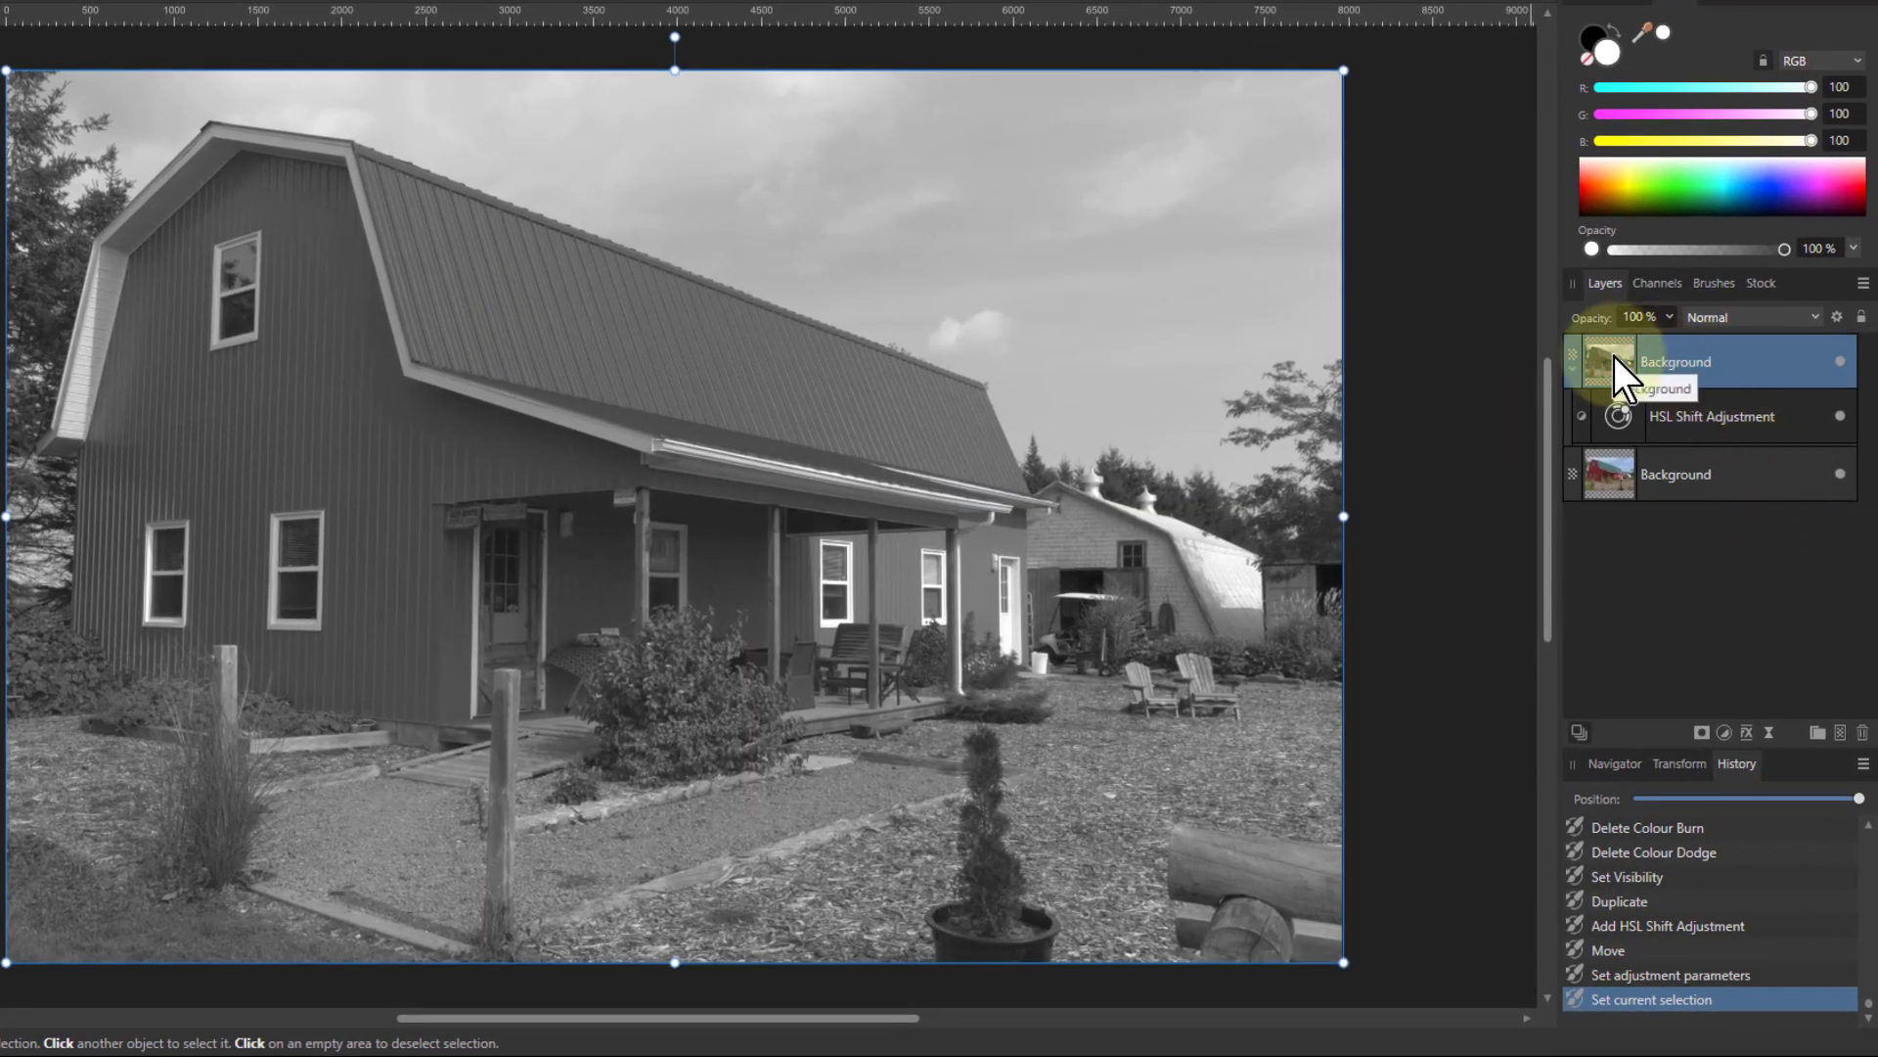
Step: Add an Invert adjustment to negate the barn image
click(1769, 734)
click(1725, 735)
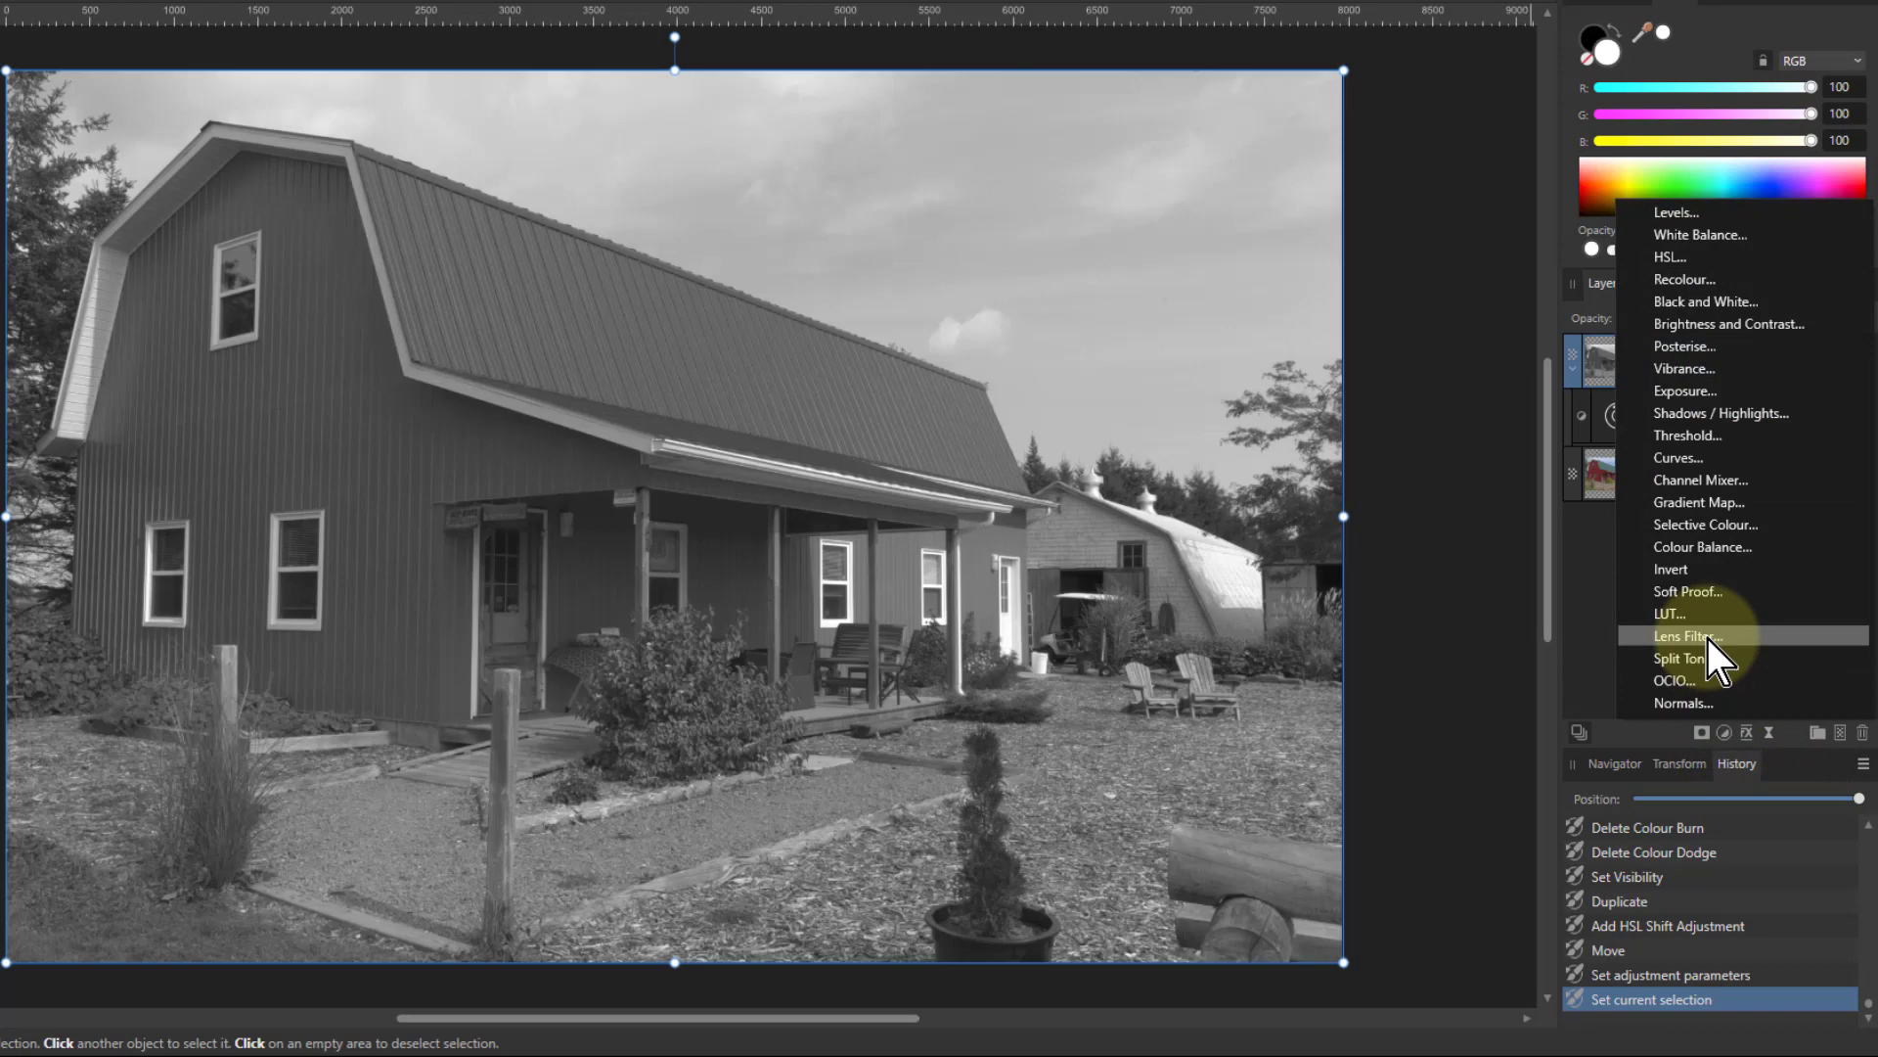
click(1694, 571)
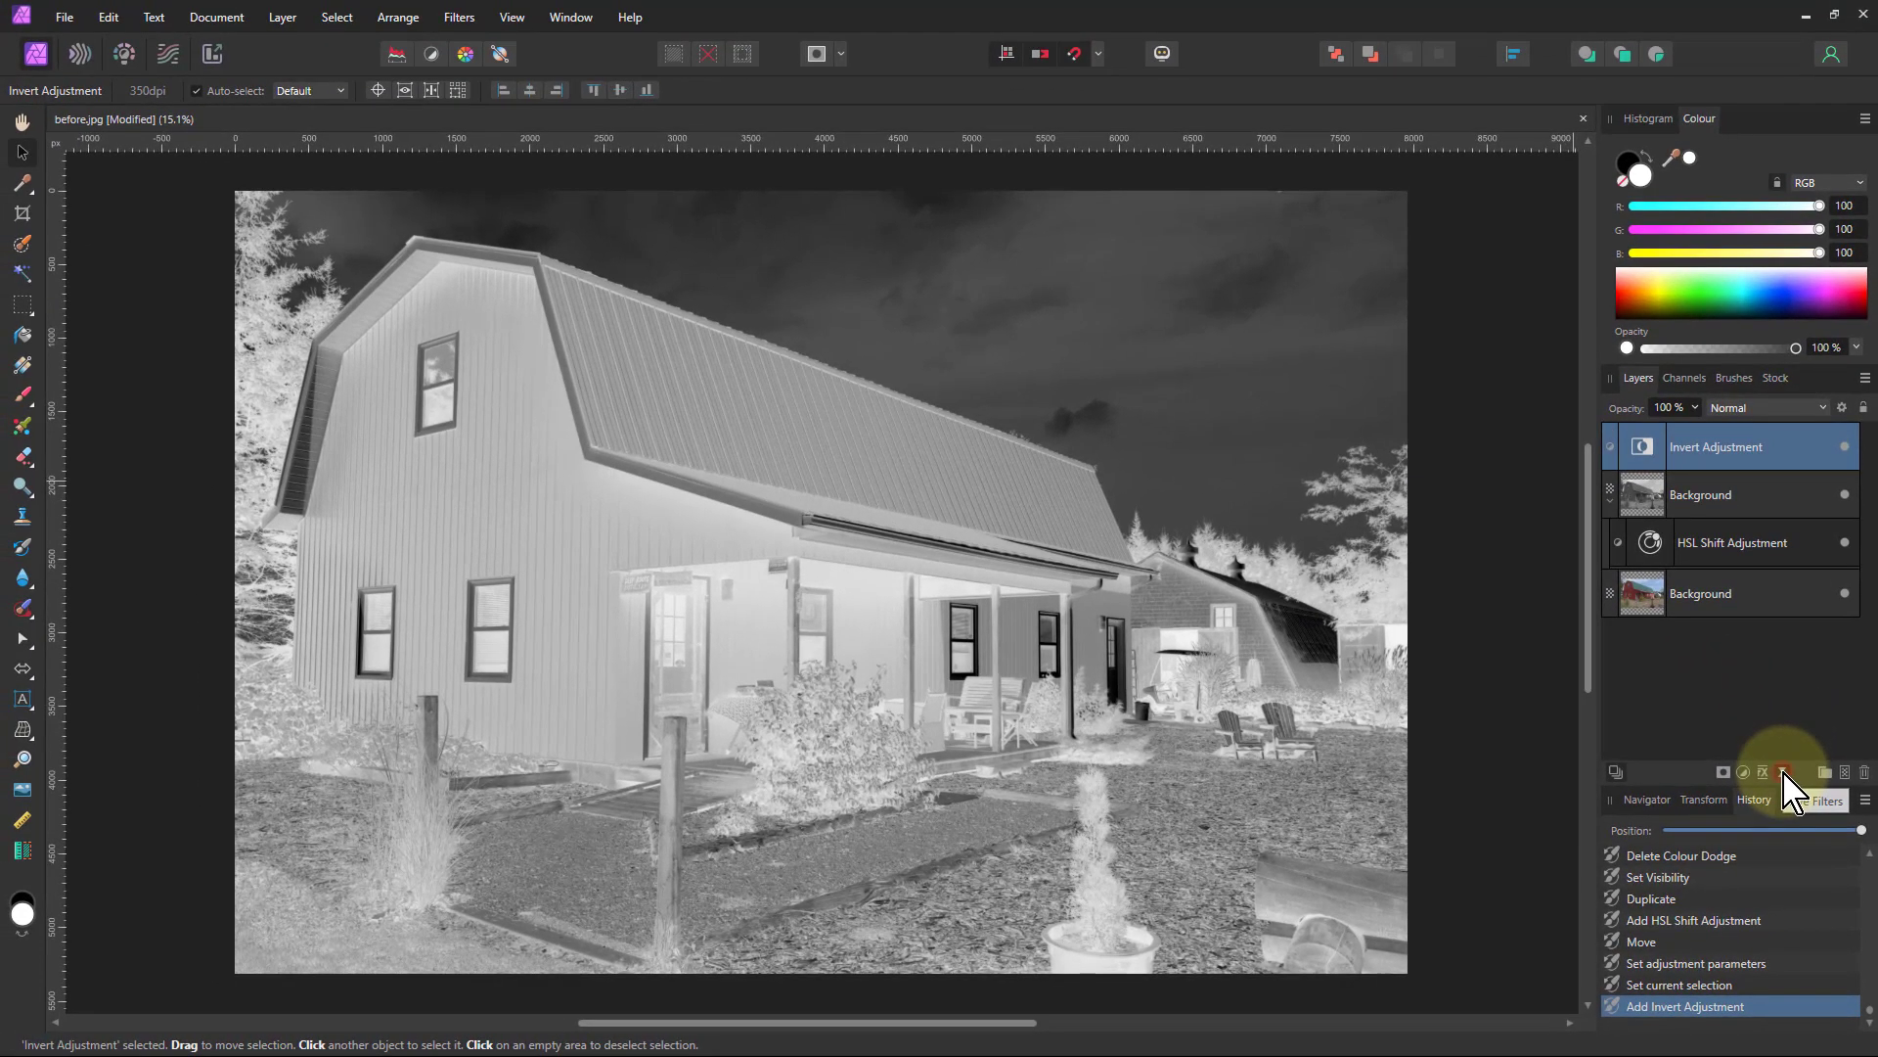
Step: Add a live Gaussian Blur with 21.4 px radius and Preserve Alpha enabled
click(1747, 732)
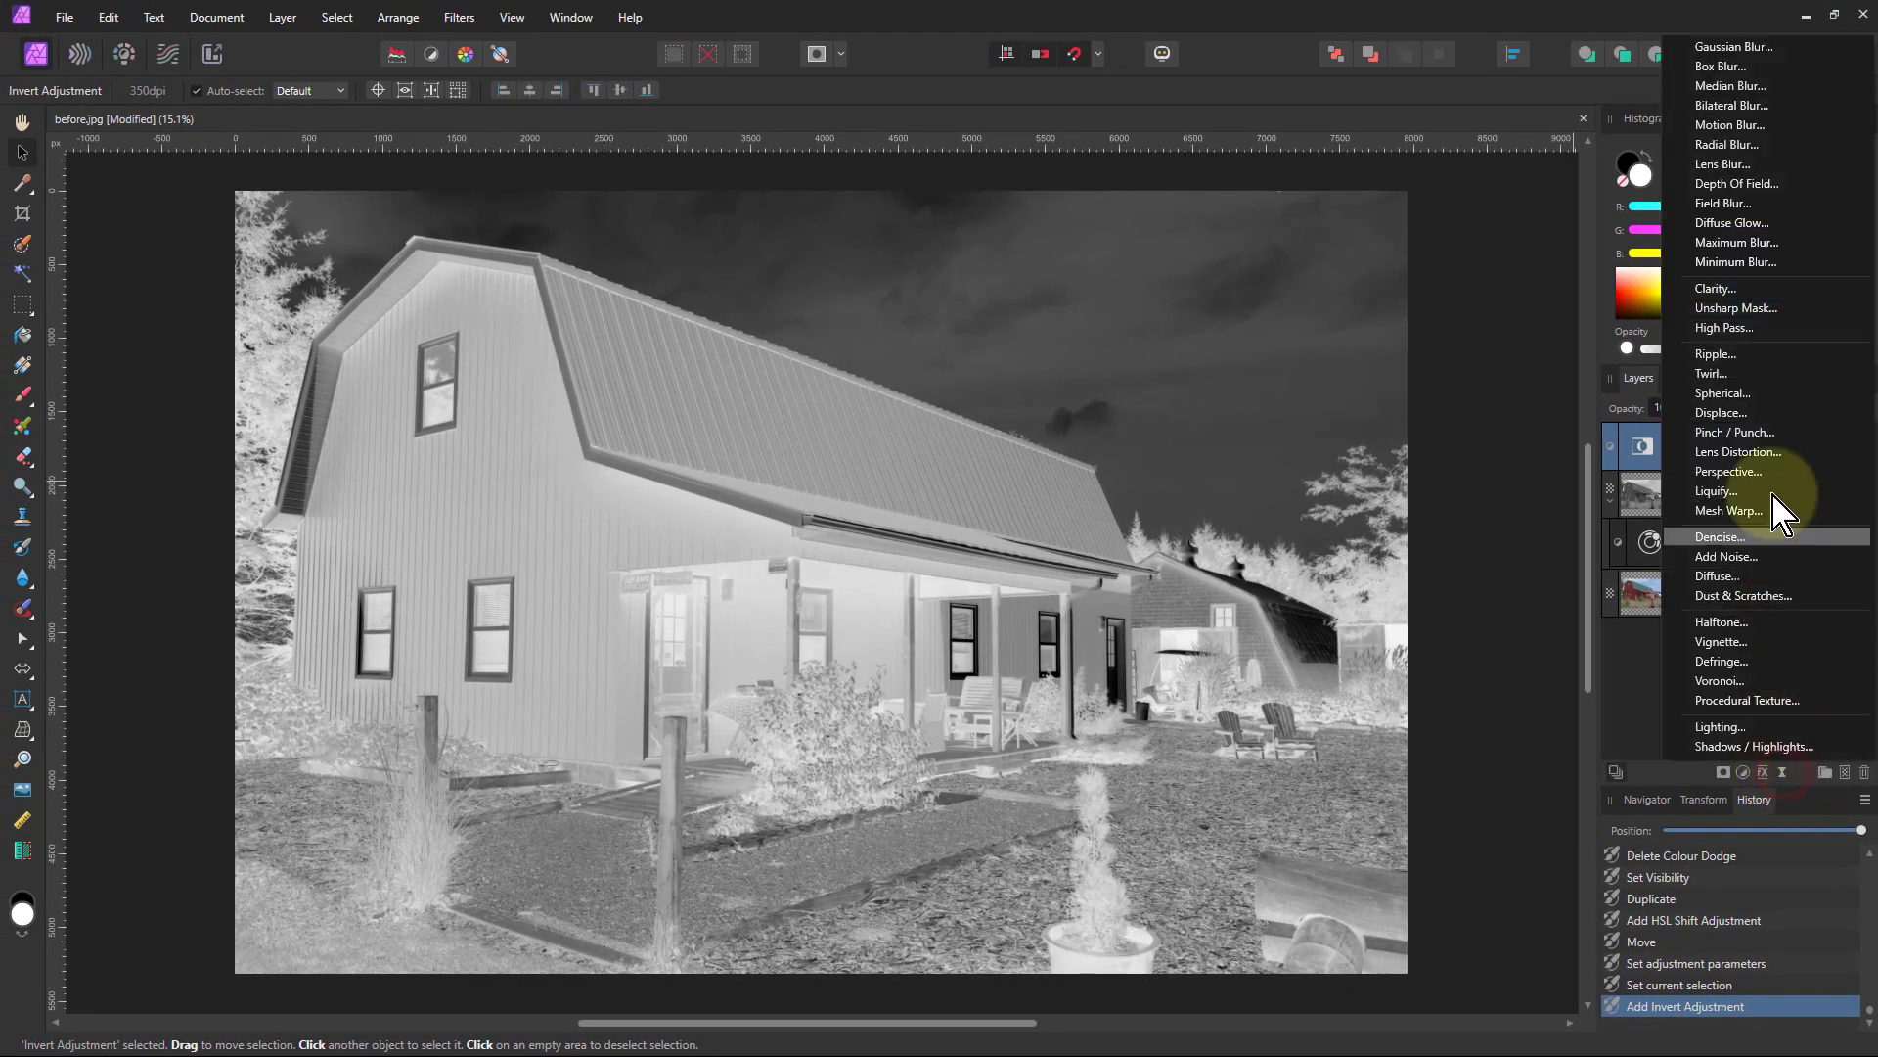
click(1748, 51)
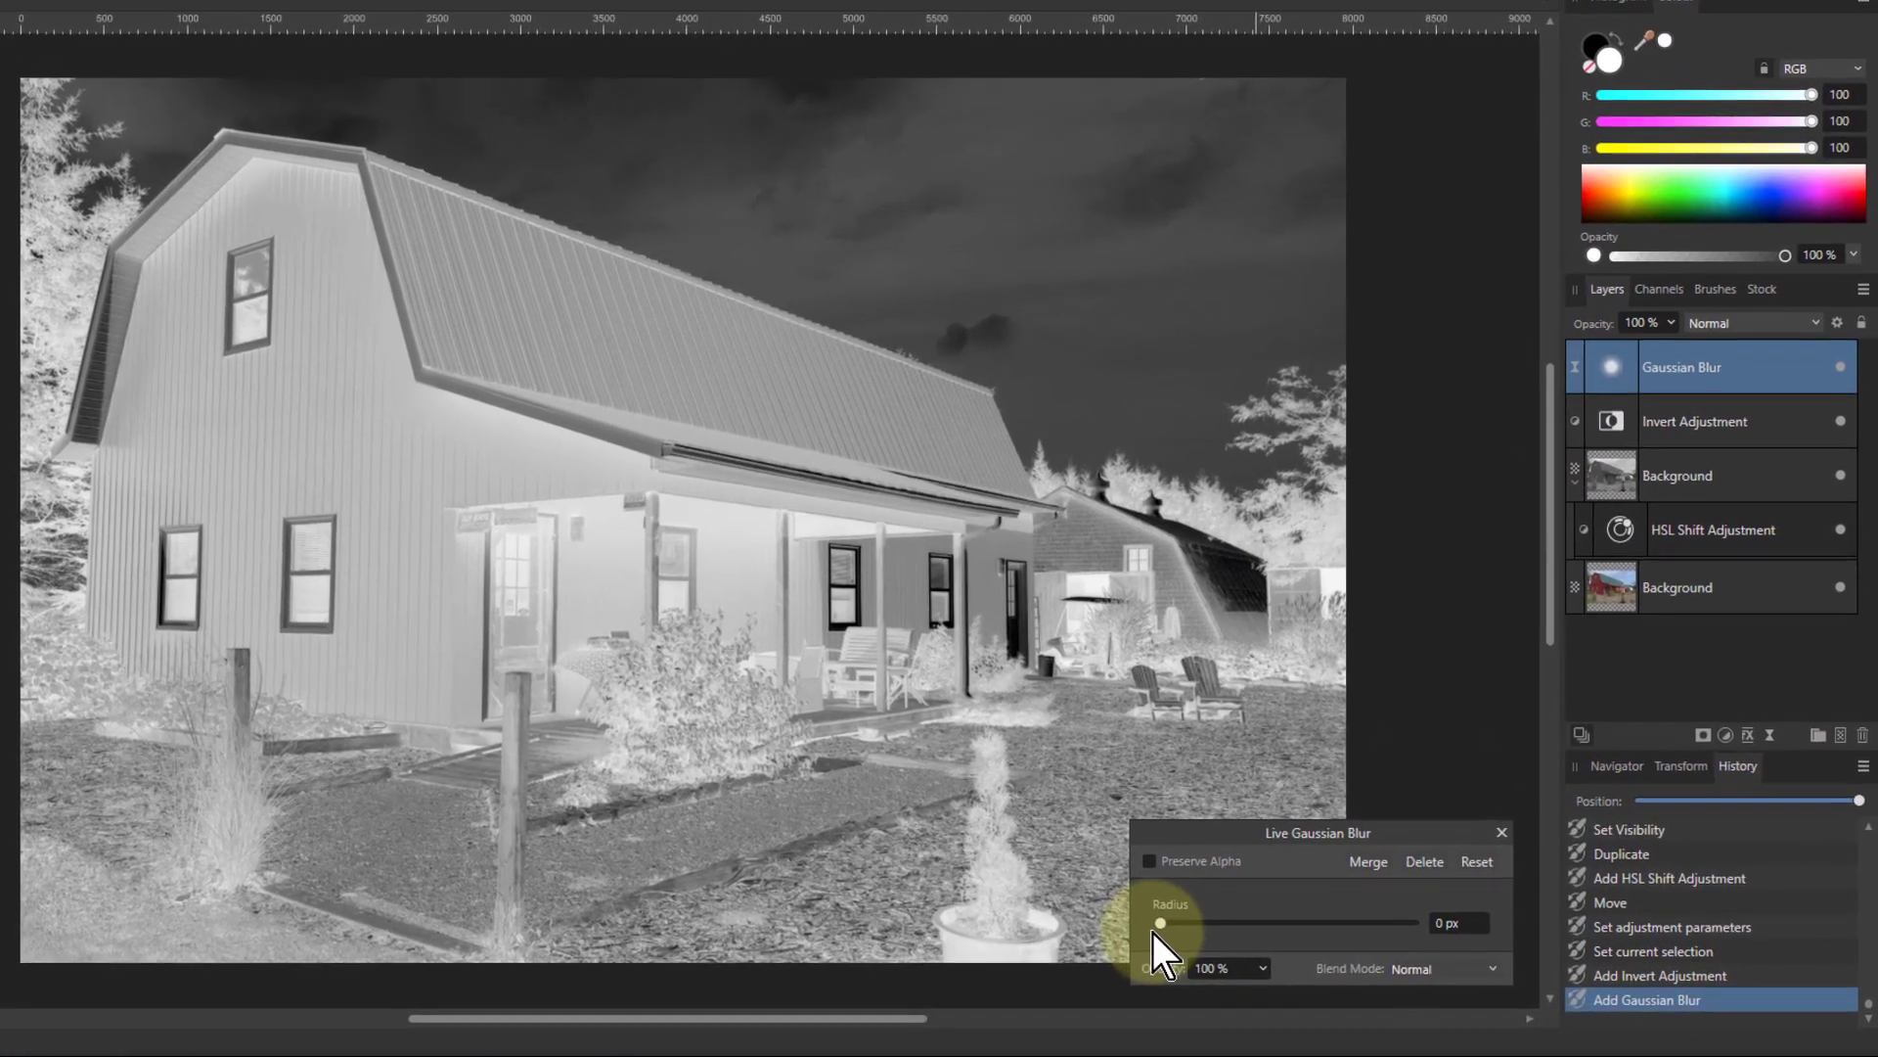
click(1239, 939)
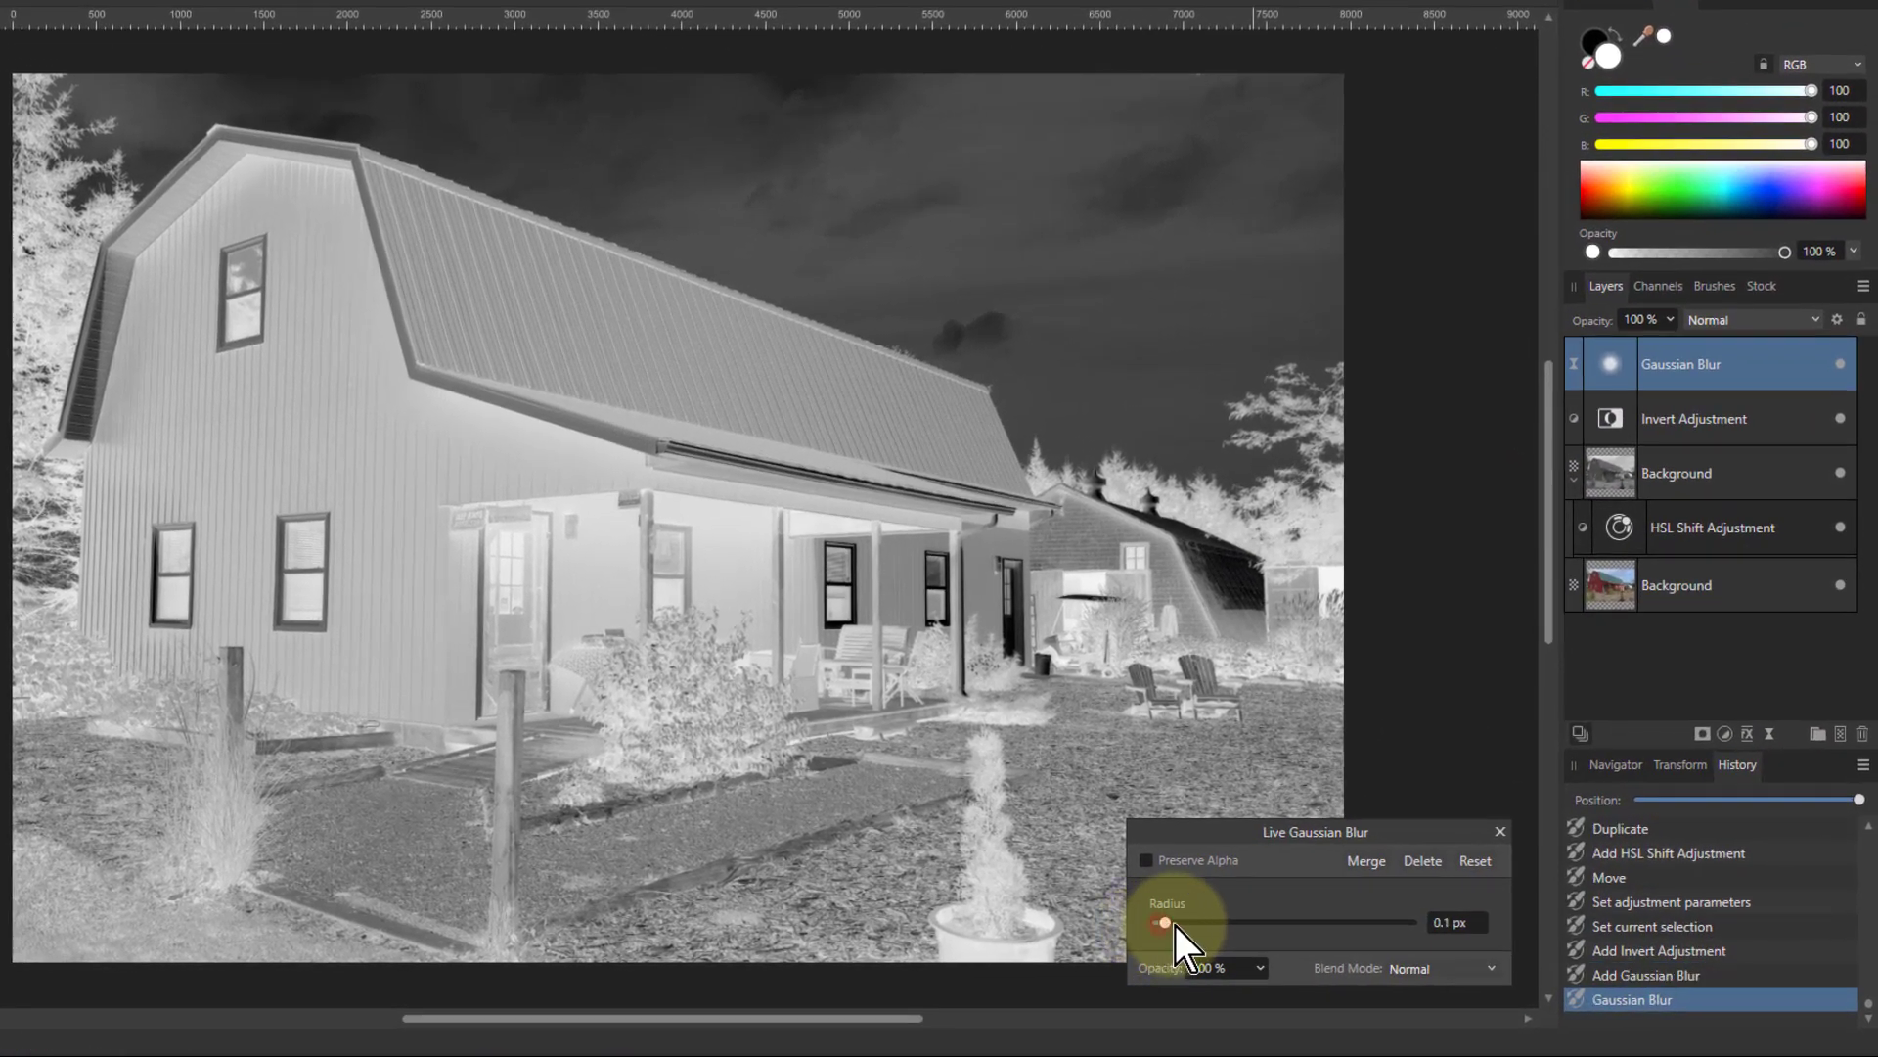
drag(1176, 925, 1299, 926)
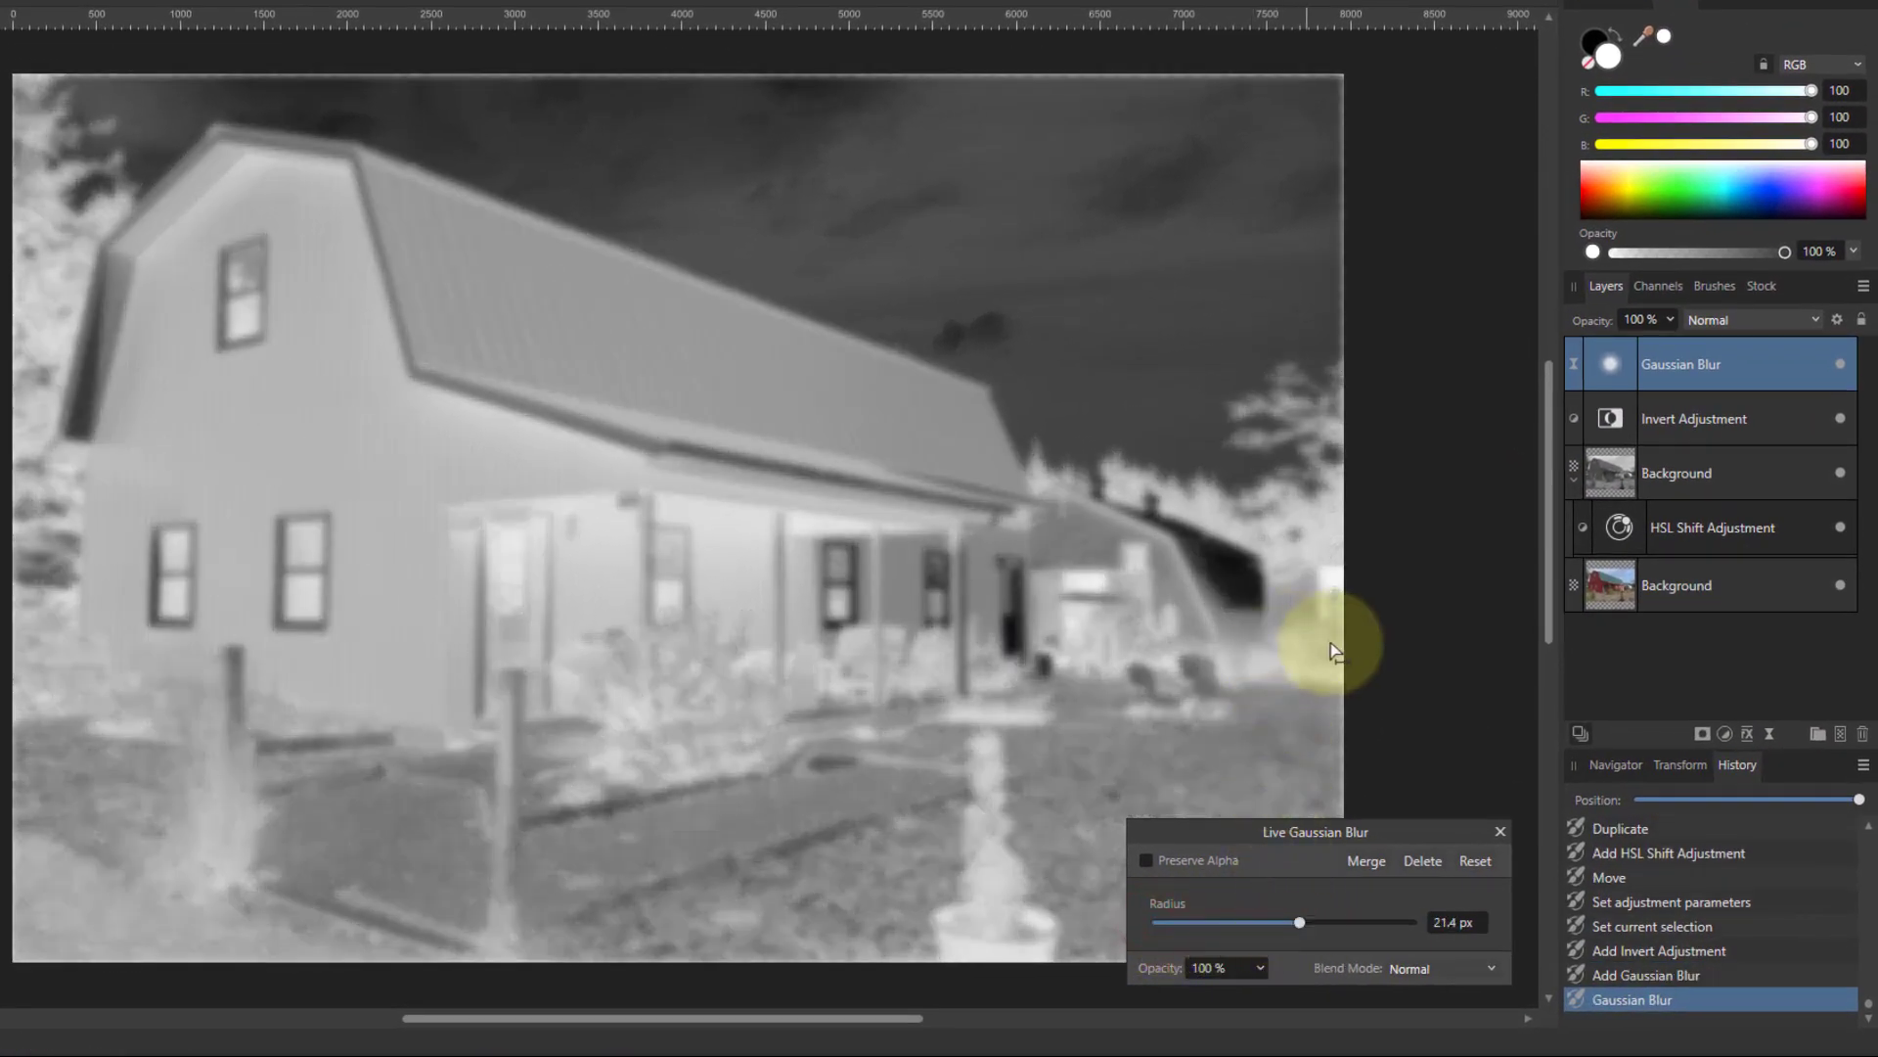
click(1153, 863)
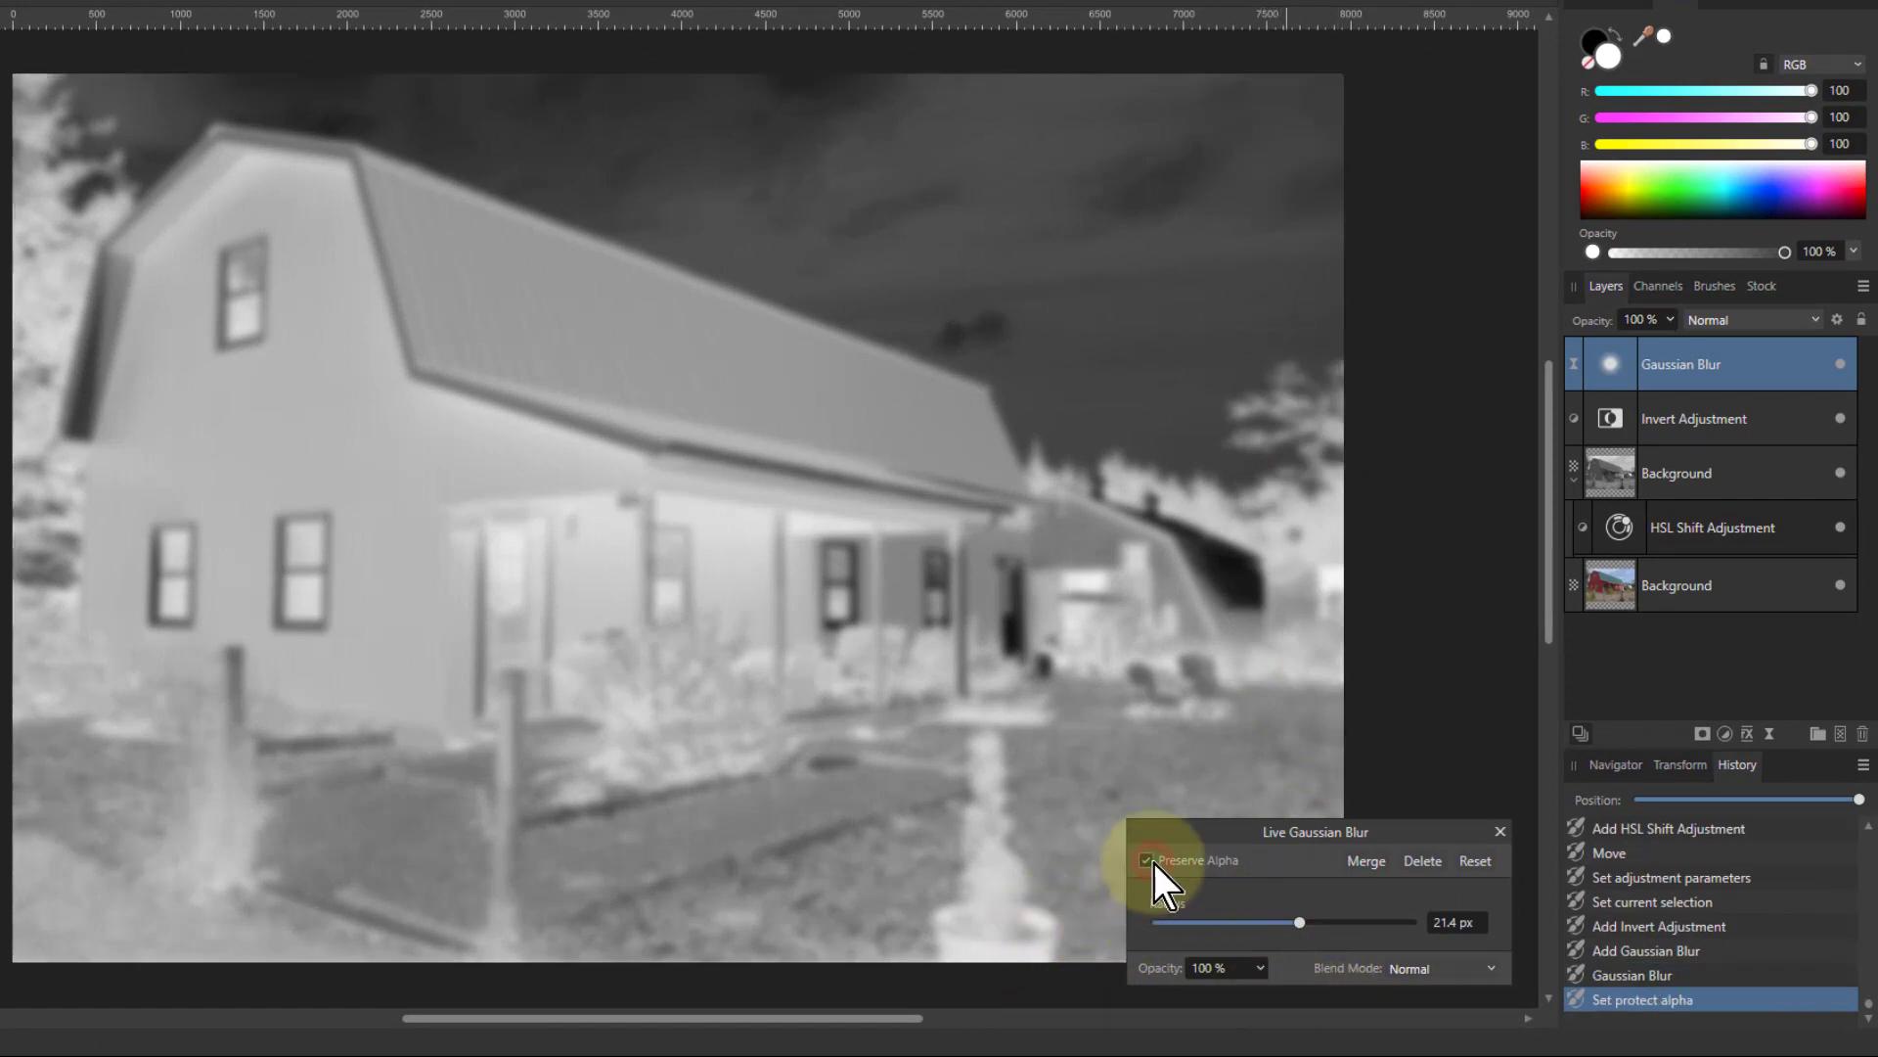
Step: Group the Invert adjustment and the Gaussian Blur together
shift+click(1692, 429)
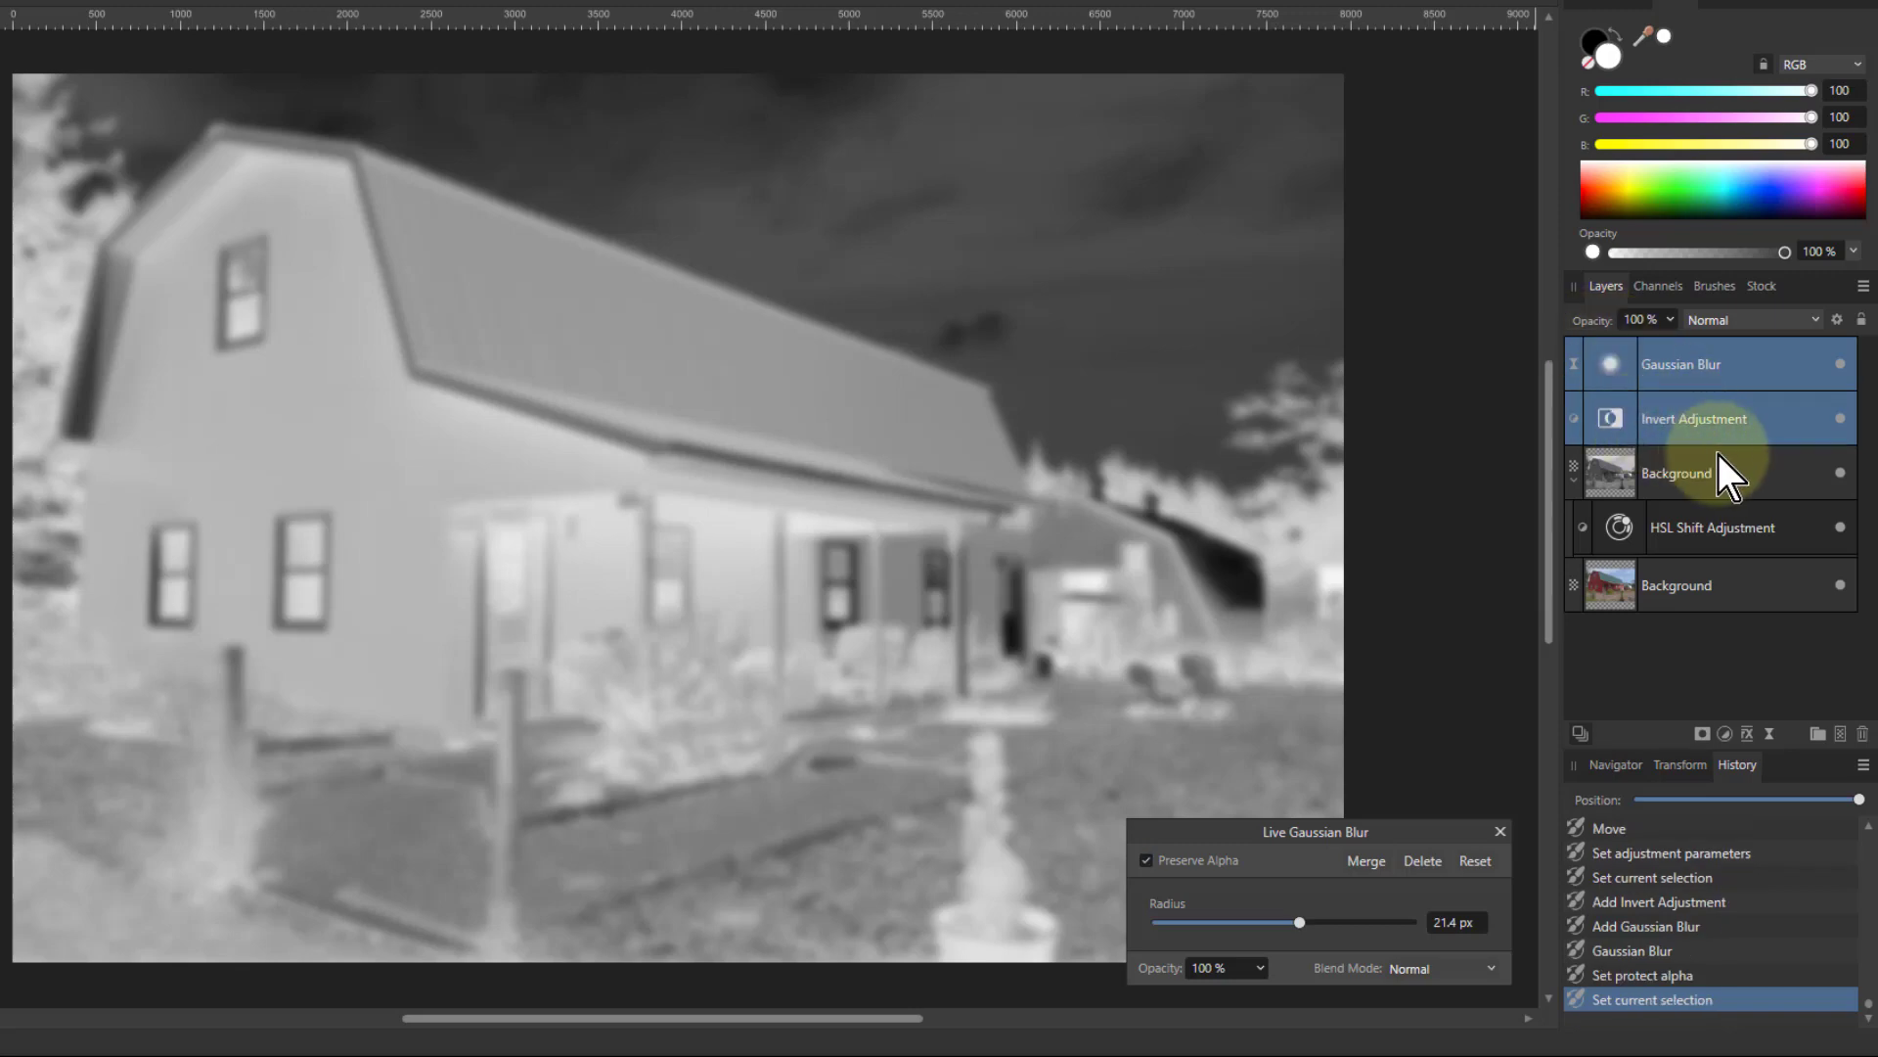
right_click(1747, 368)
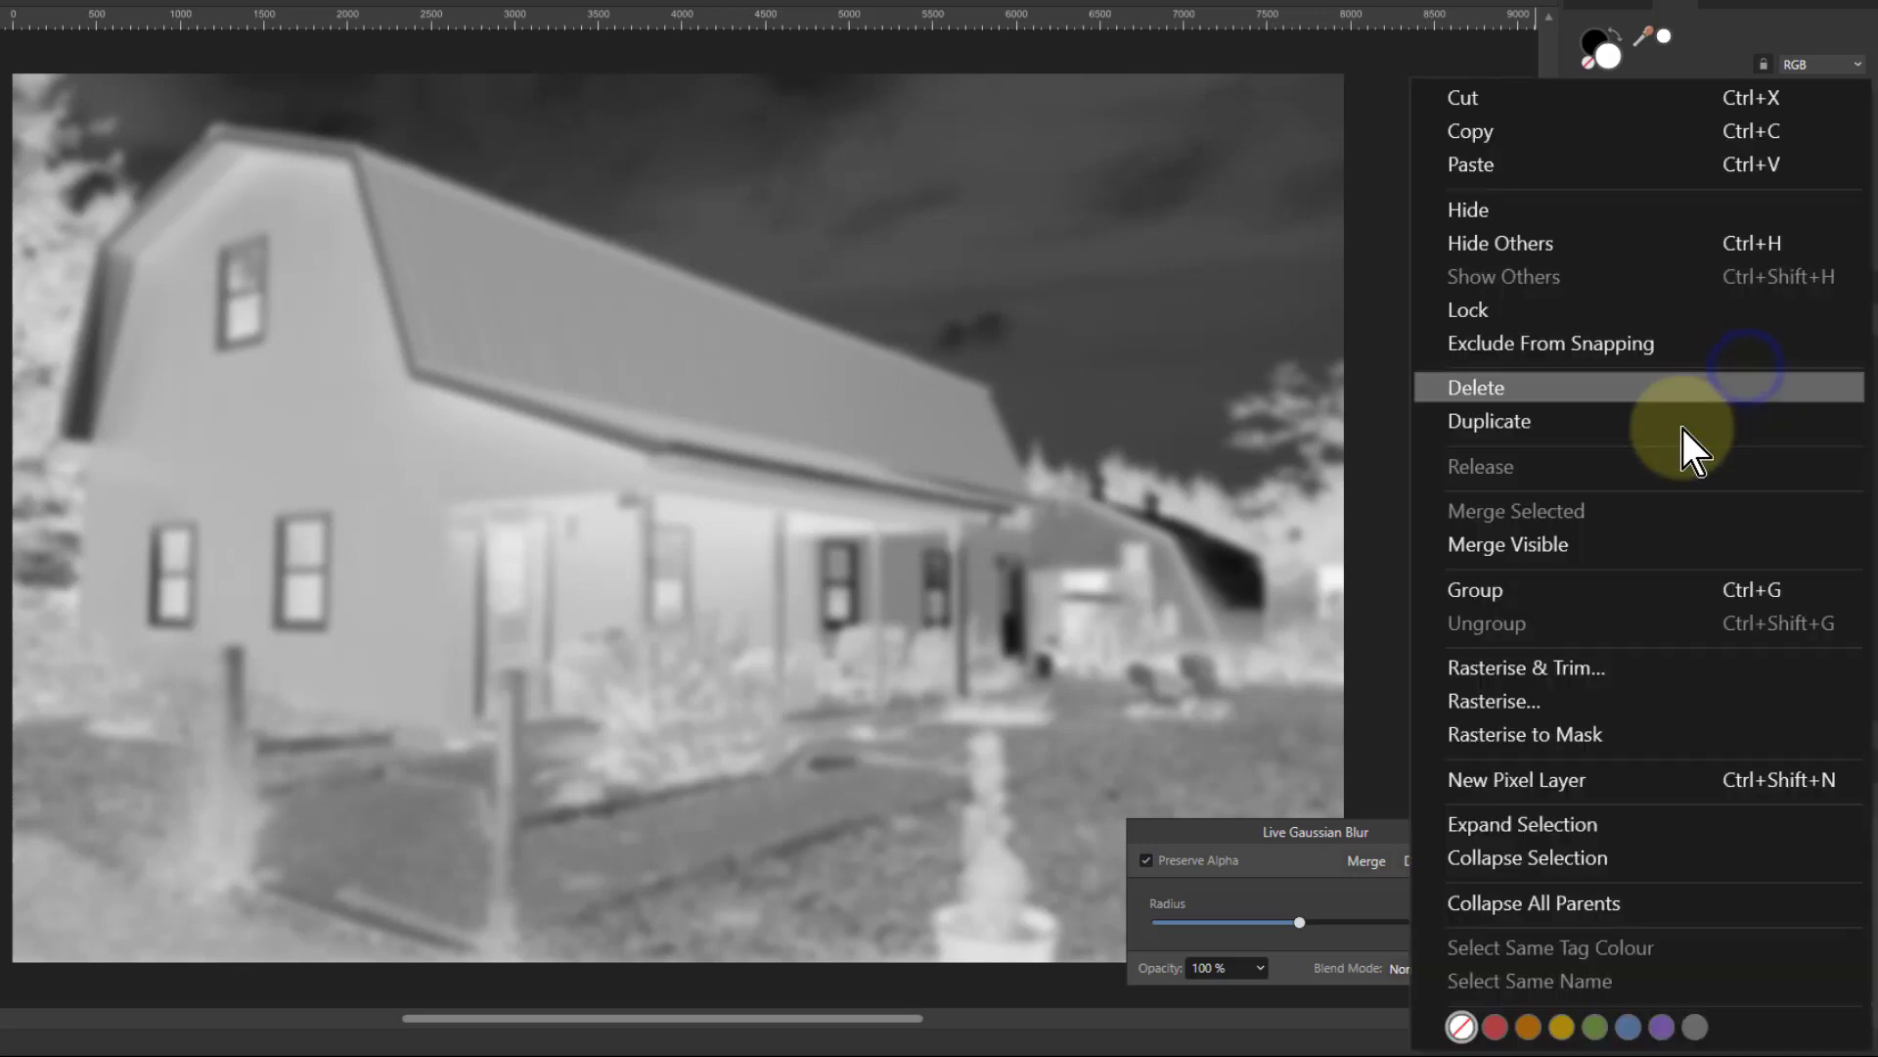
click(1653, 592)
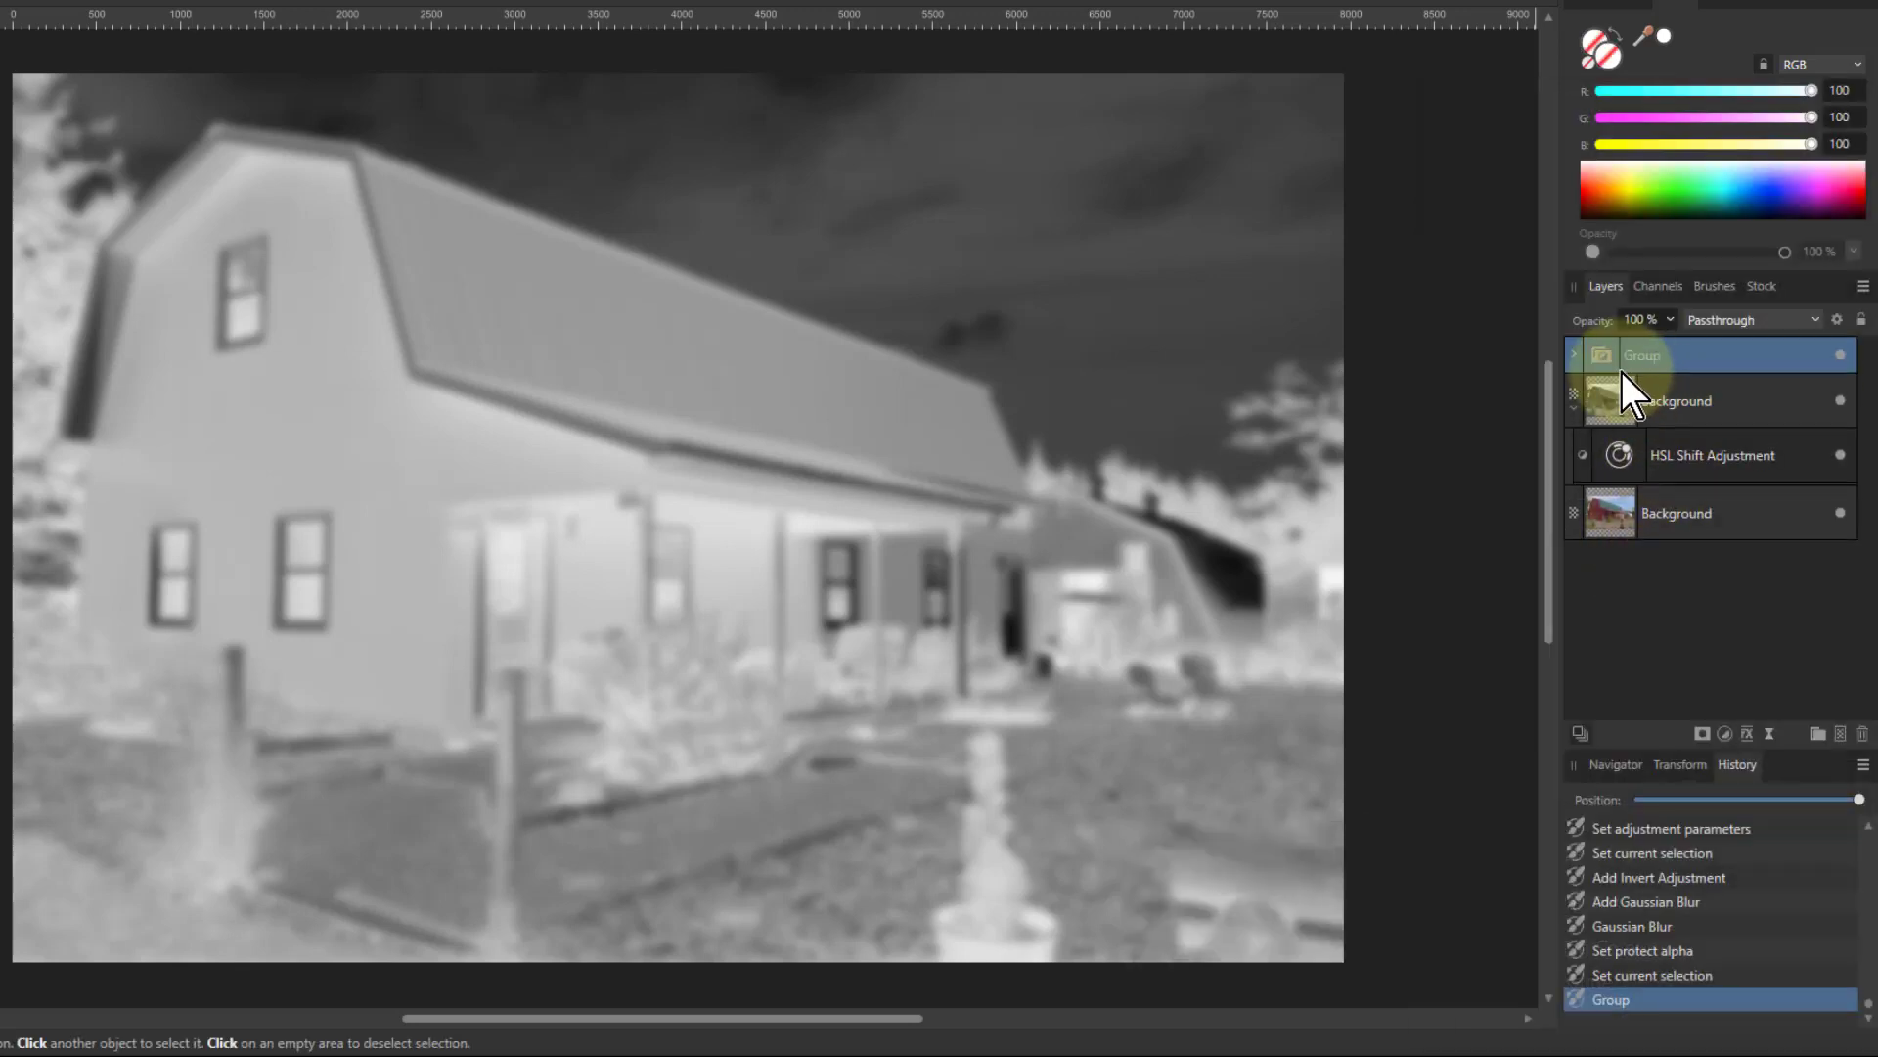
Step: Set the blur group's blend mode to Colour Dodge
click(1744, 323)
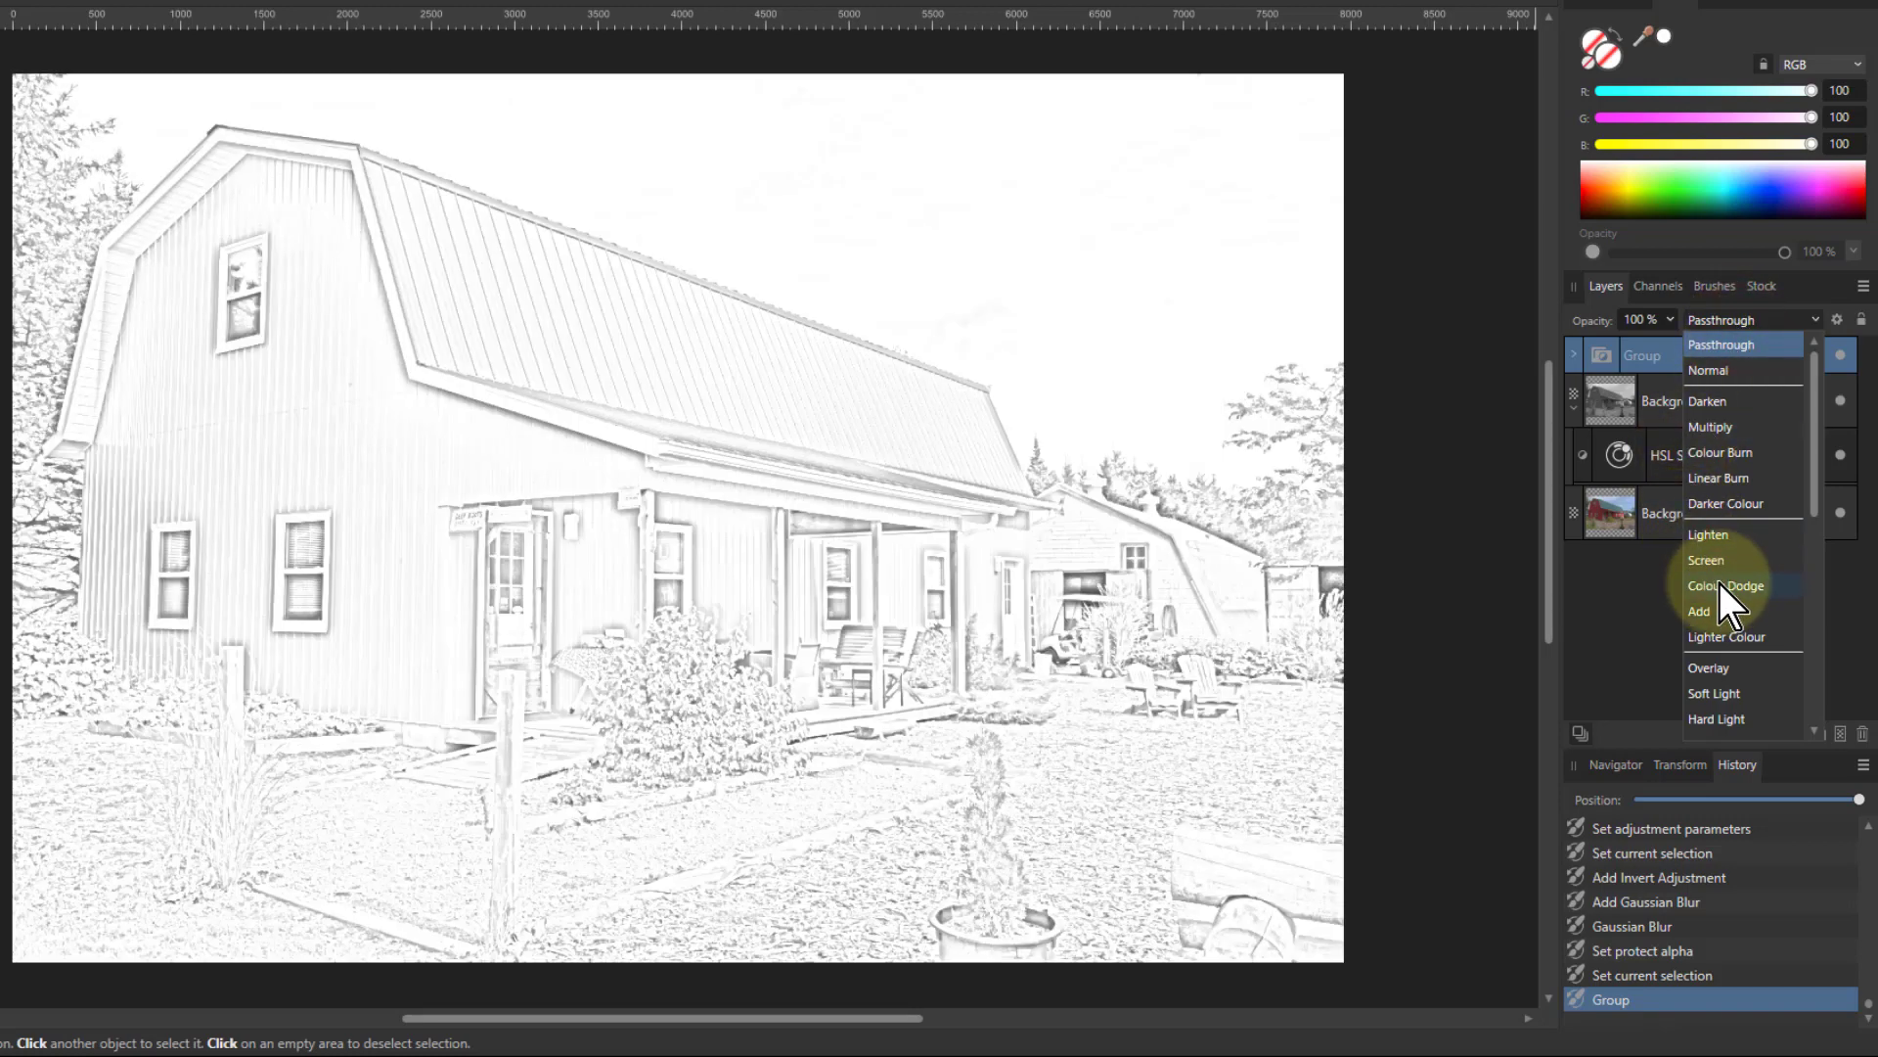
click(1719, 585)
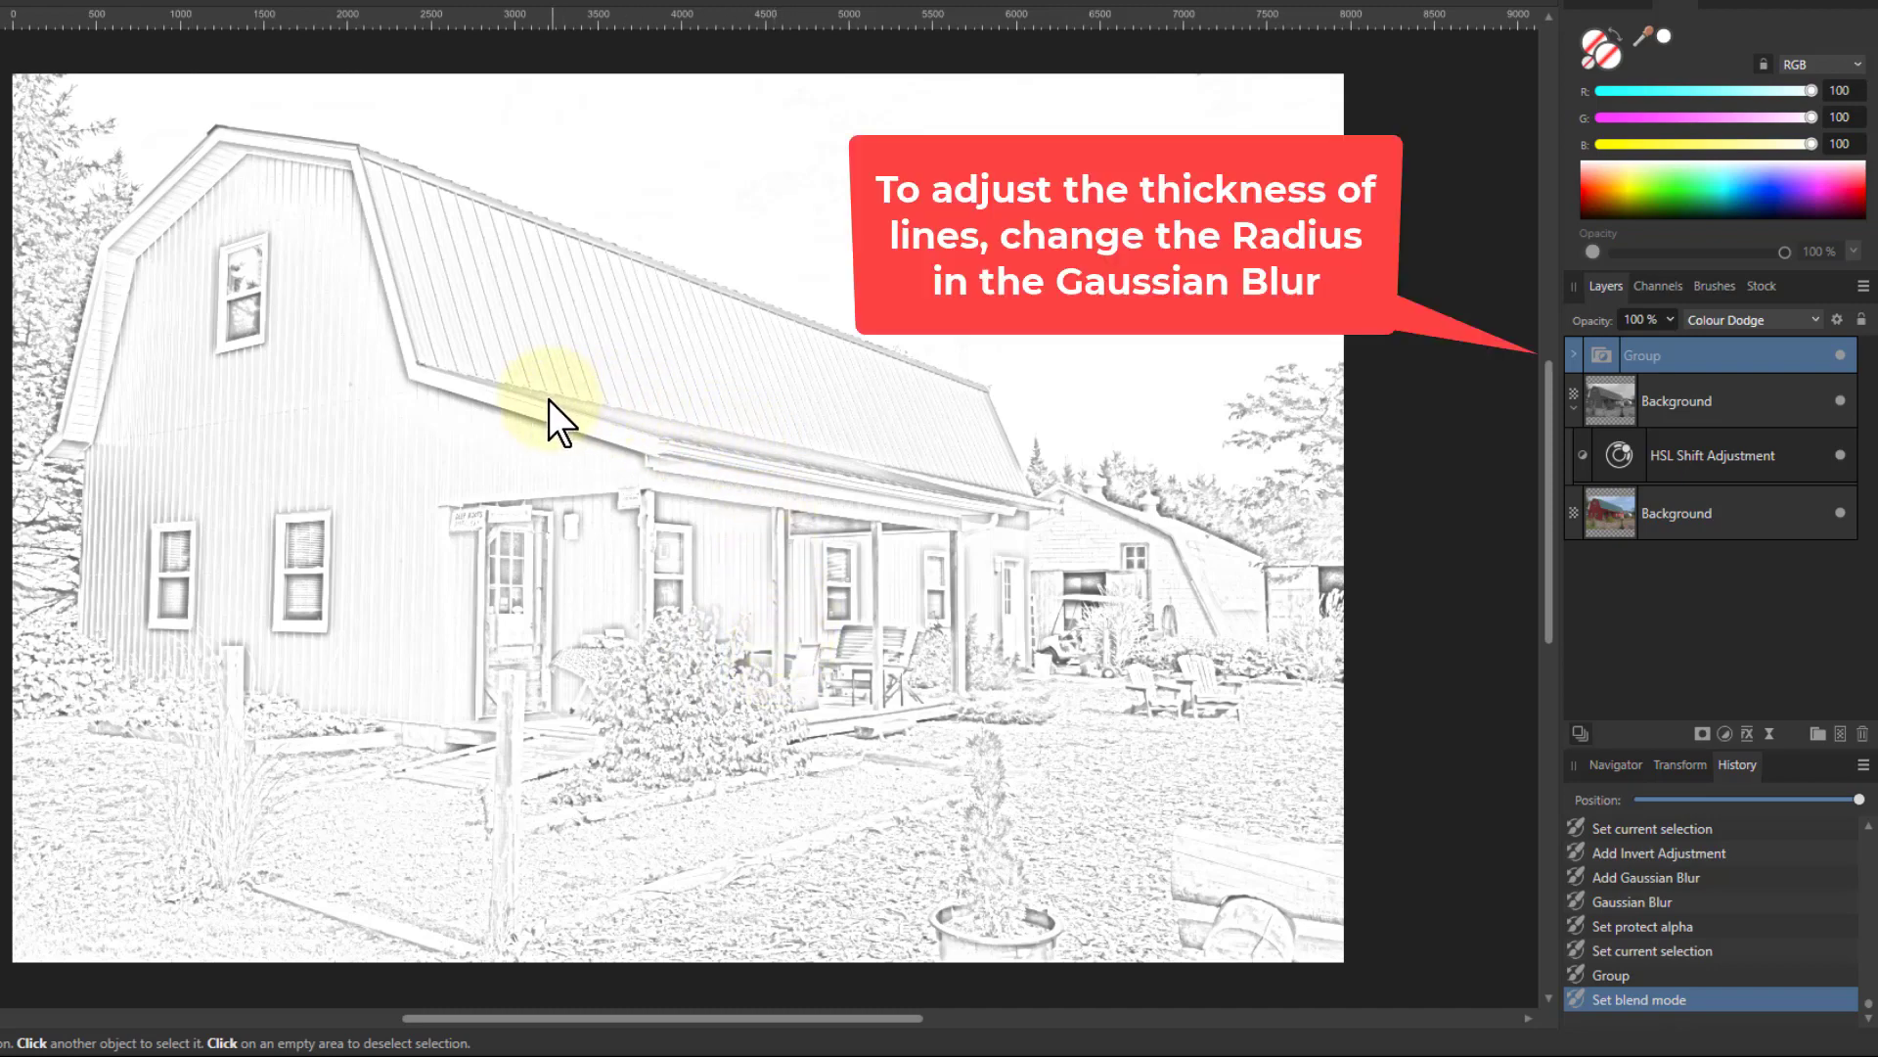
scroll(549, 401, up, 10)
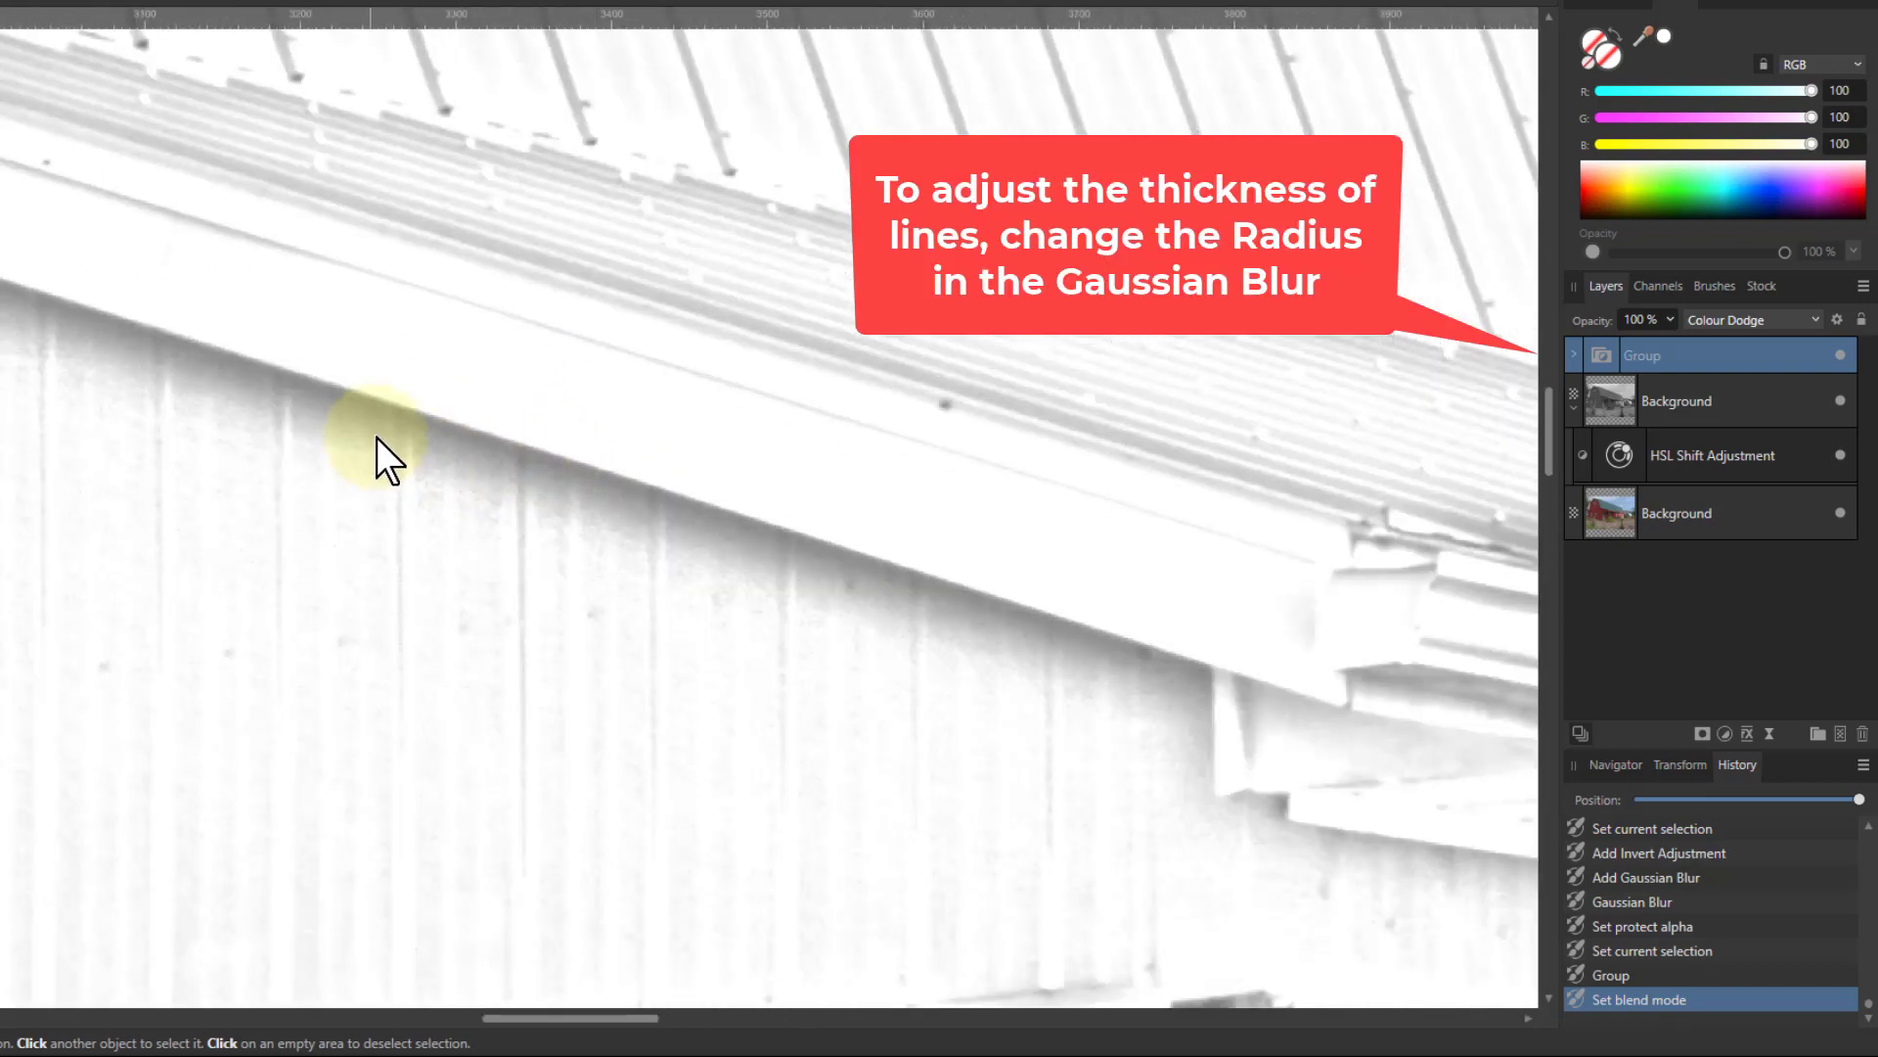
scroll(377, 439, up, 1)
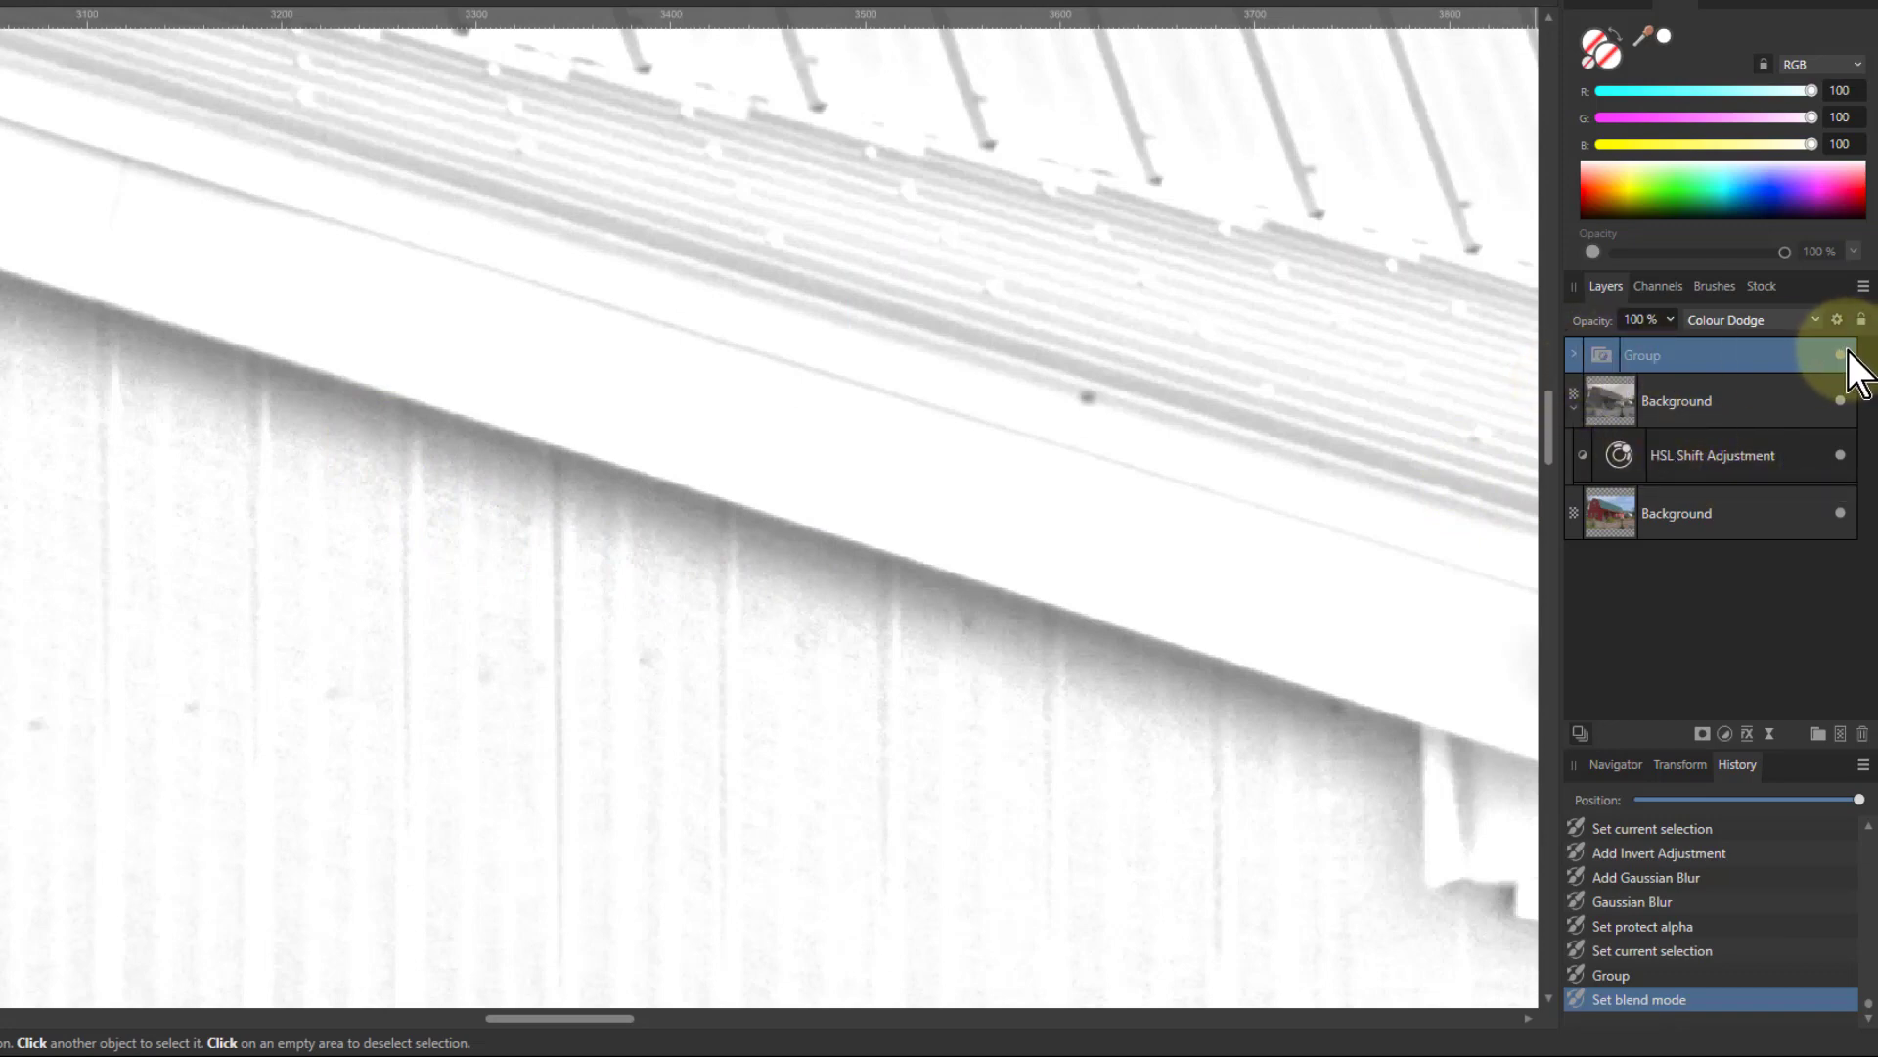
Step: Group the blur group with the greyscale Background copy and name it 'Colour Dodge'
click(1574, 356)
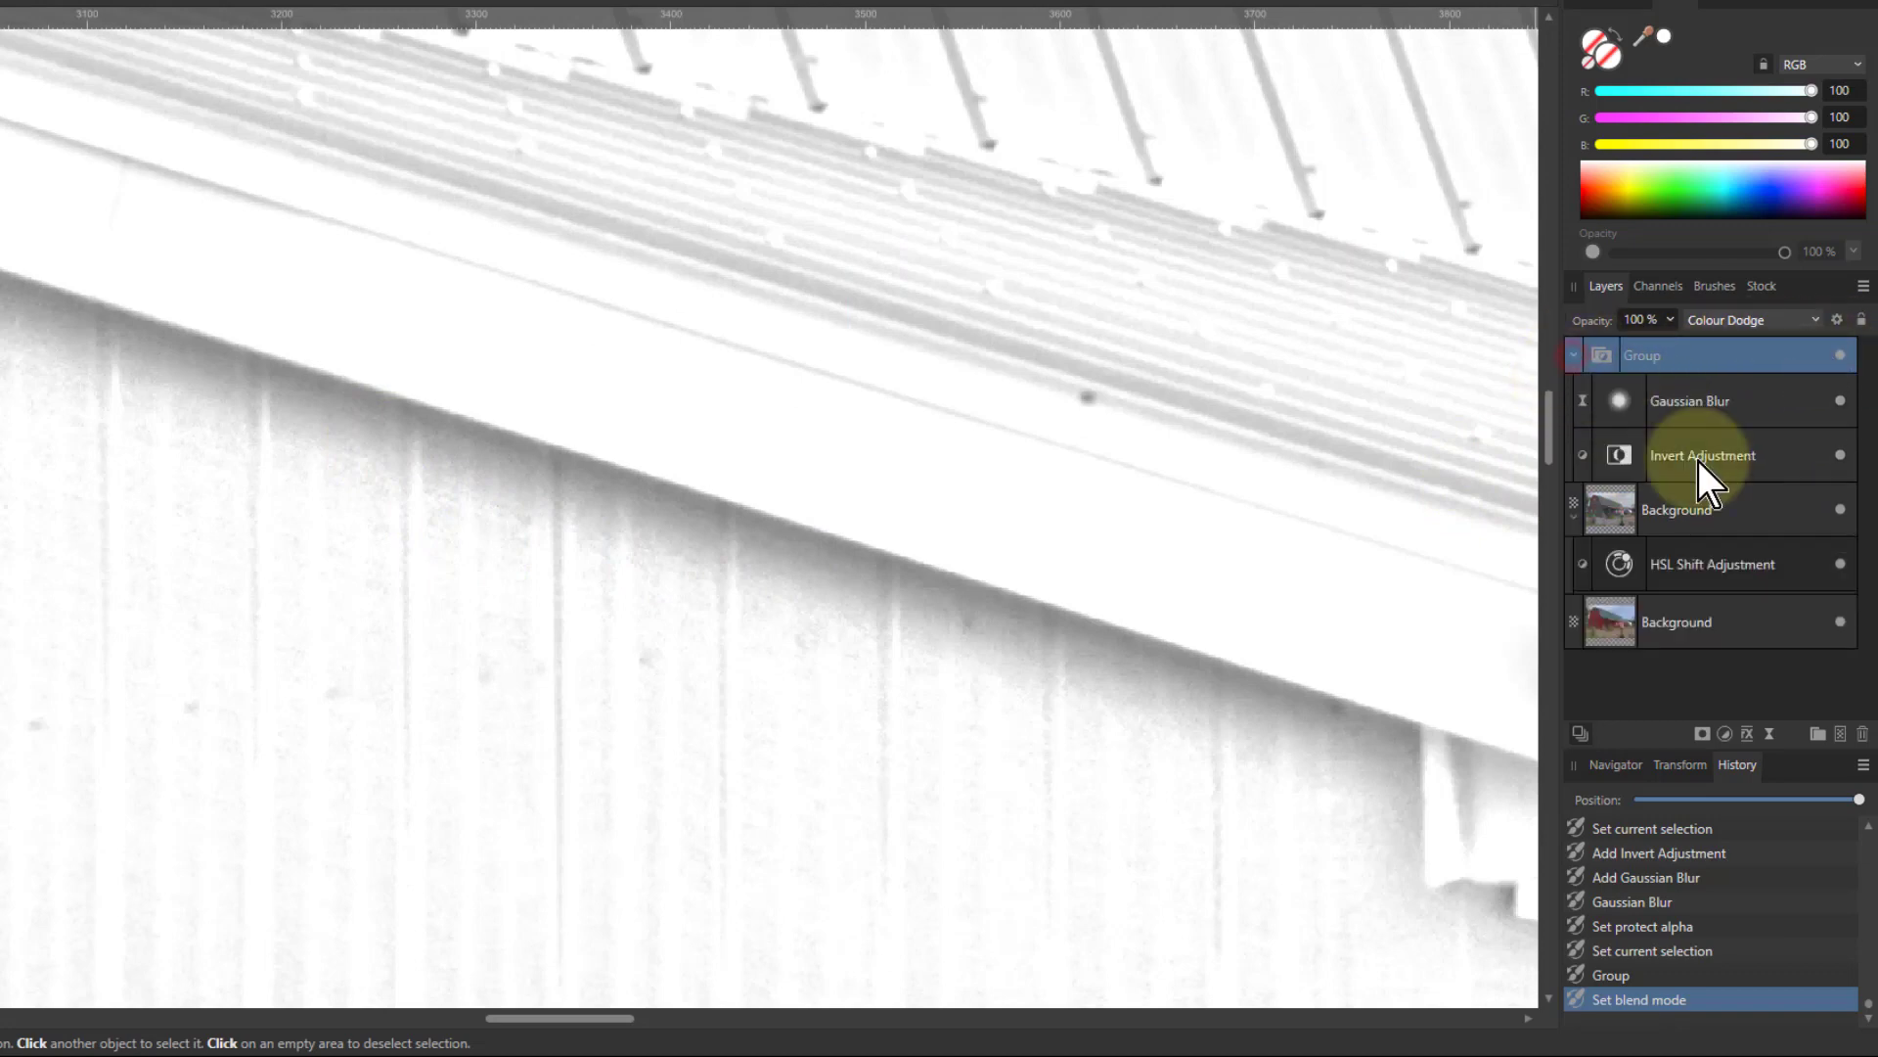
click(1603, 502)
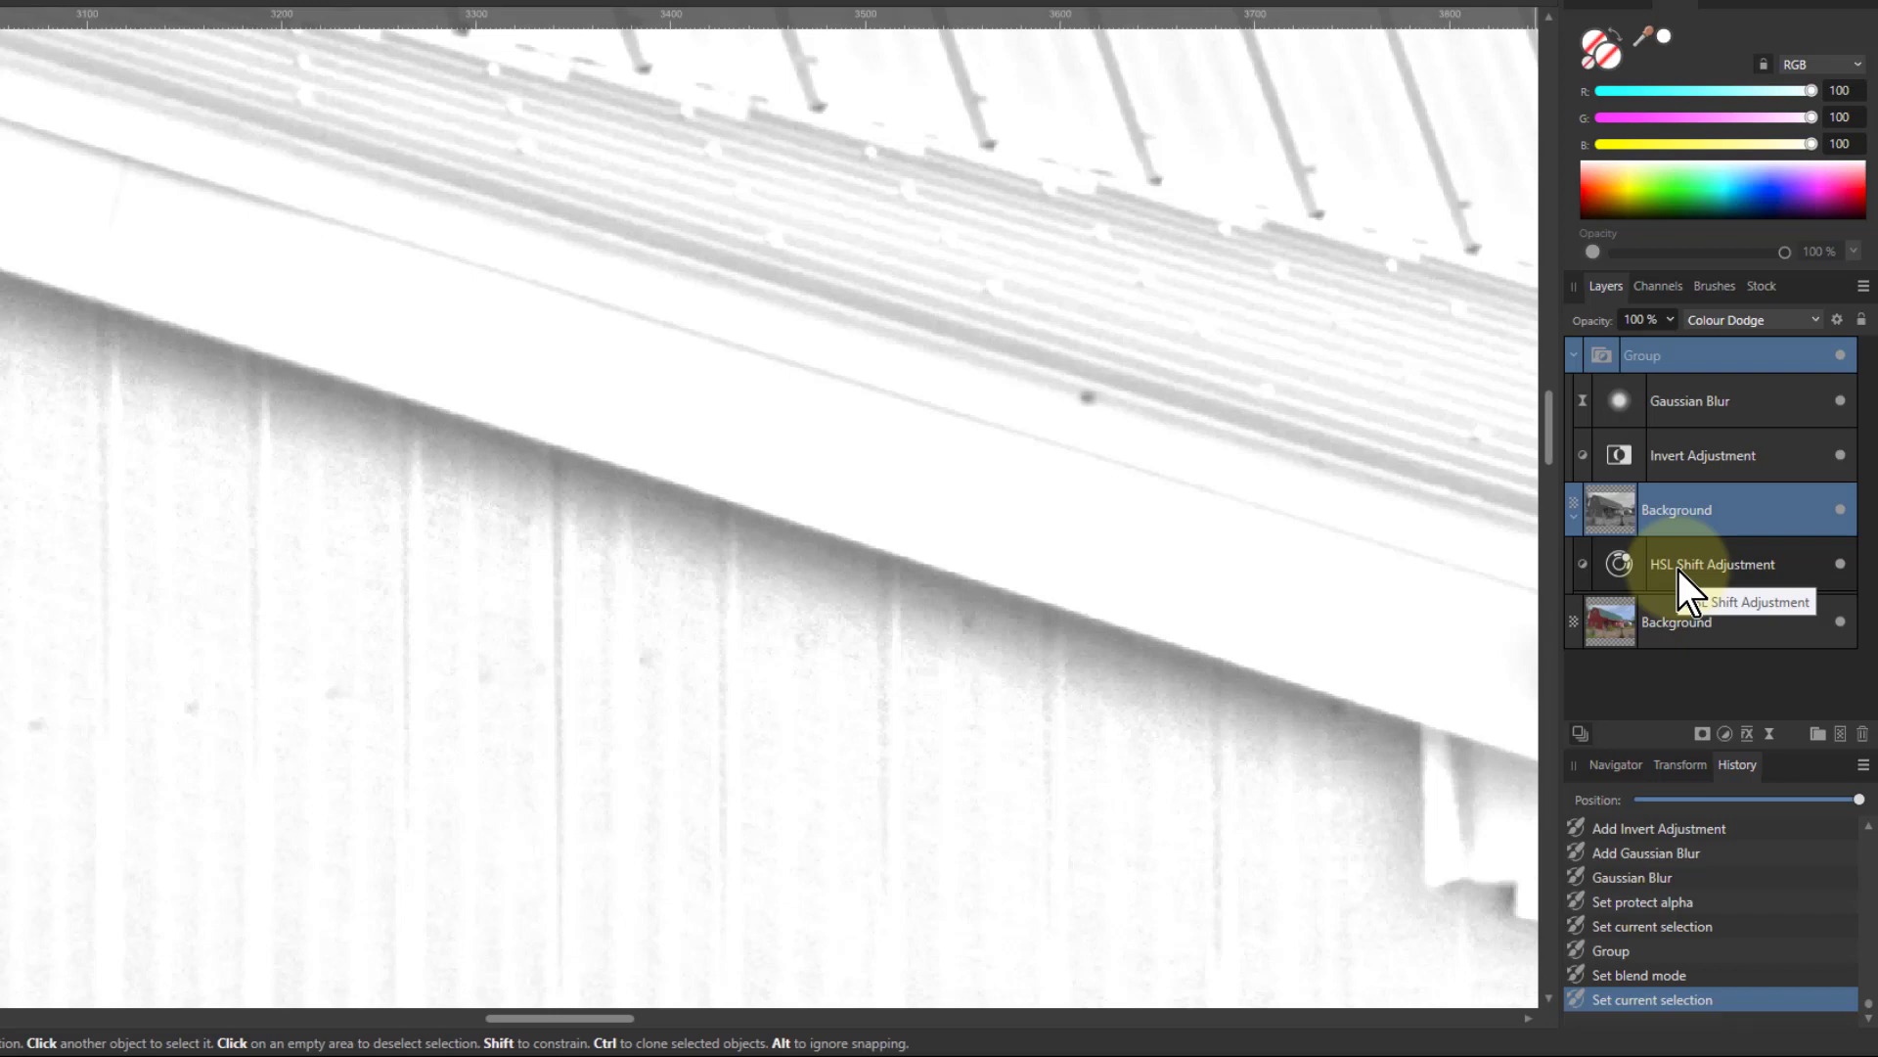
key(ctrl+g)
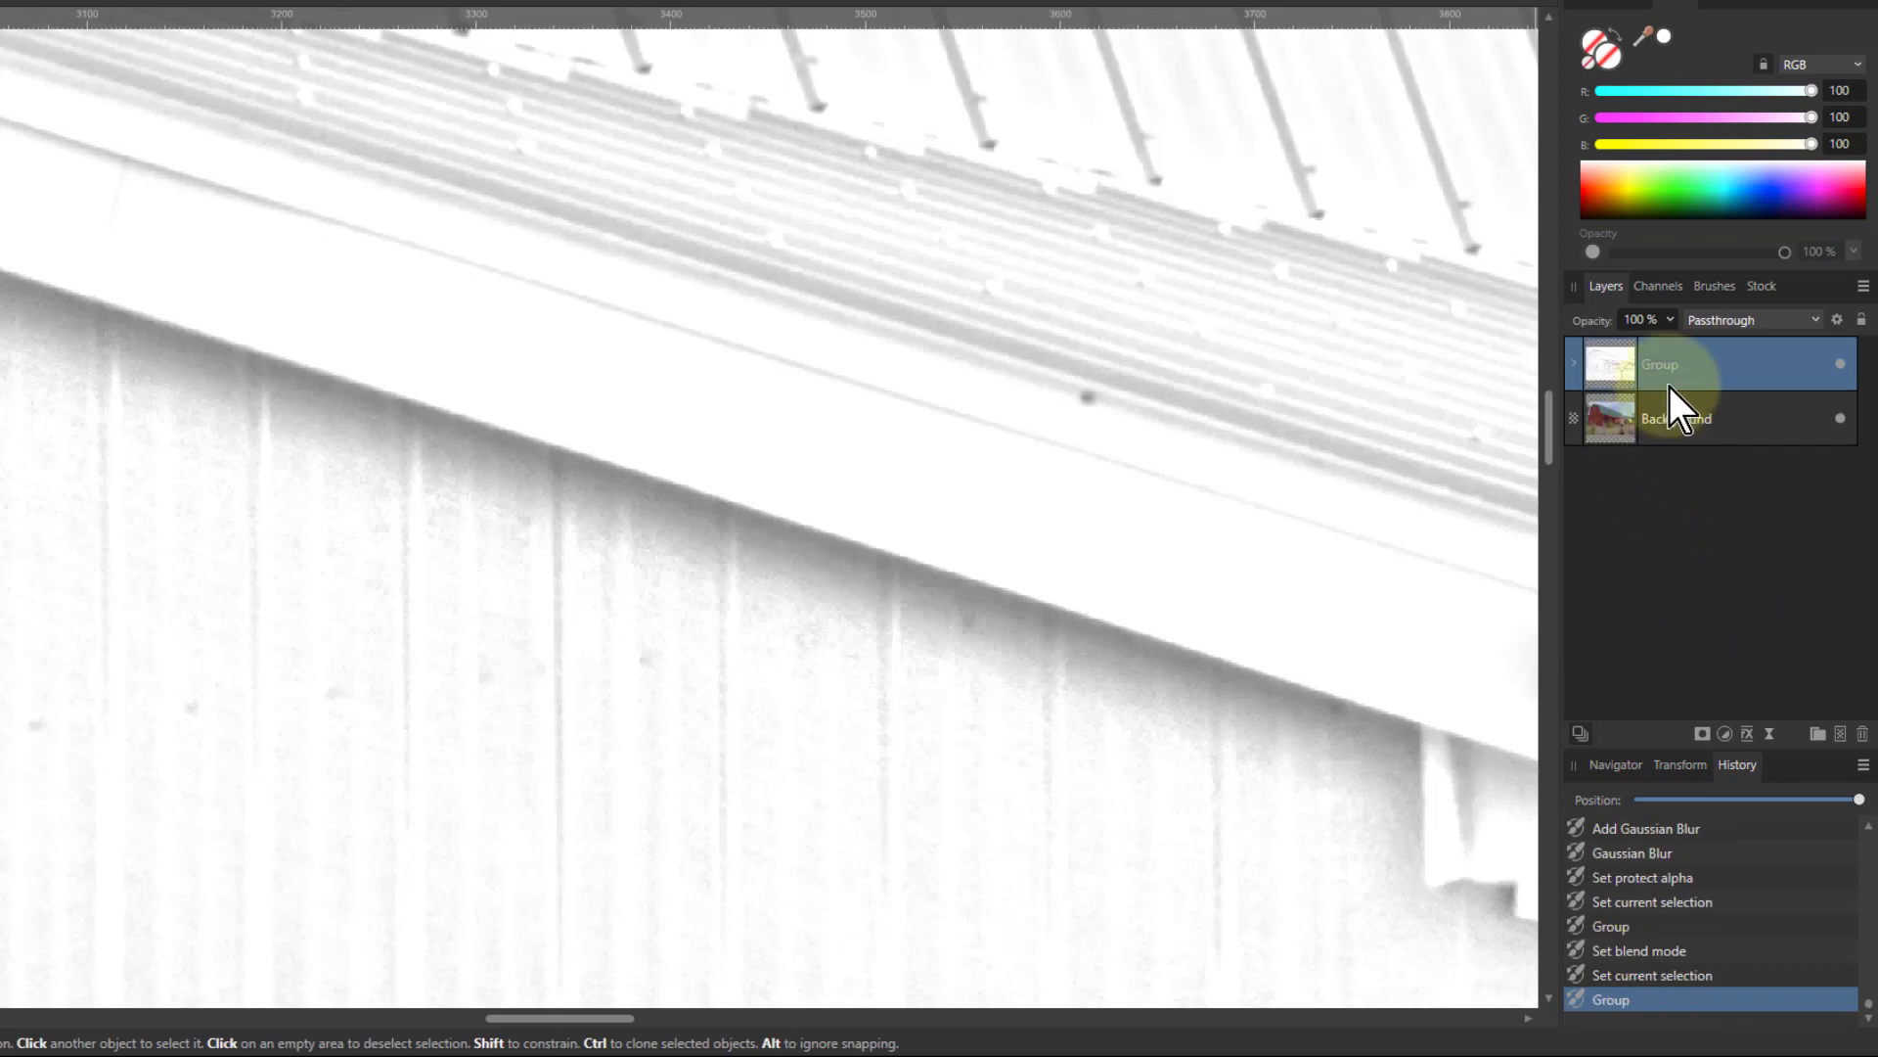
double_click(1668, 364)
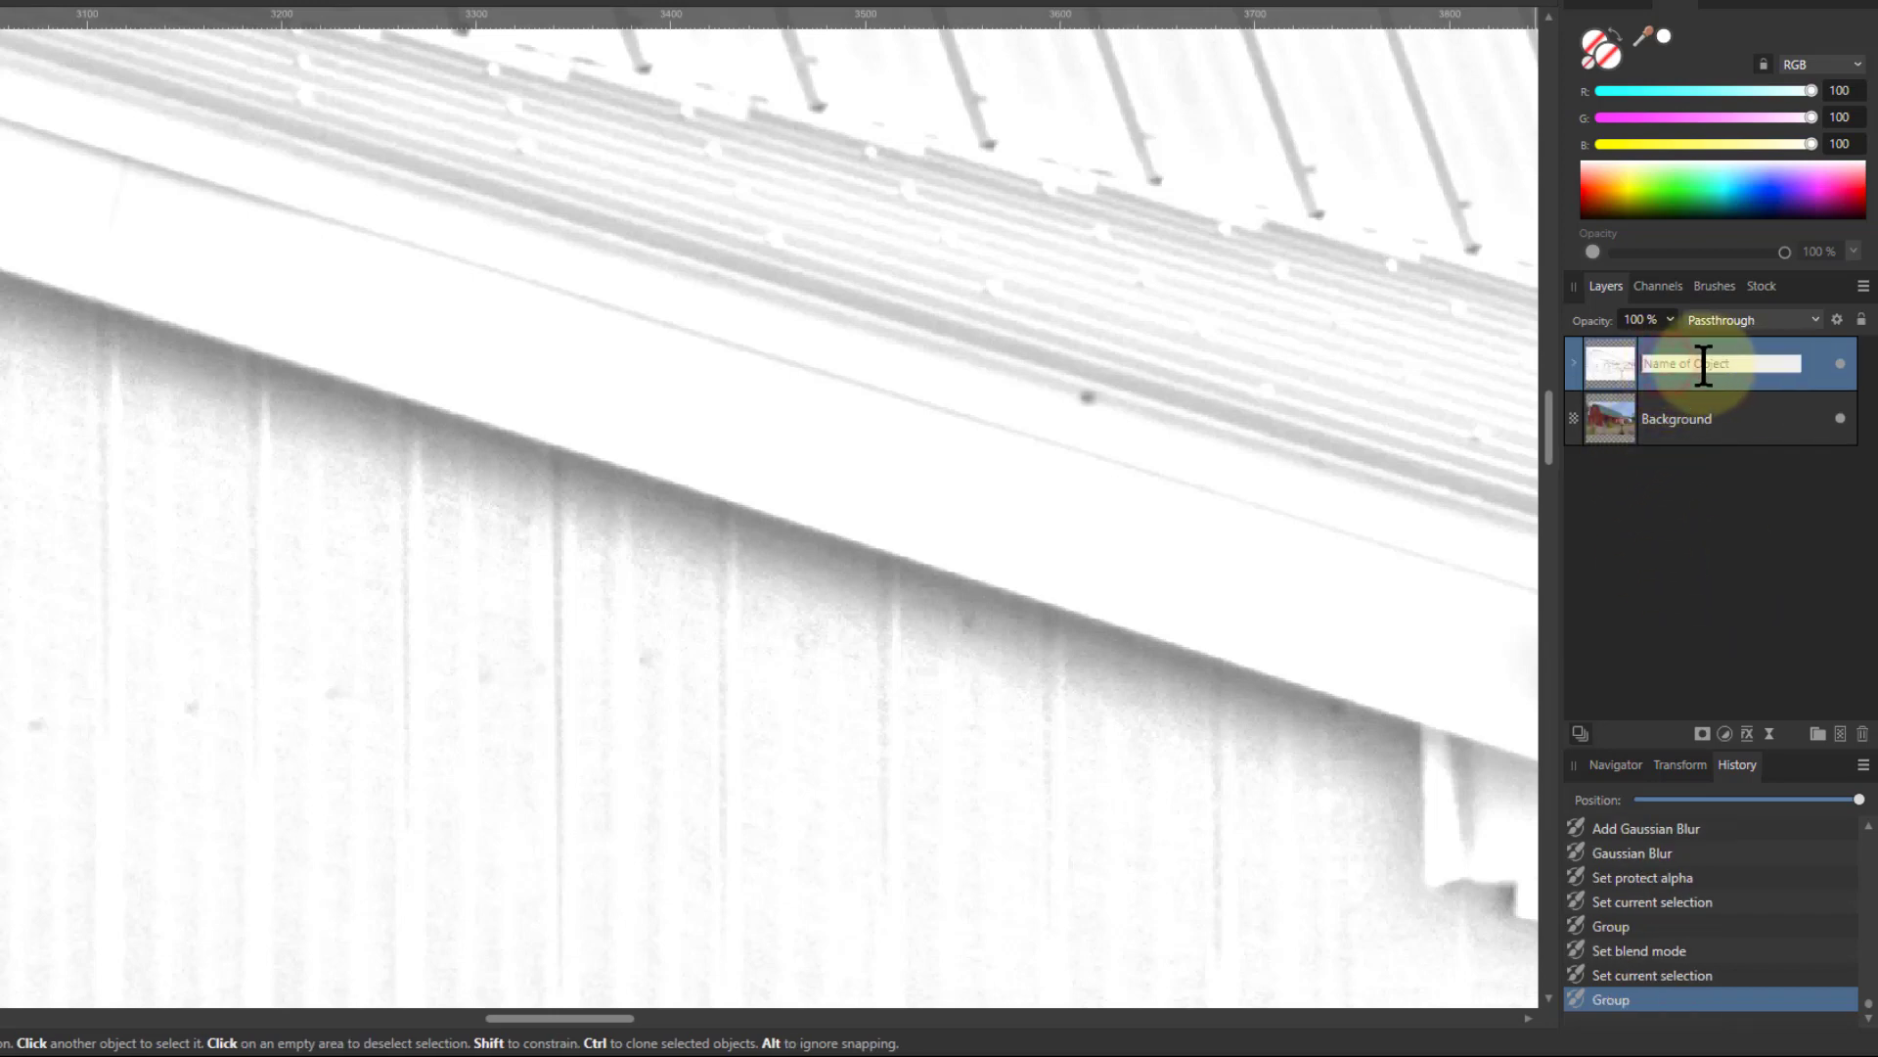
text(Colour Dodge)
key(Return)
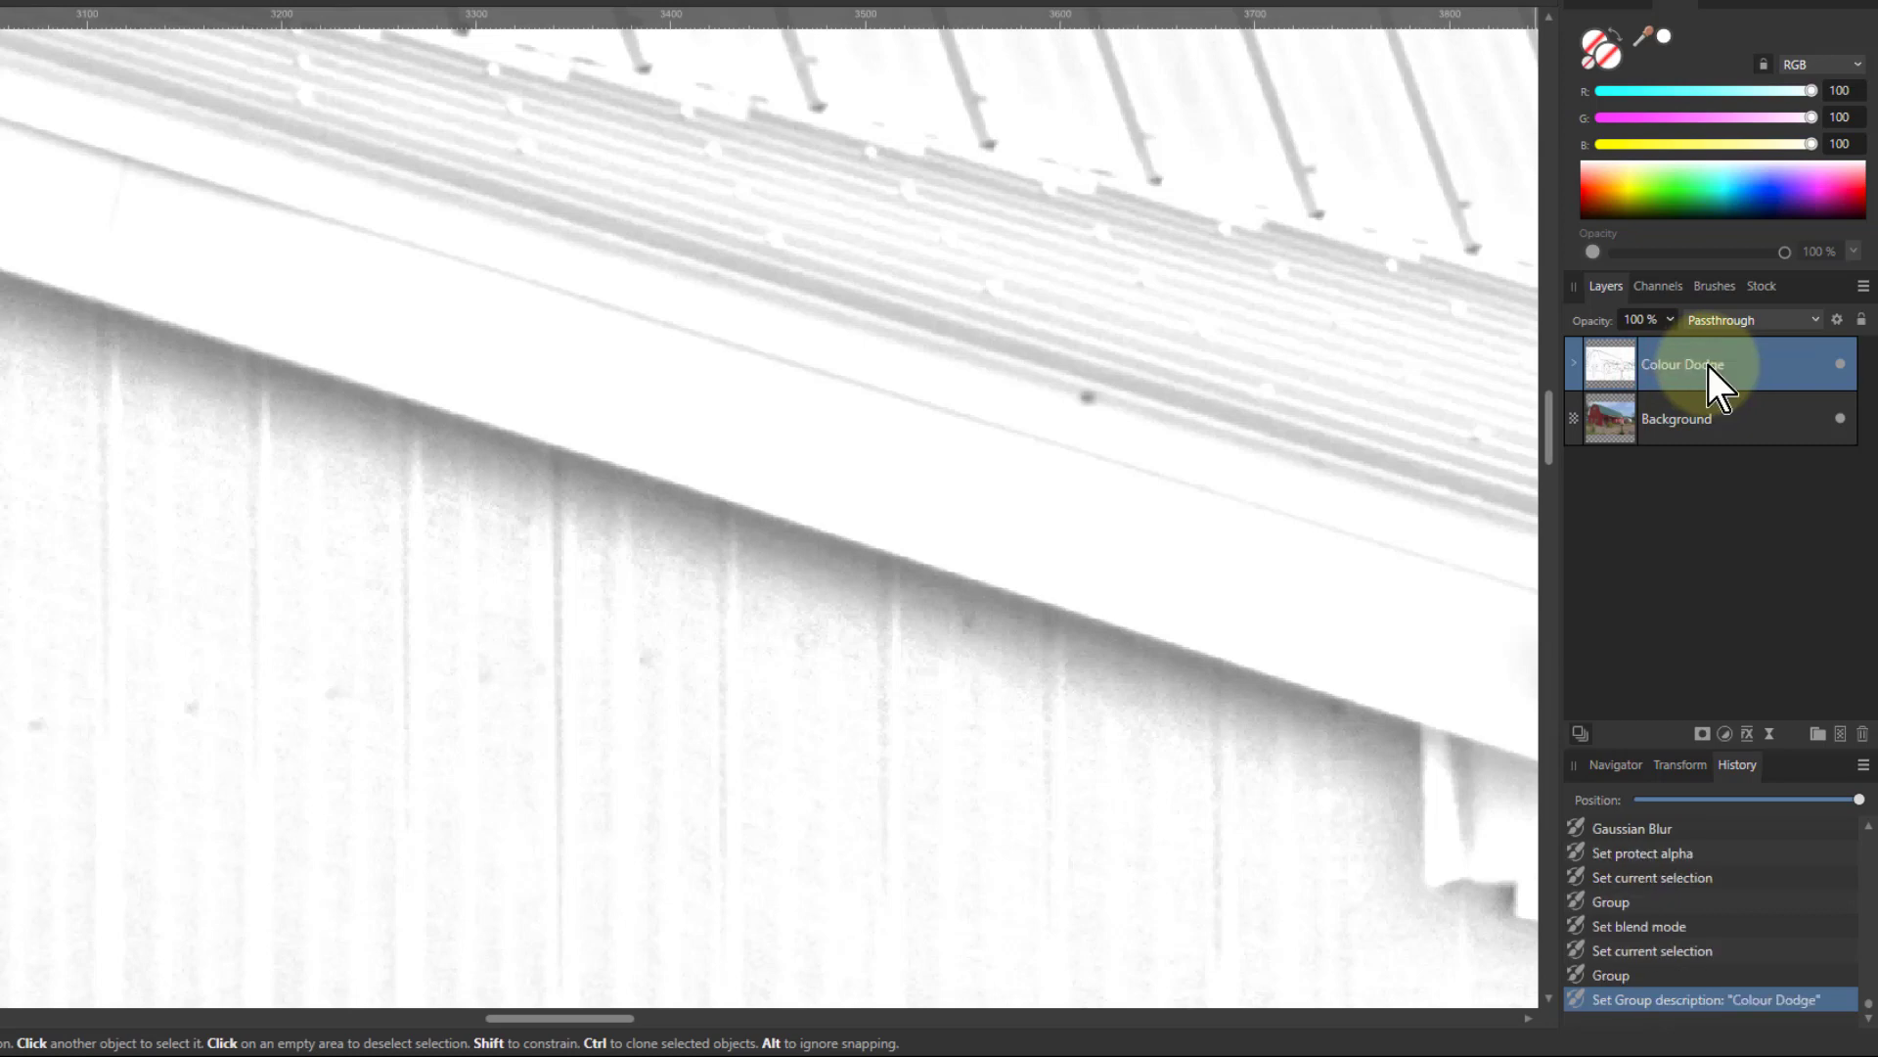
Step: Switch the Colour Dodge group to Multiply blending, toggling its visibility to compare
click(1837, 370)
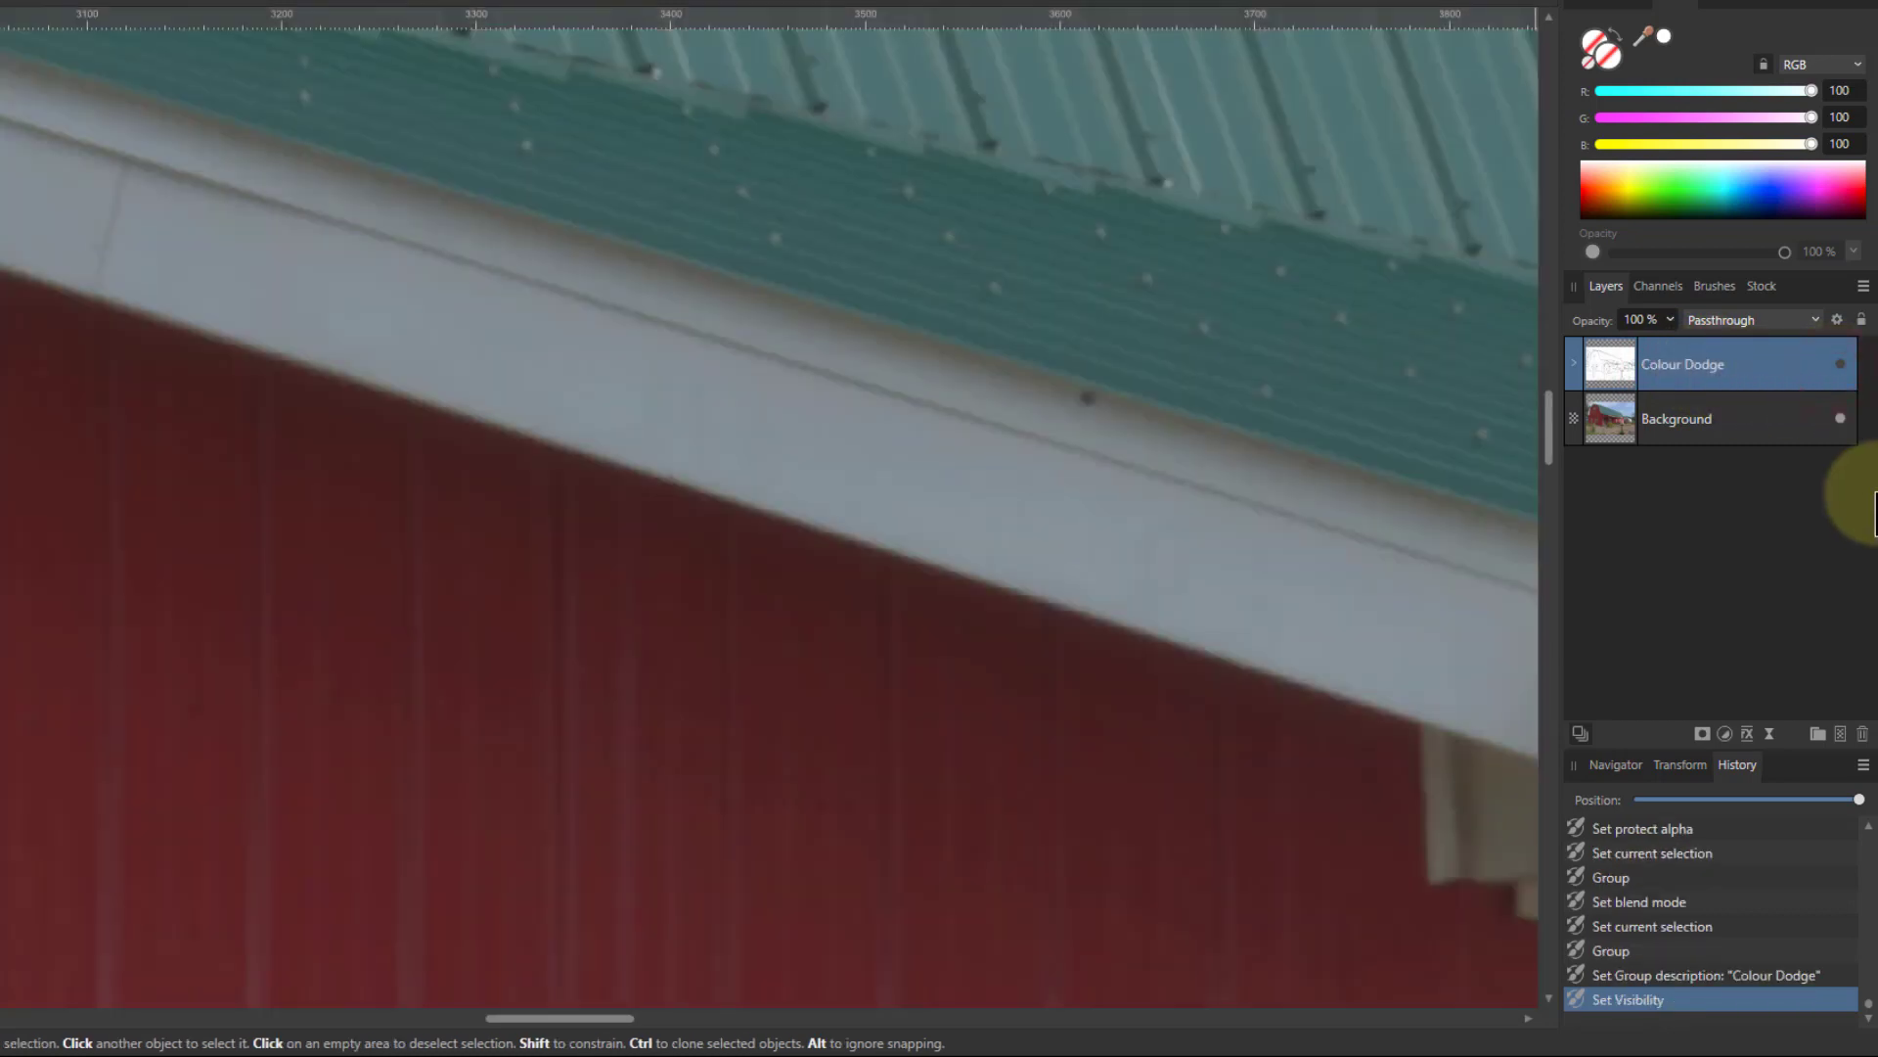
click(1839, 364)
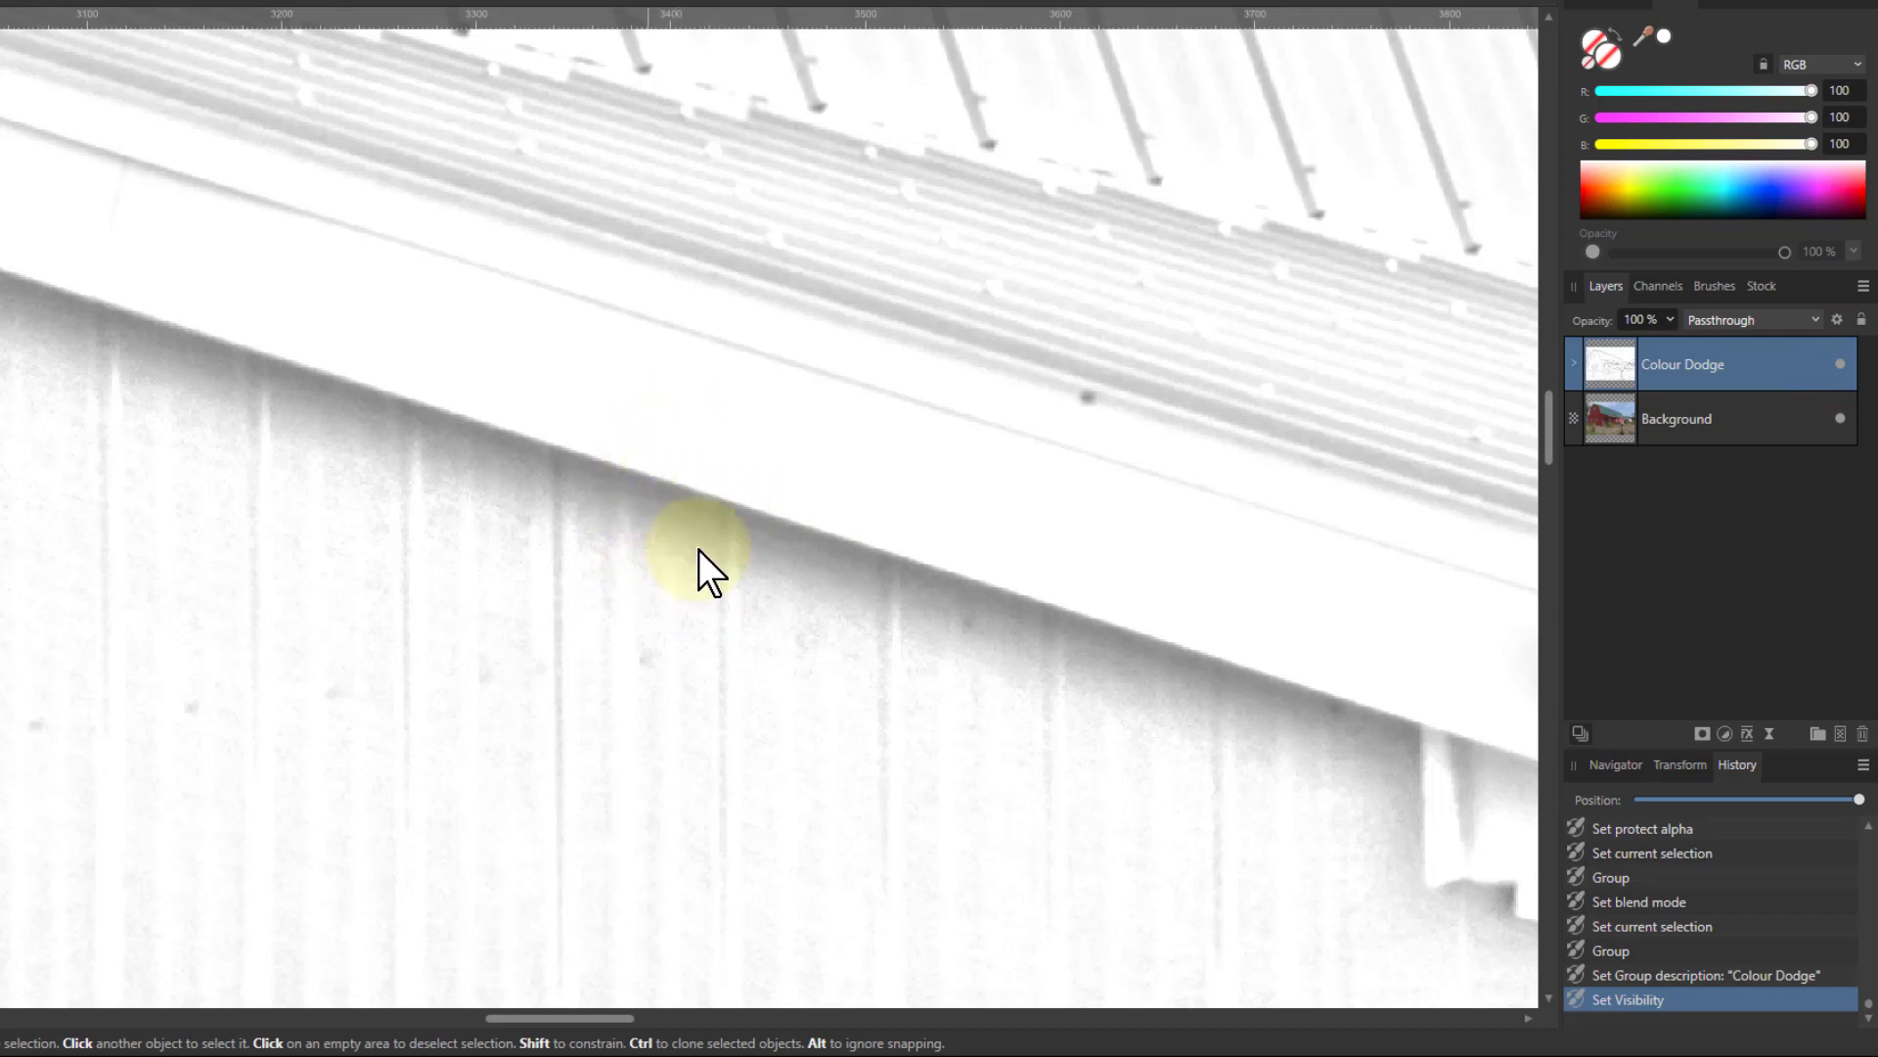
click(1734, 323)
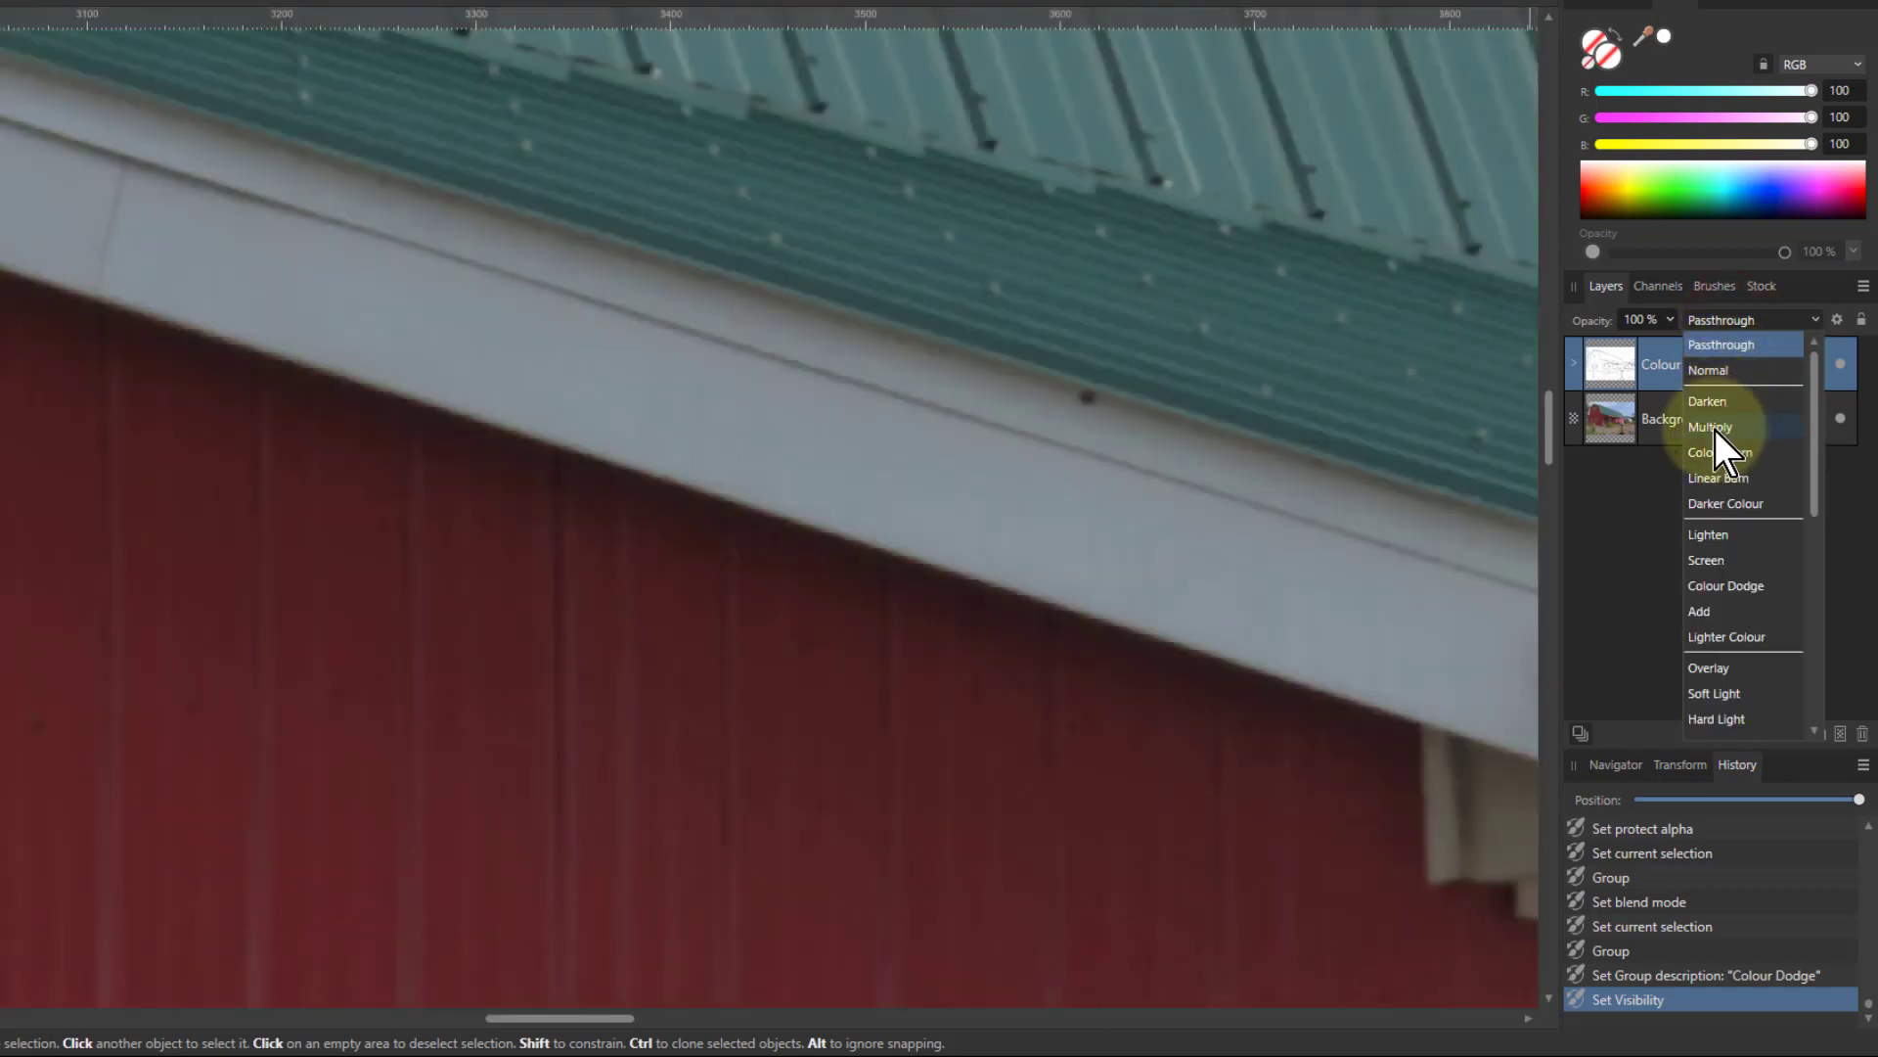
click(1714, 428)
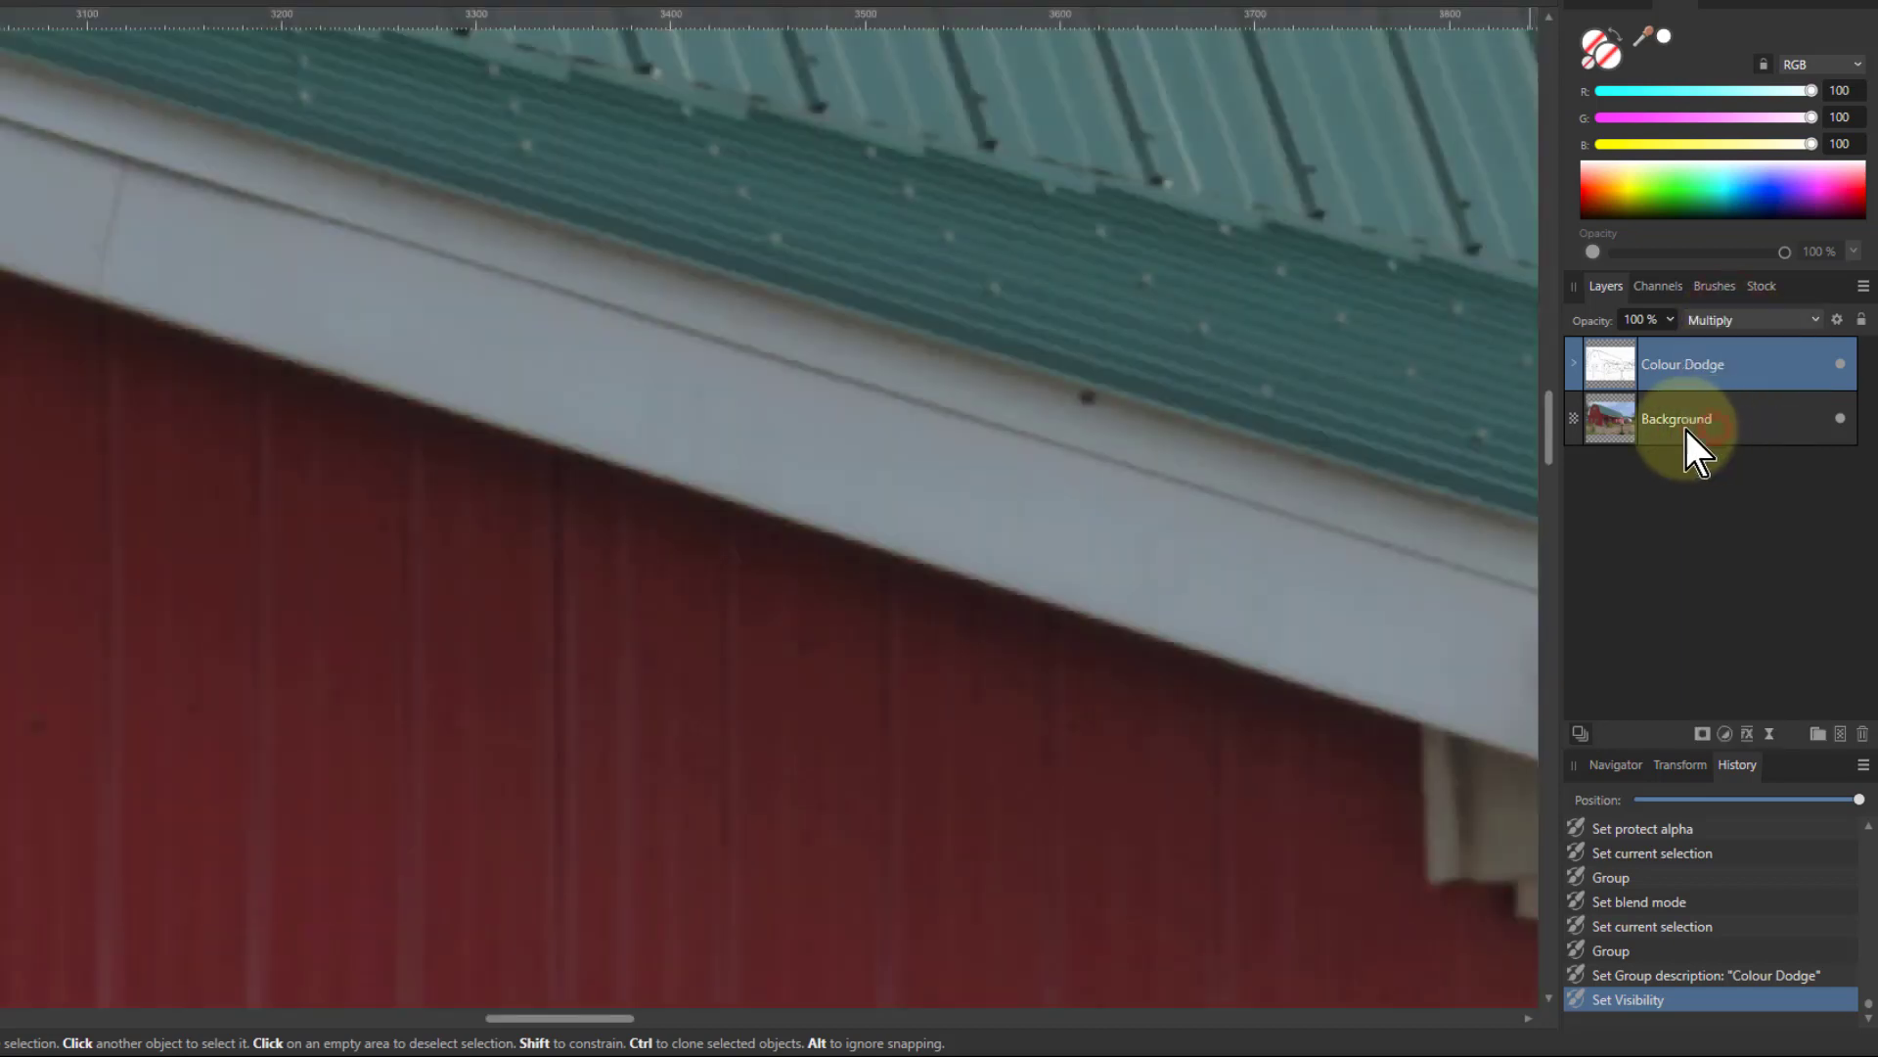
click(1841, 365)
click(1841, 365)
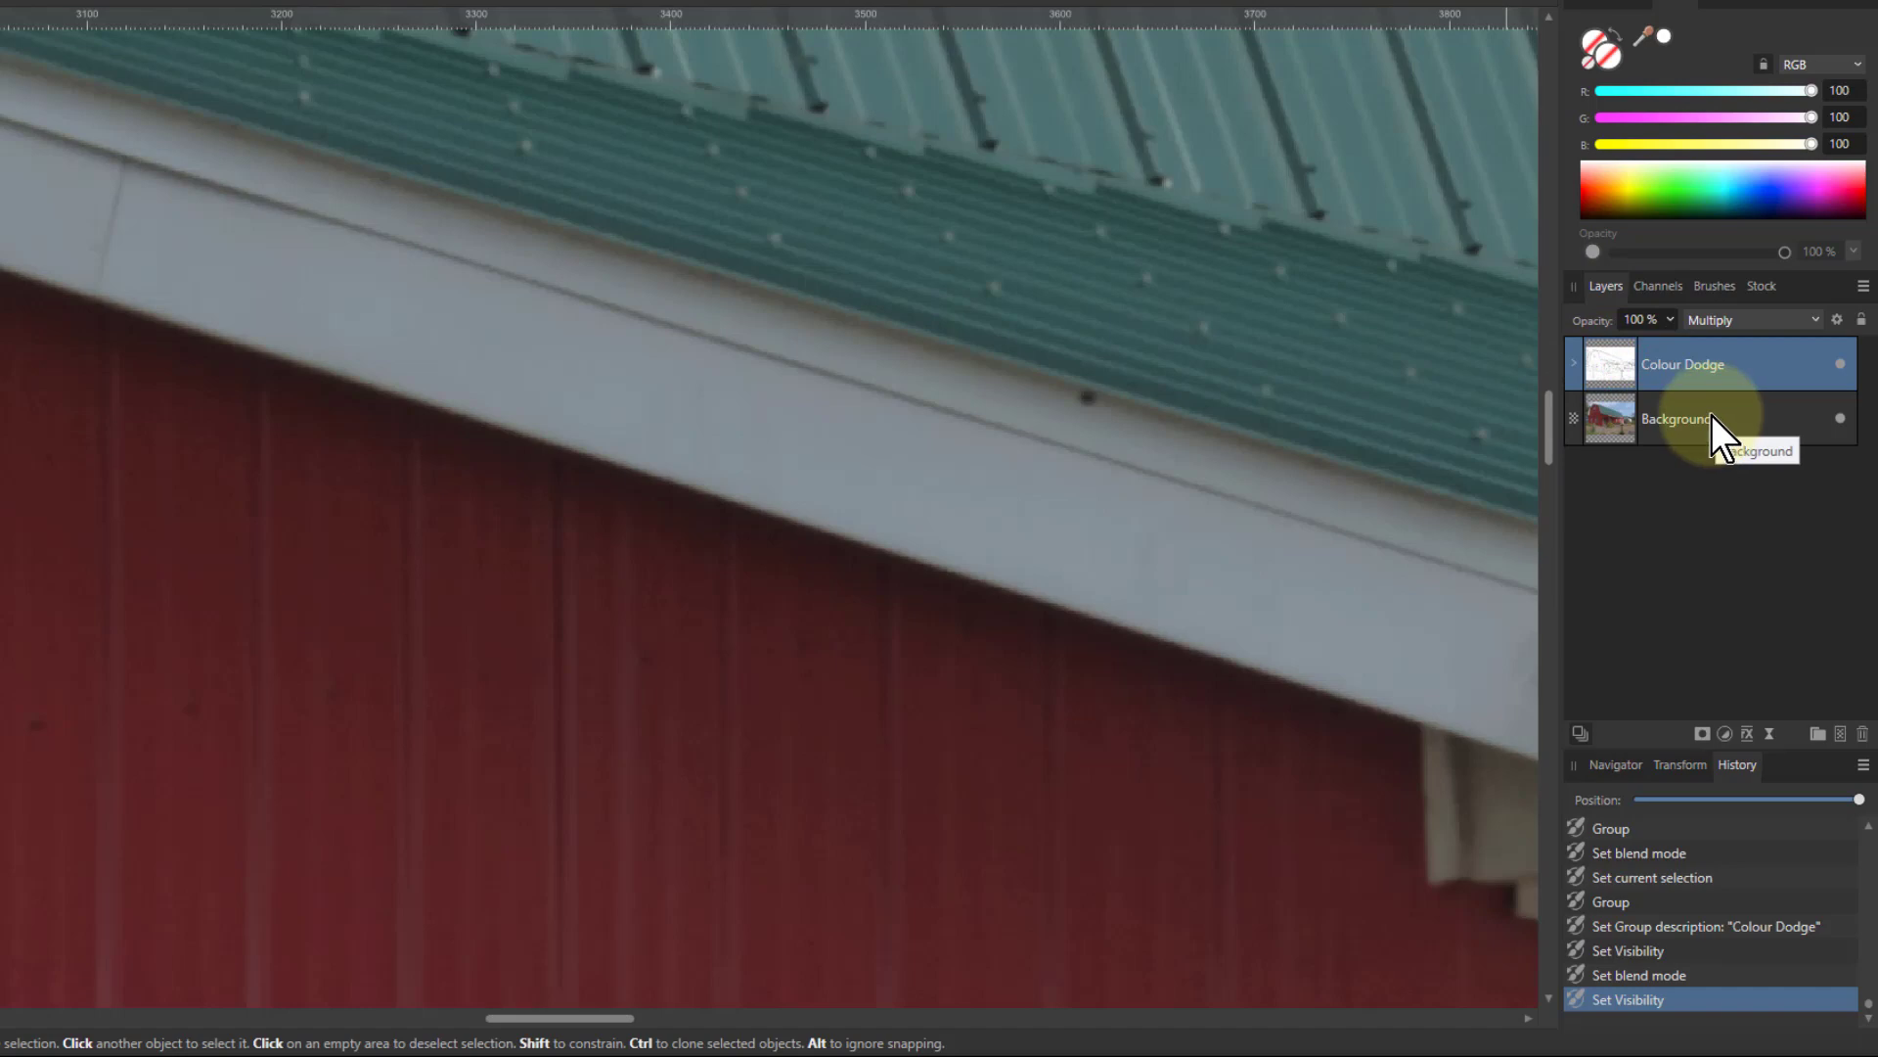
Step: Duplicate the Colour Dodge group and hide the lower copy and the Background layer
key(ctrl+j)
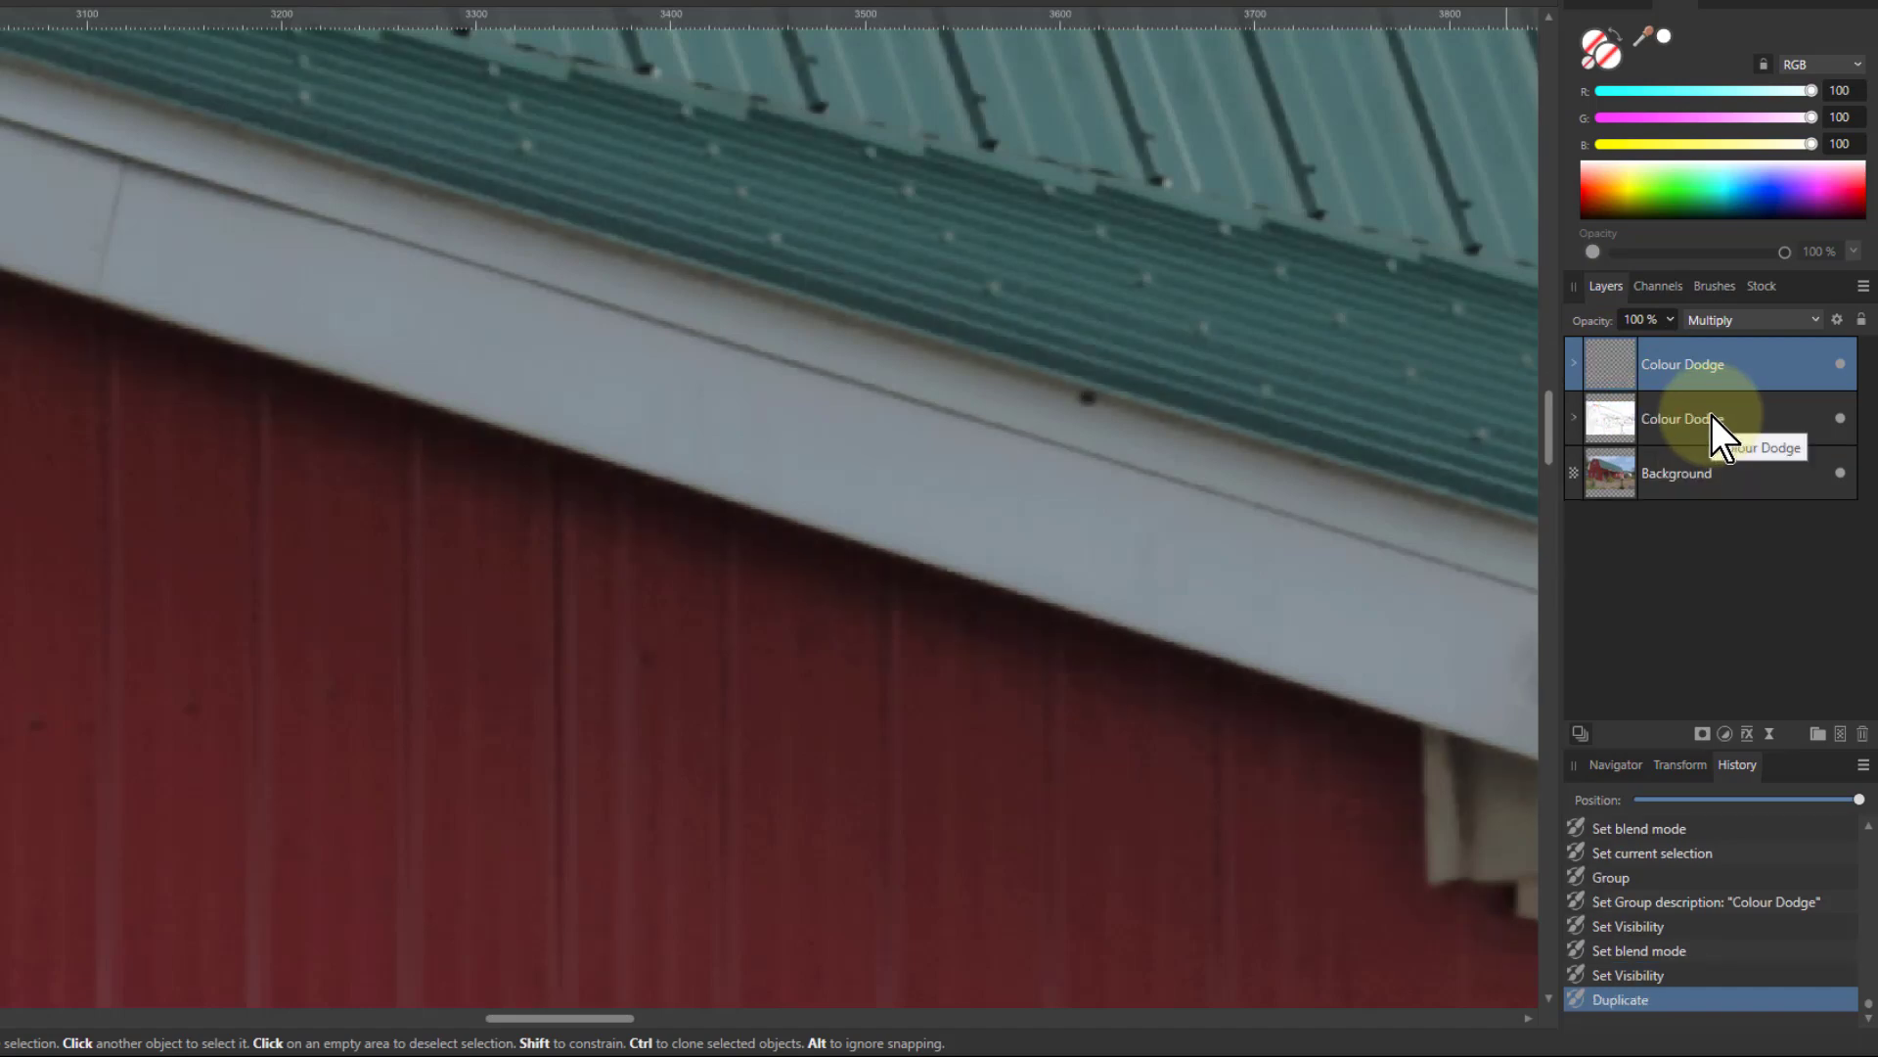
click(1840, 418)
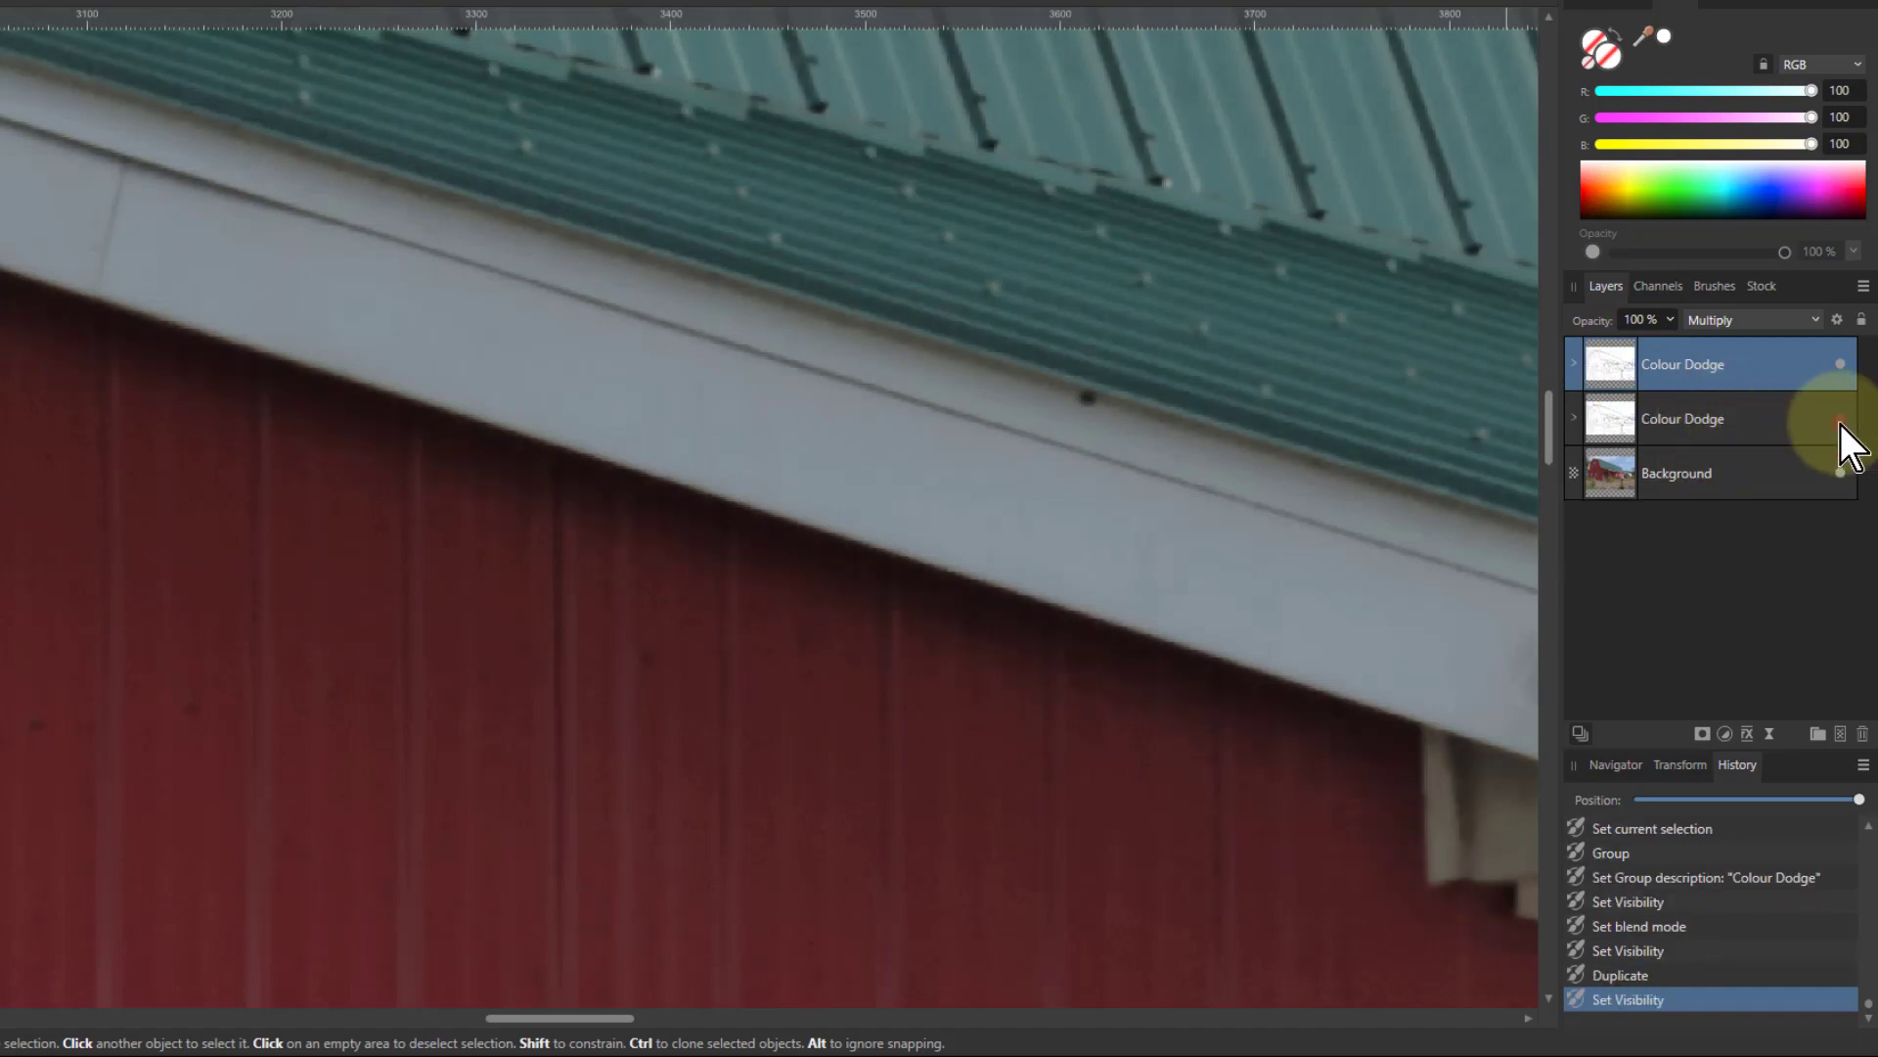
click(1840, 473)
Step: Set the top copy's inner Group blend mode to Colour Burn
click(1574, 363)
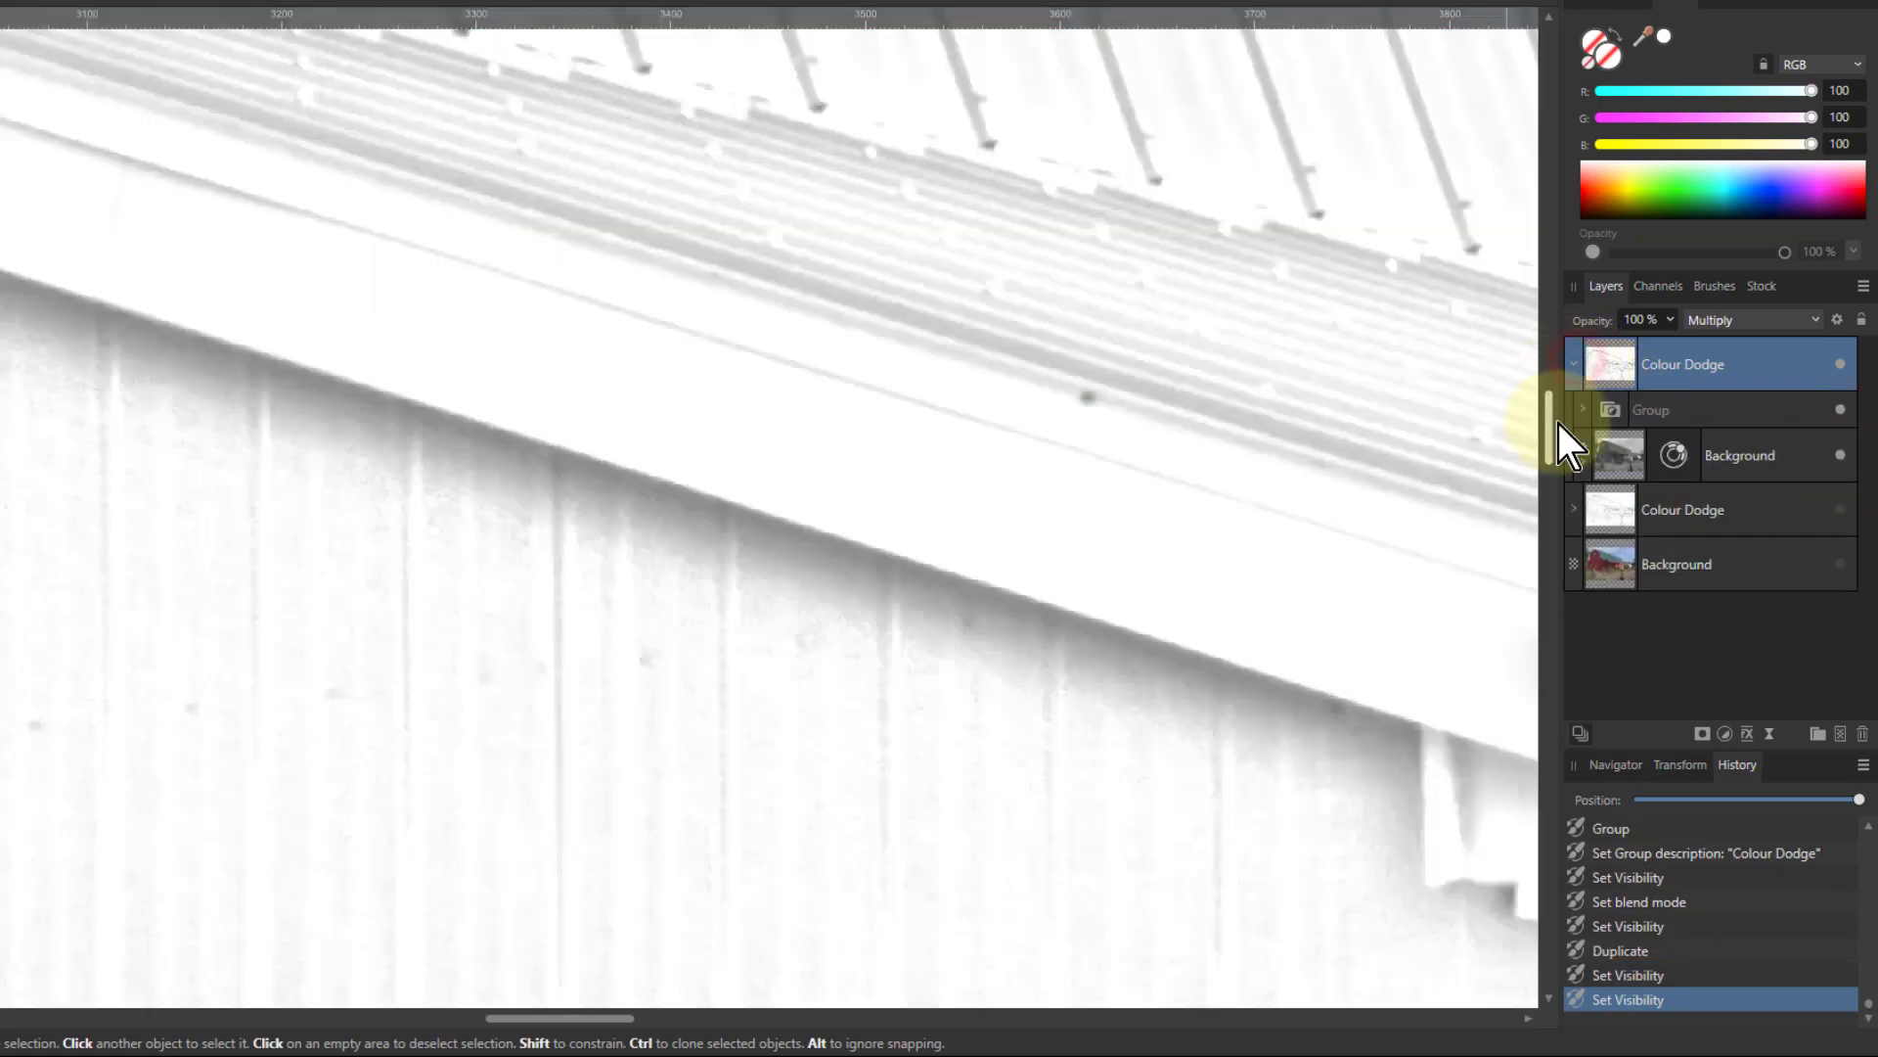
click(1583, 410)
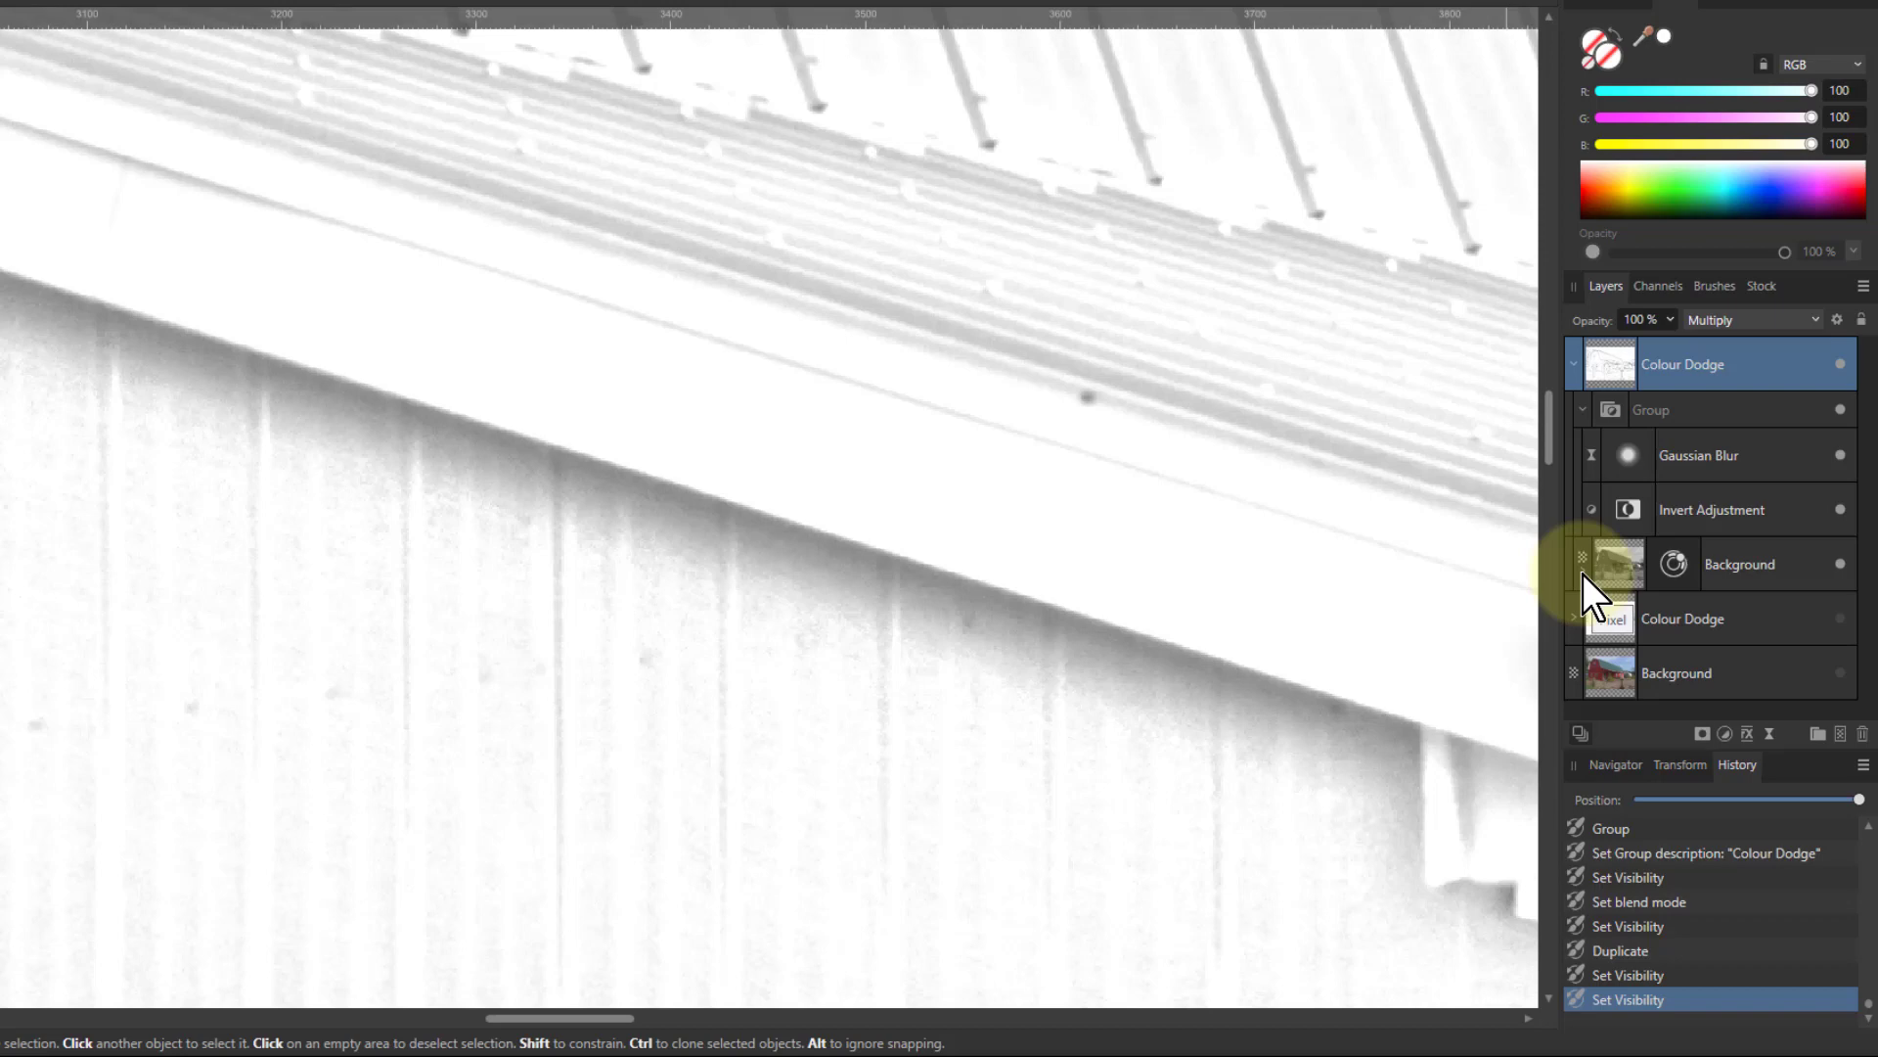
click(1583, 570)
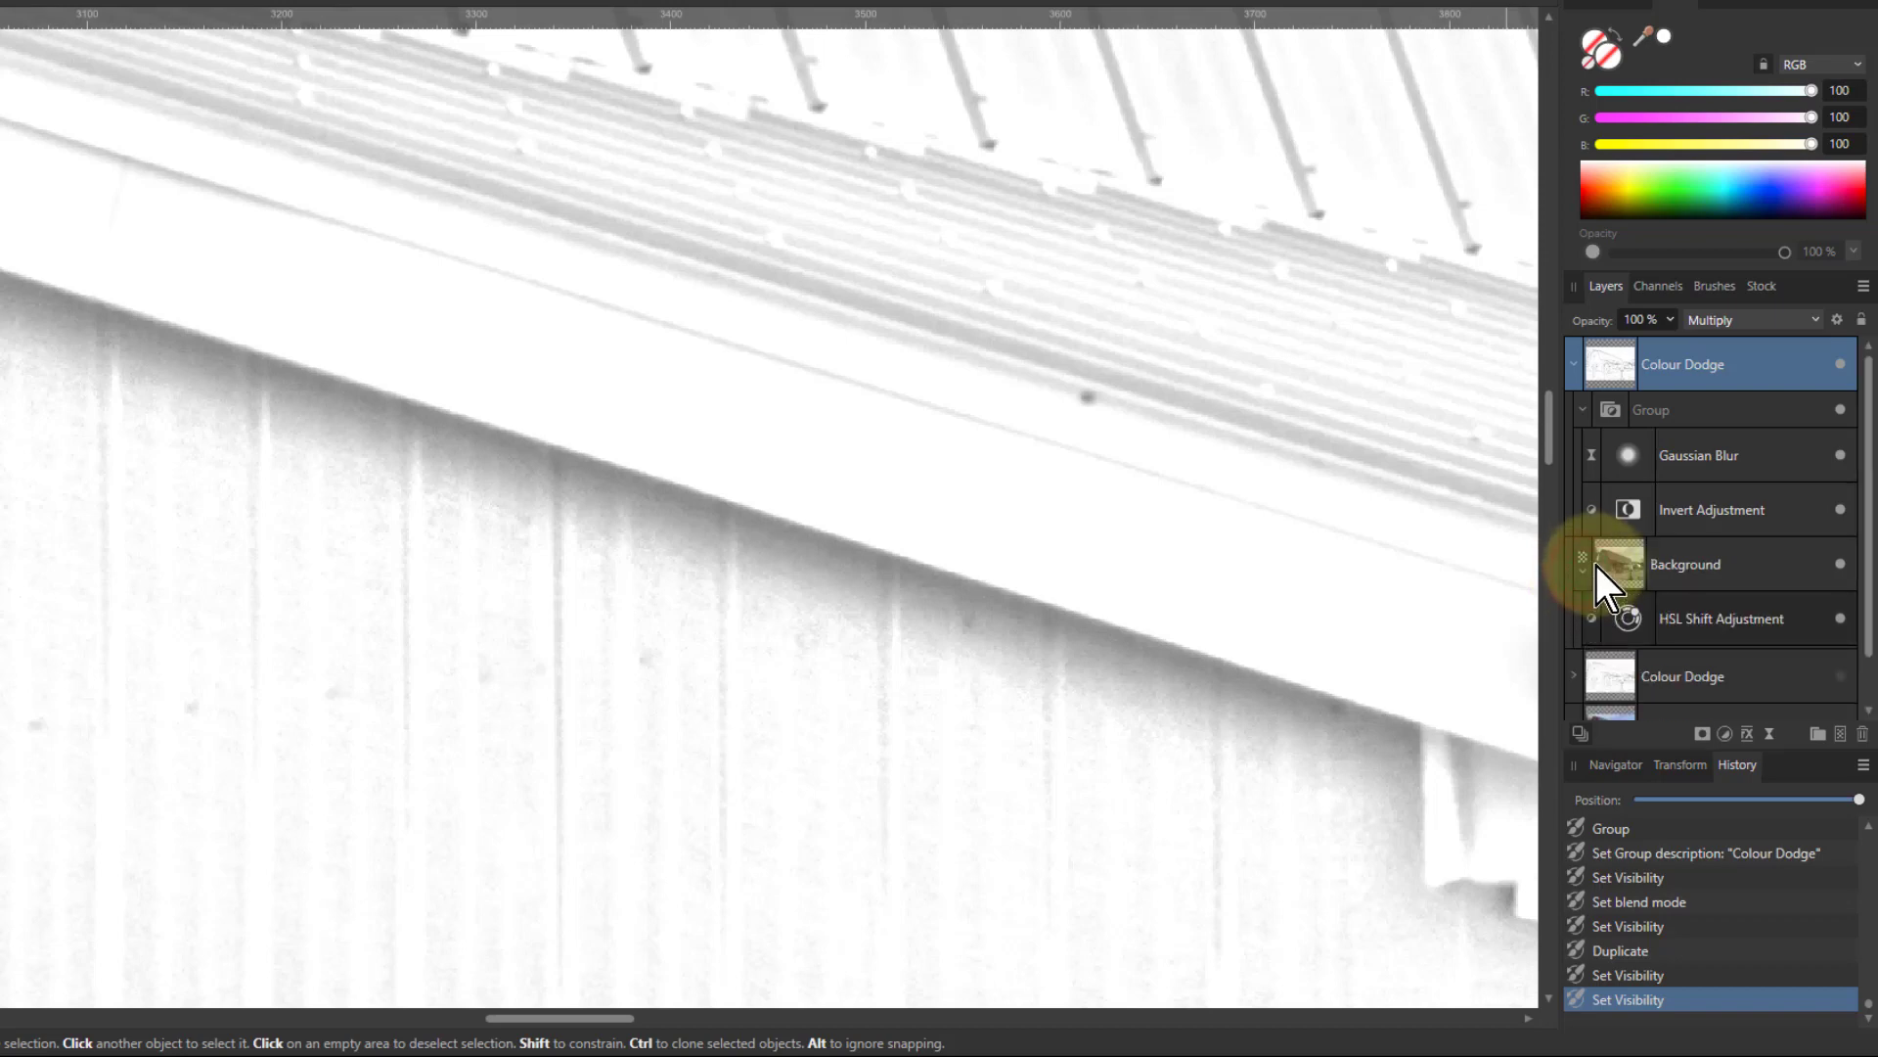
click(1614, 412)
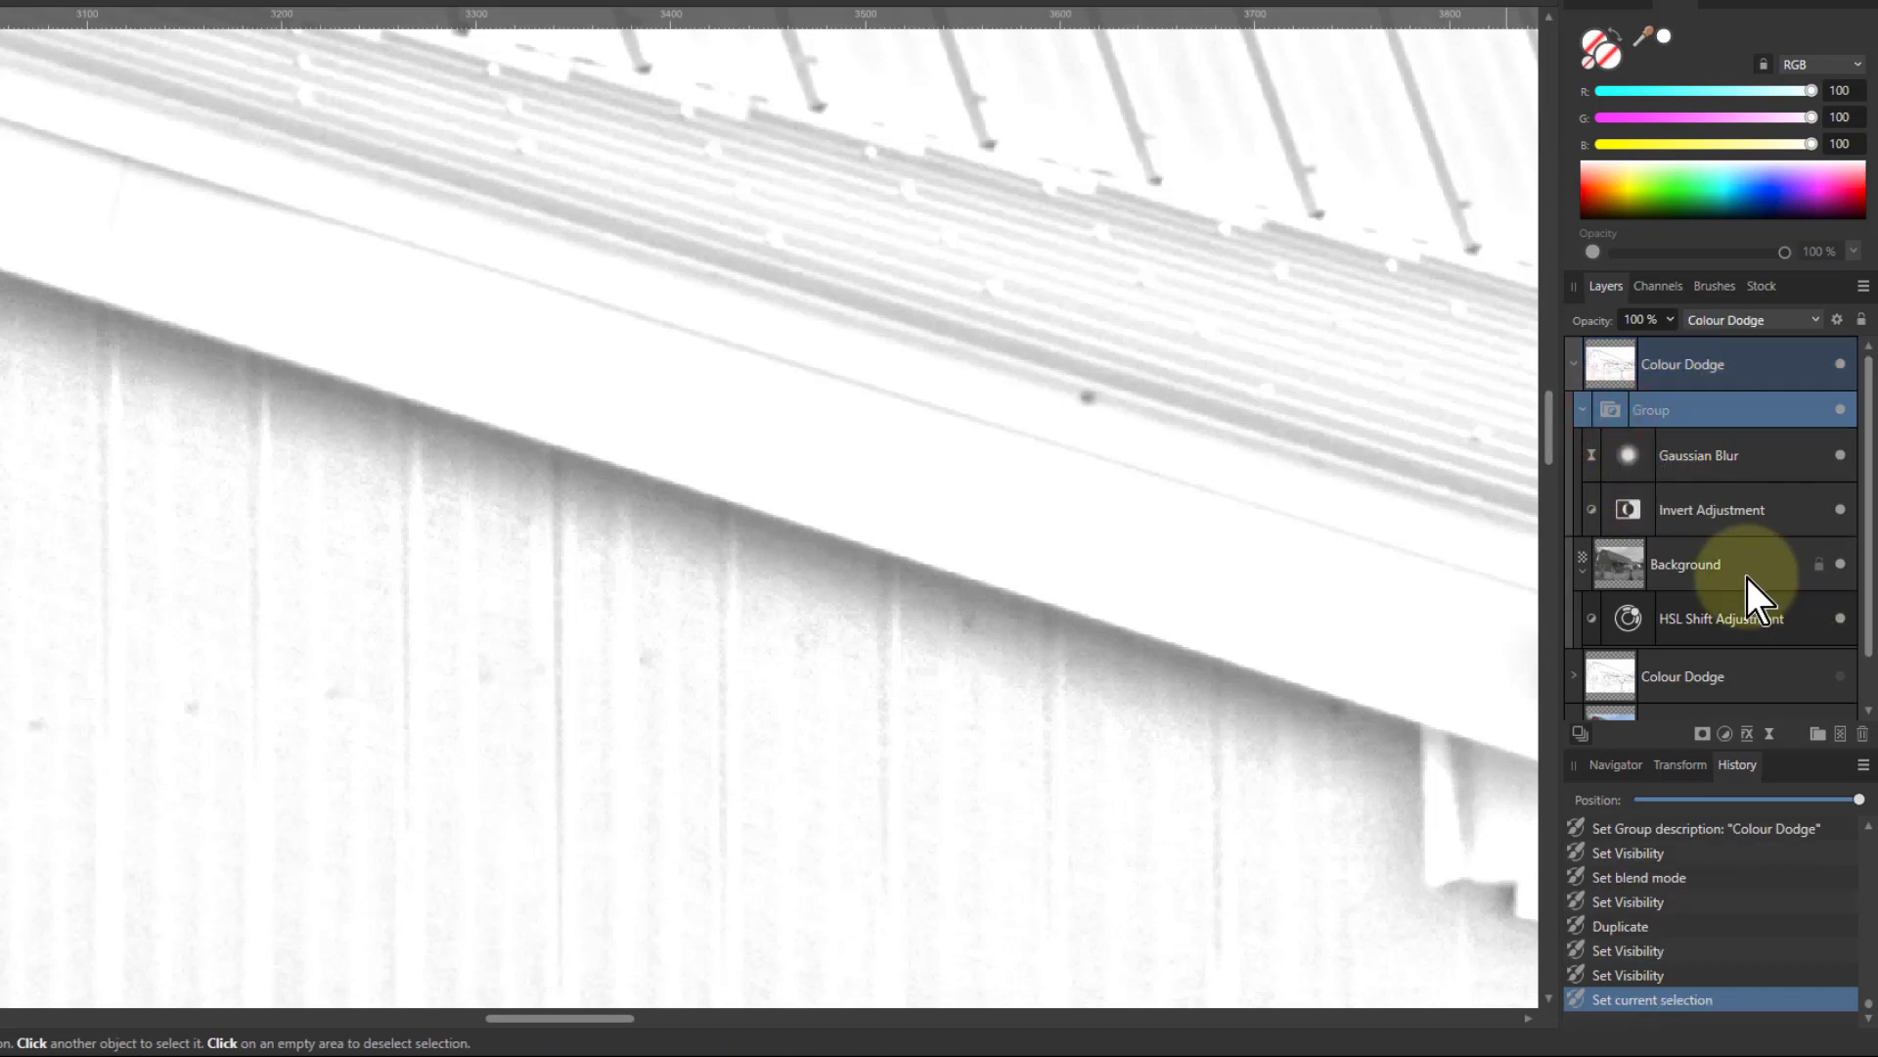
click(1759, 325)
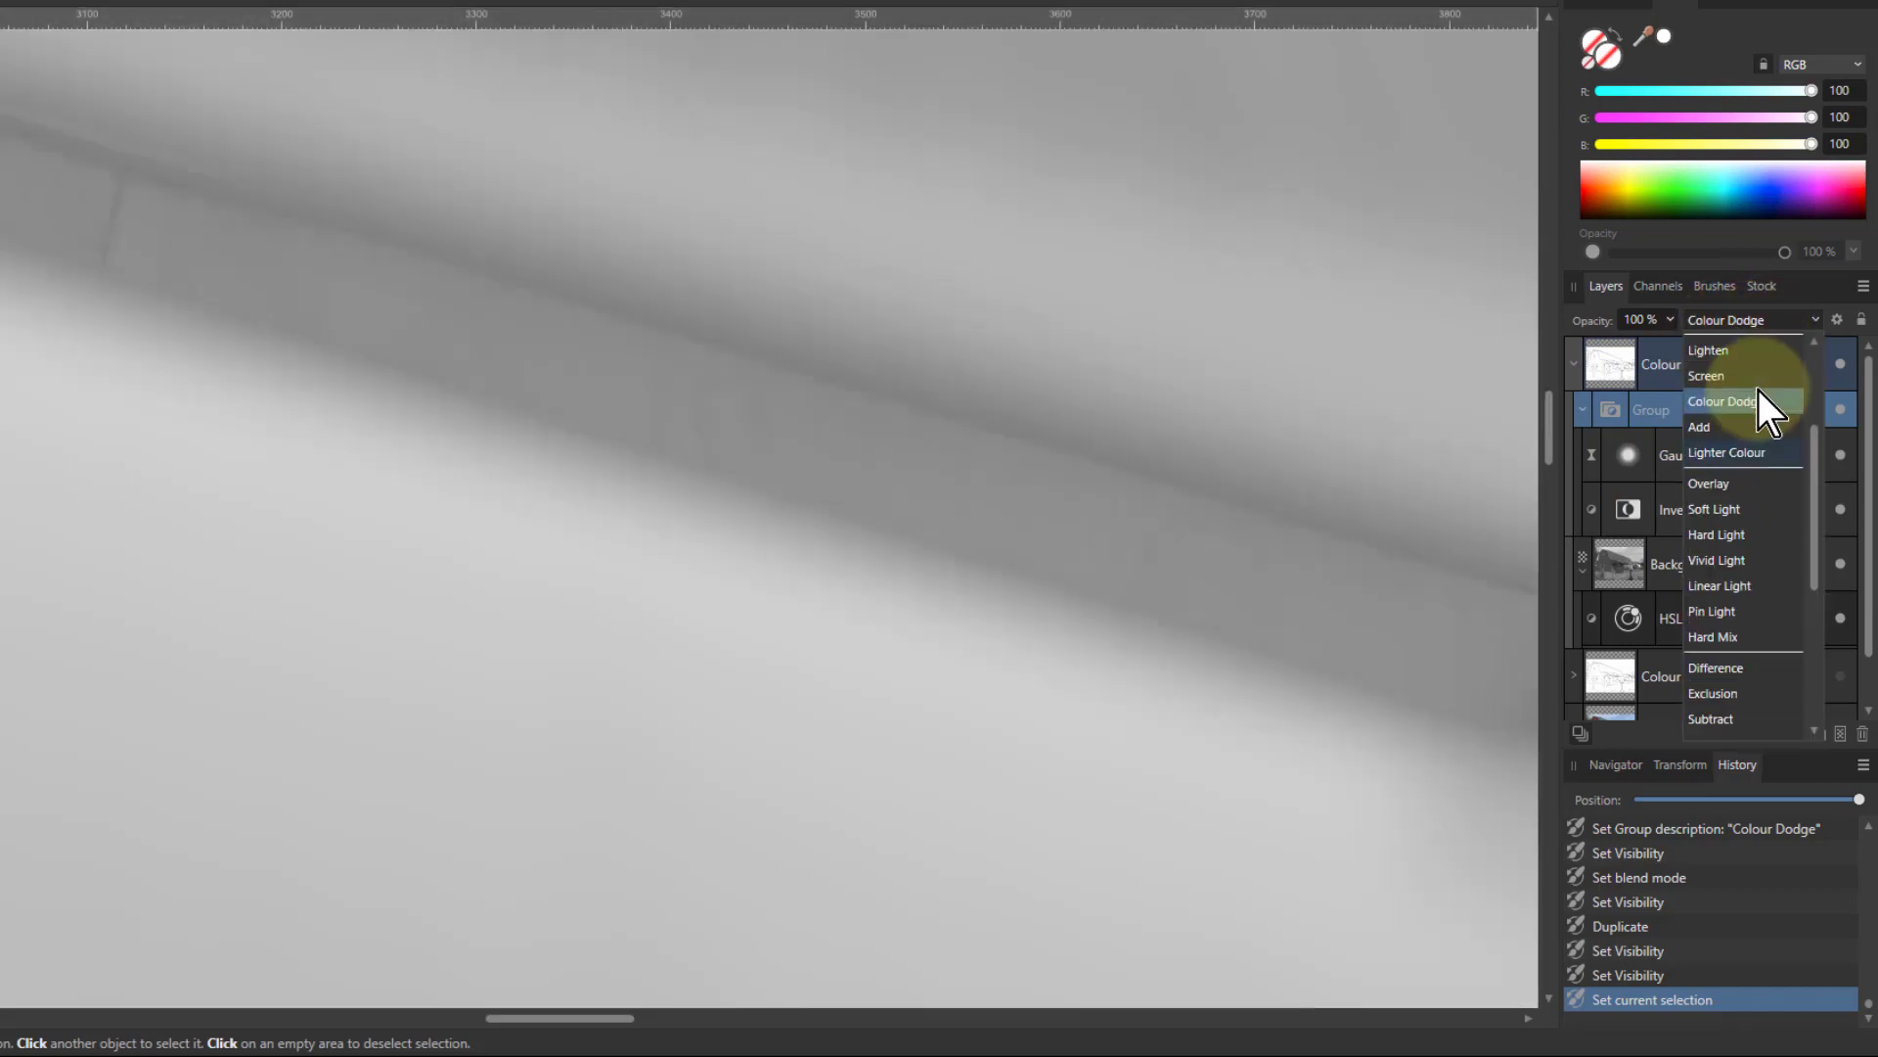
scroll(1758, 391, up, 1)
scroll(1722, 383, up, 1)
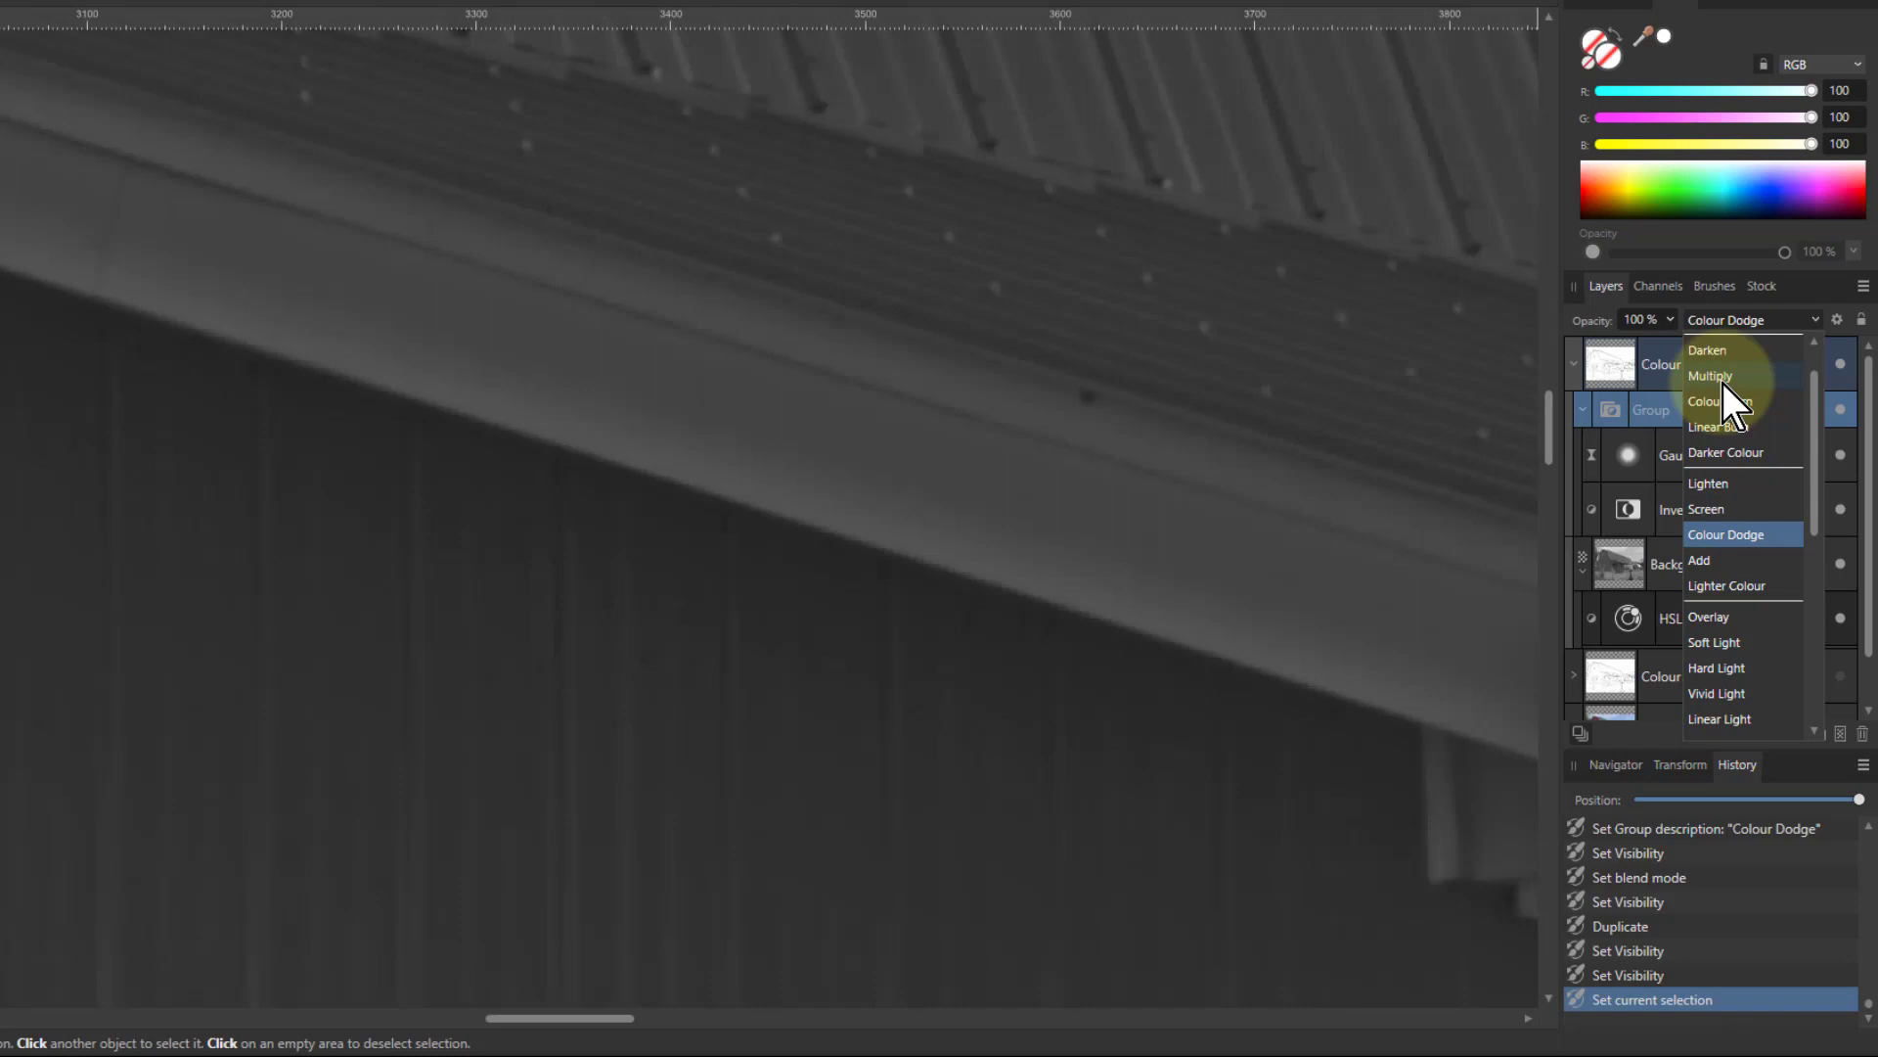
click(1717, 403)
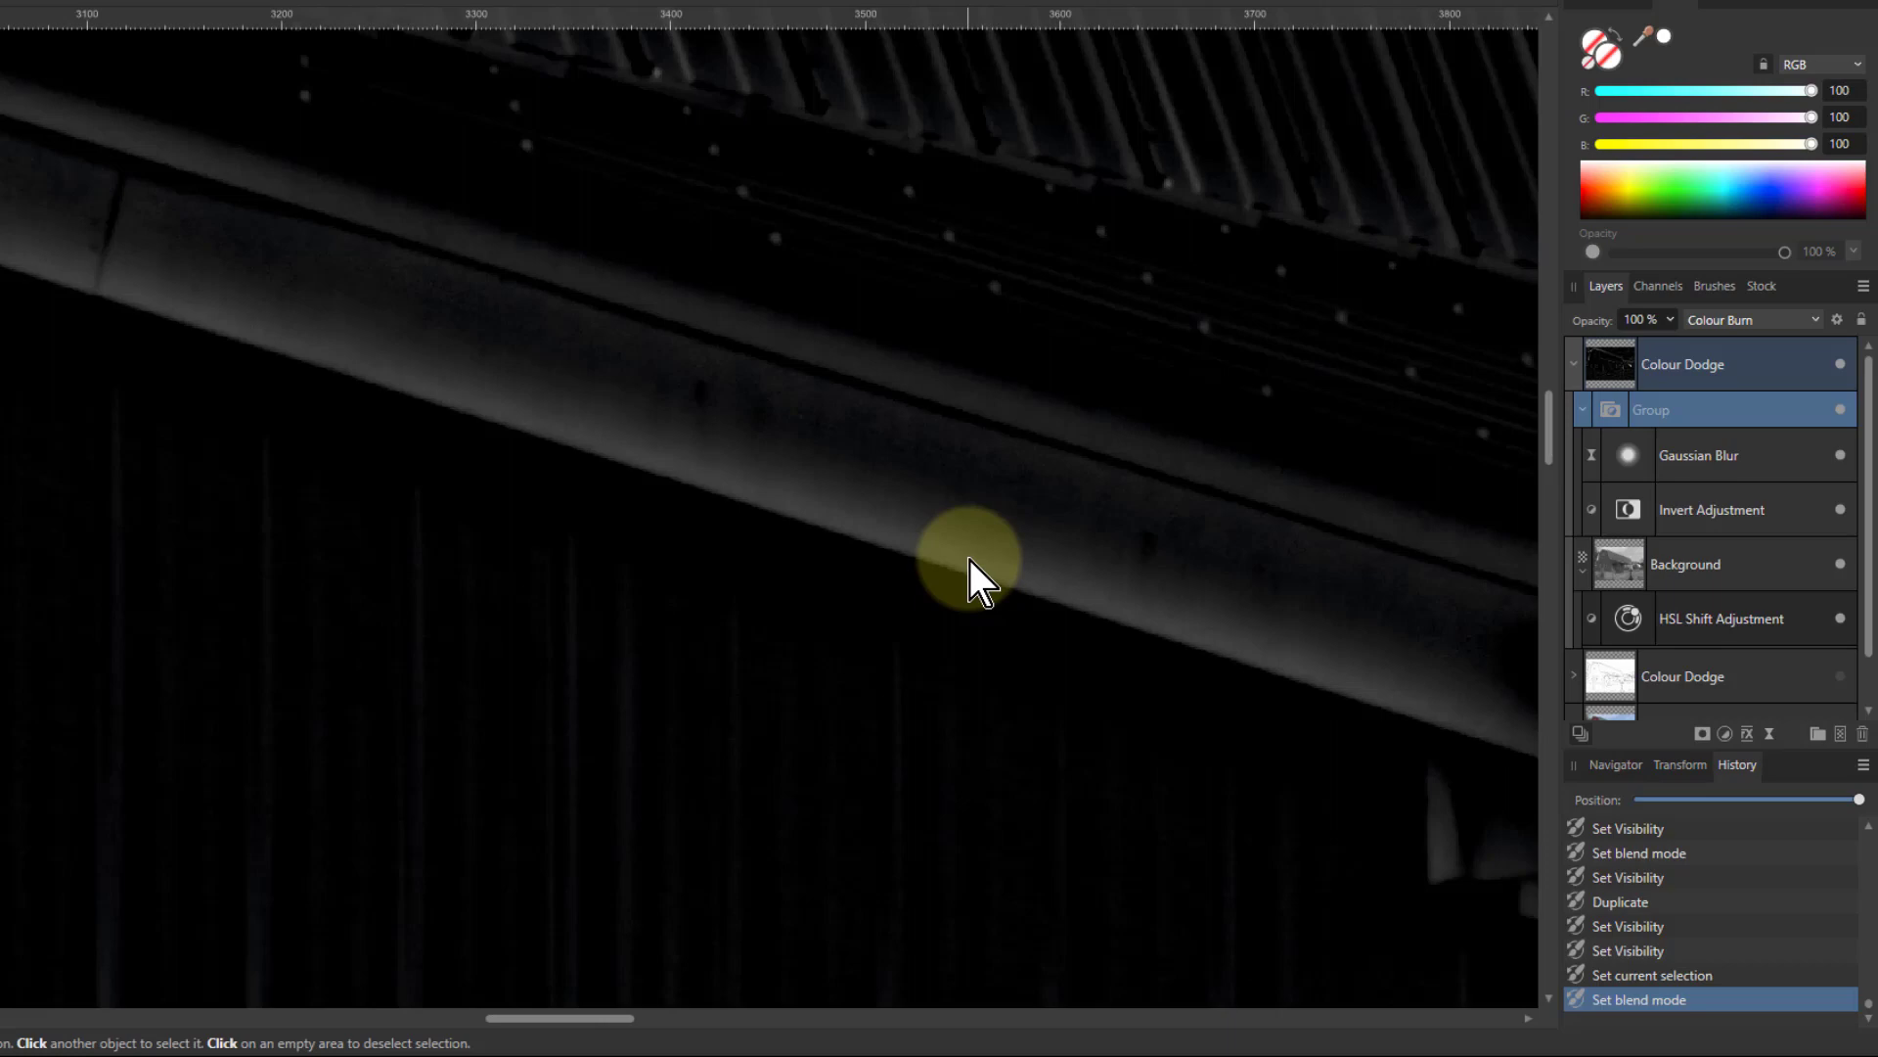
Step: Make the bottom Background layer visible again beneath the top duplicate group
click(1839, 367)
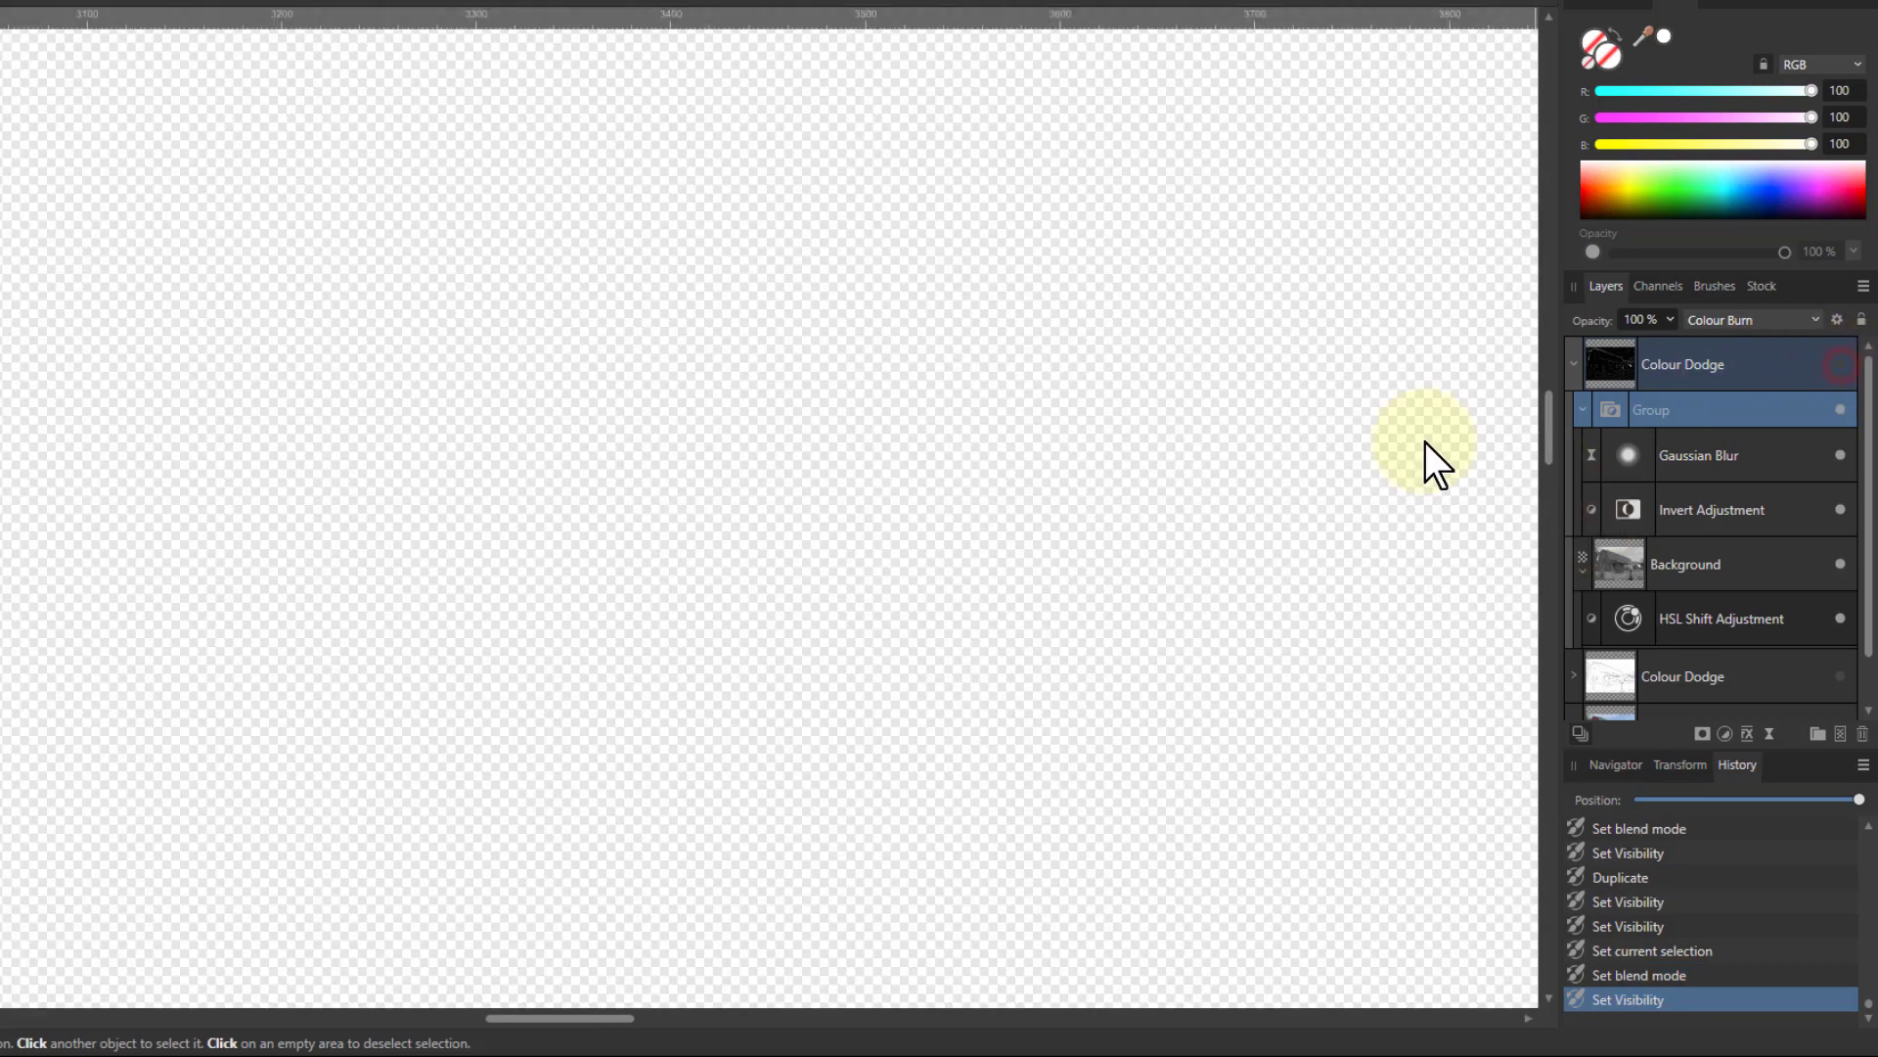
scroll(1828, 677, down, 1)
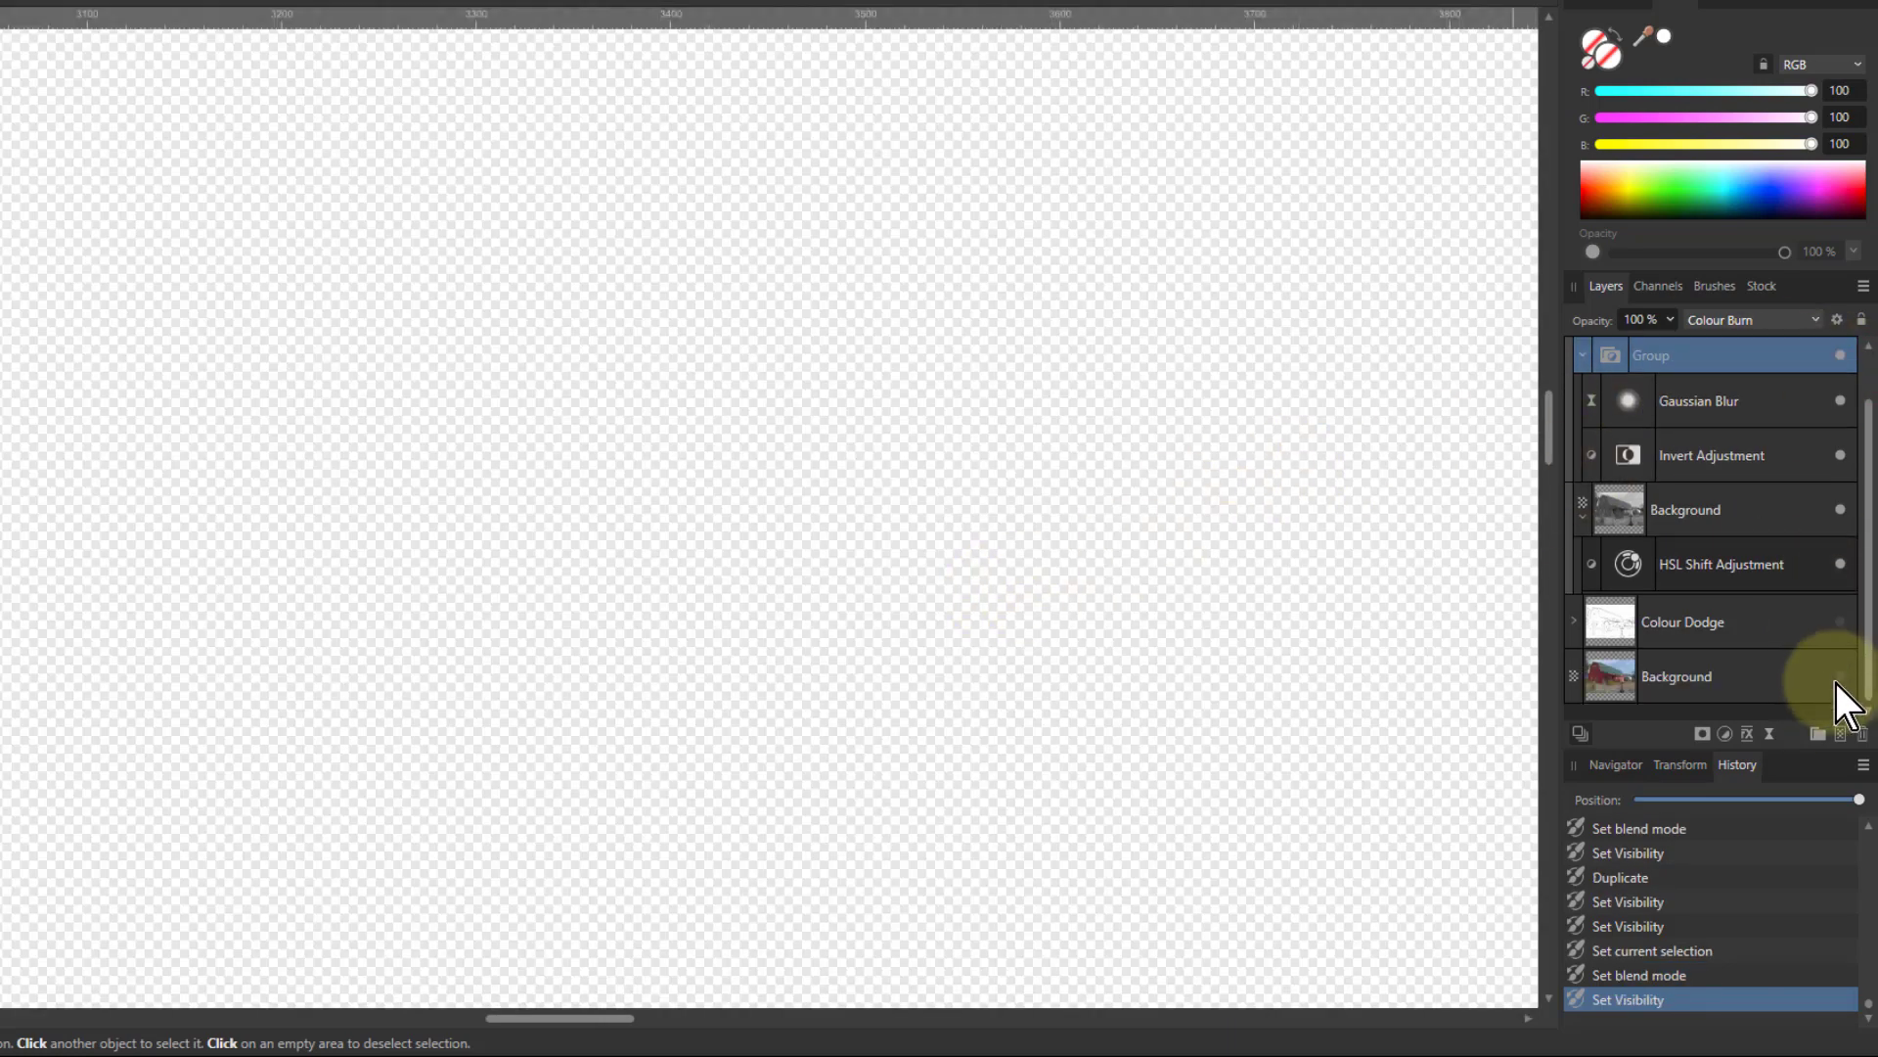
click(1835, 683)
scroll(1765, 428, up, 1)
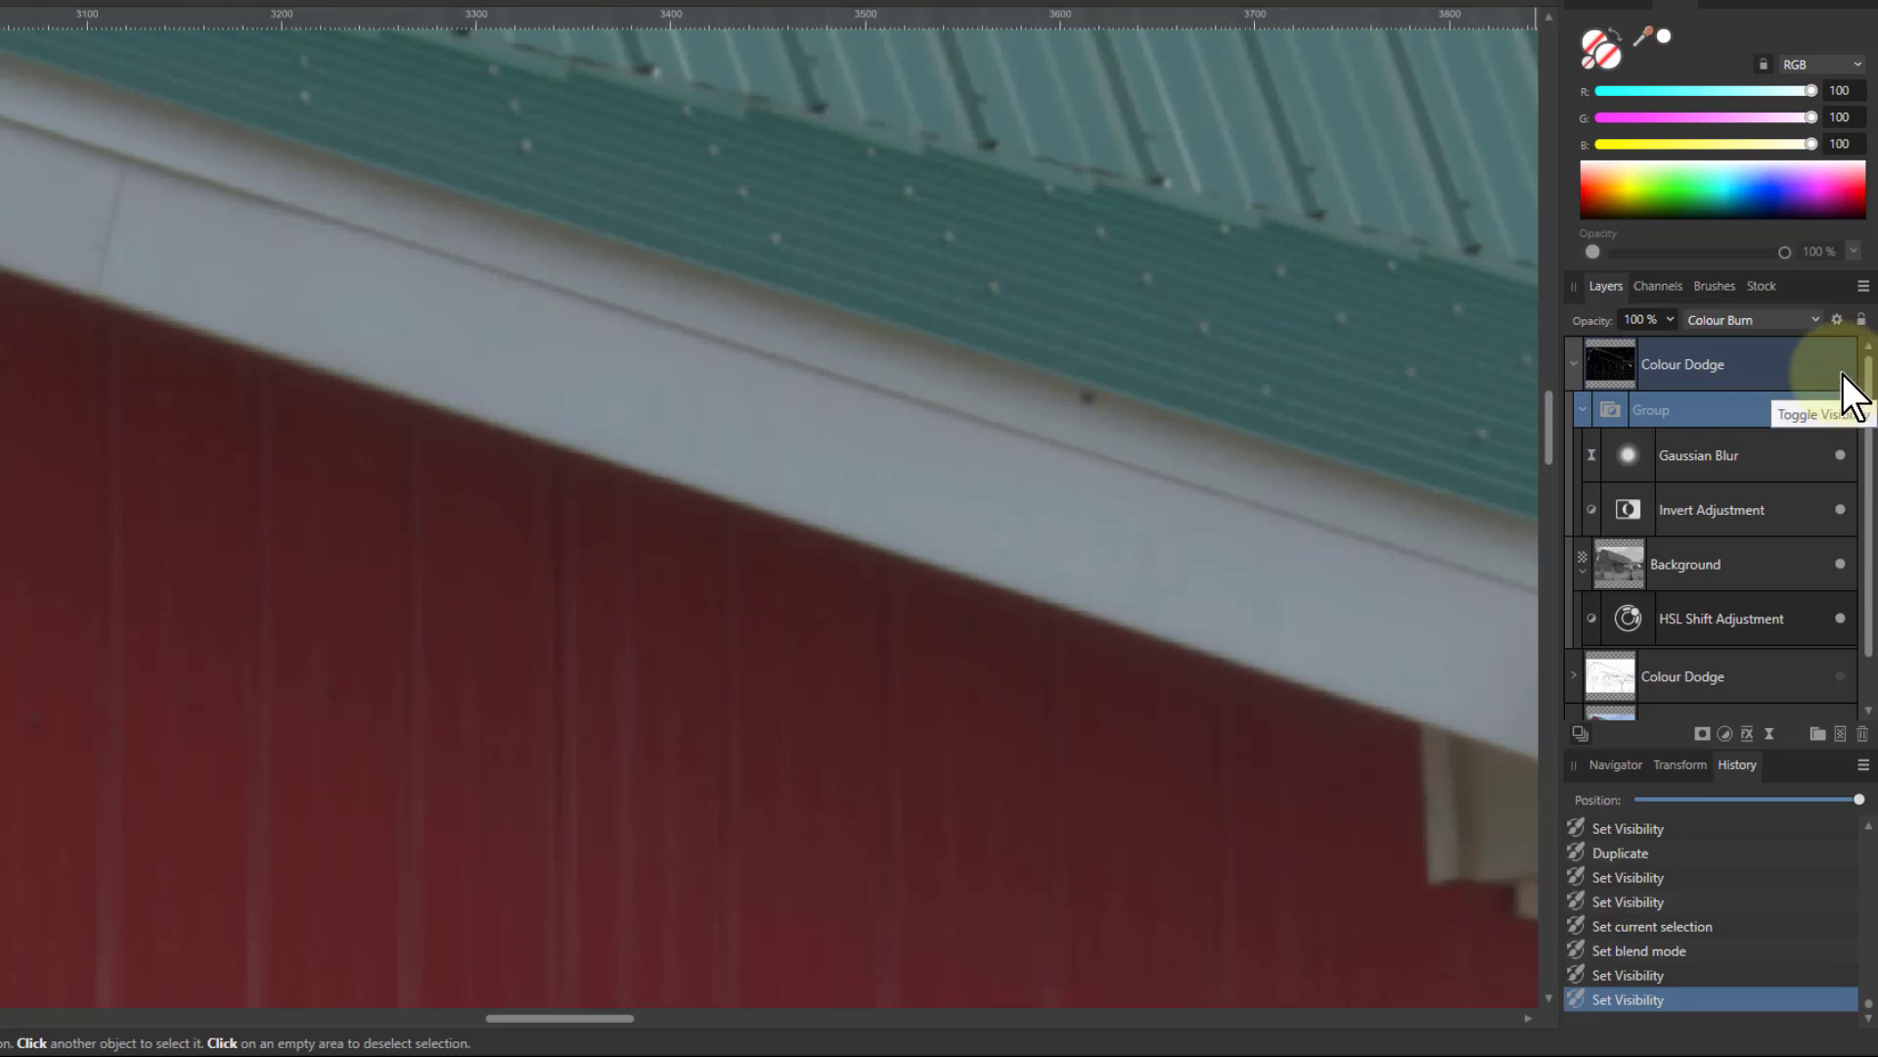
click(1844, 405)
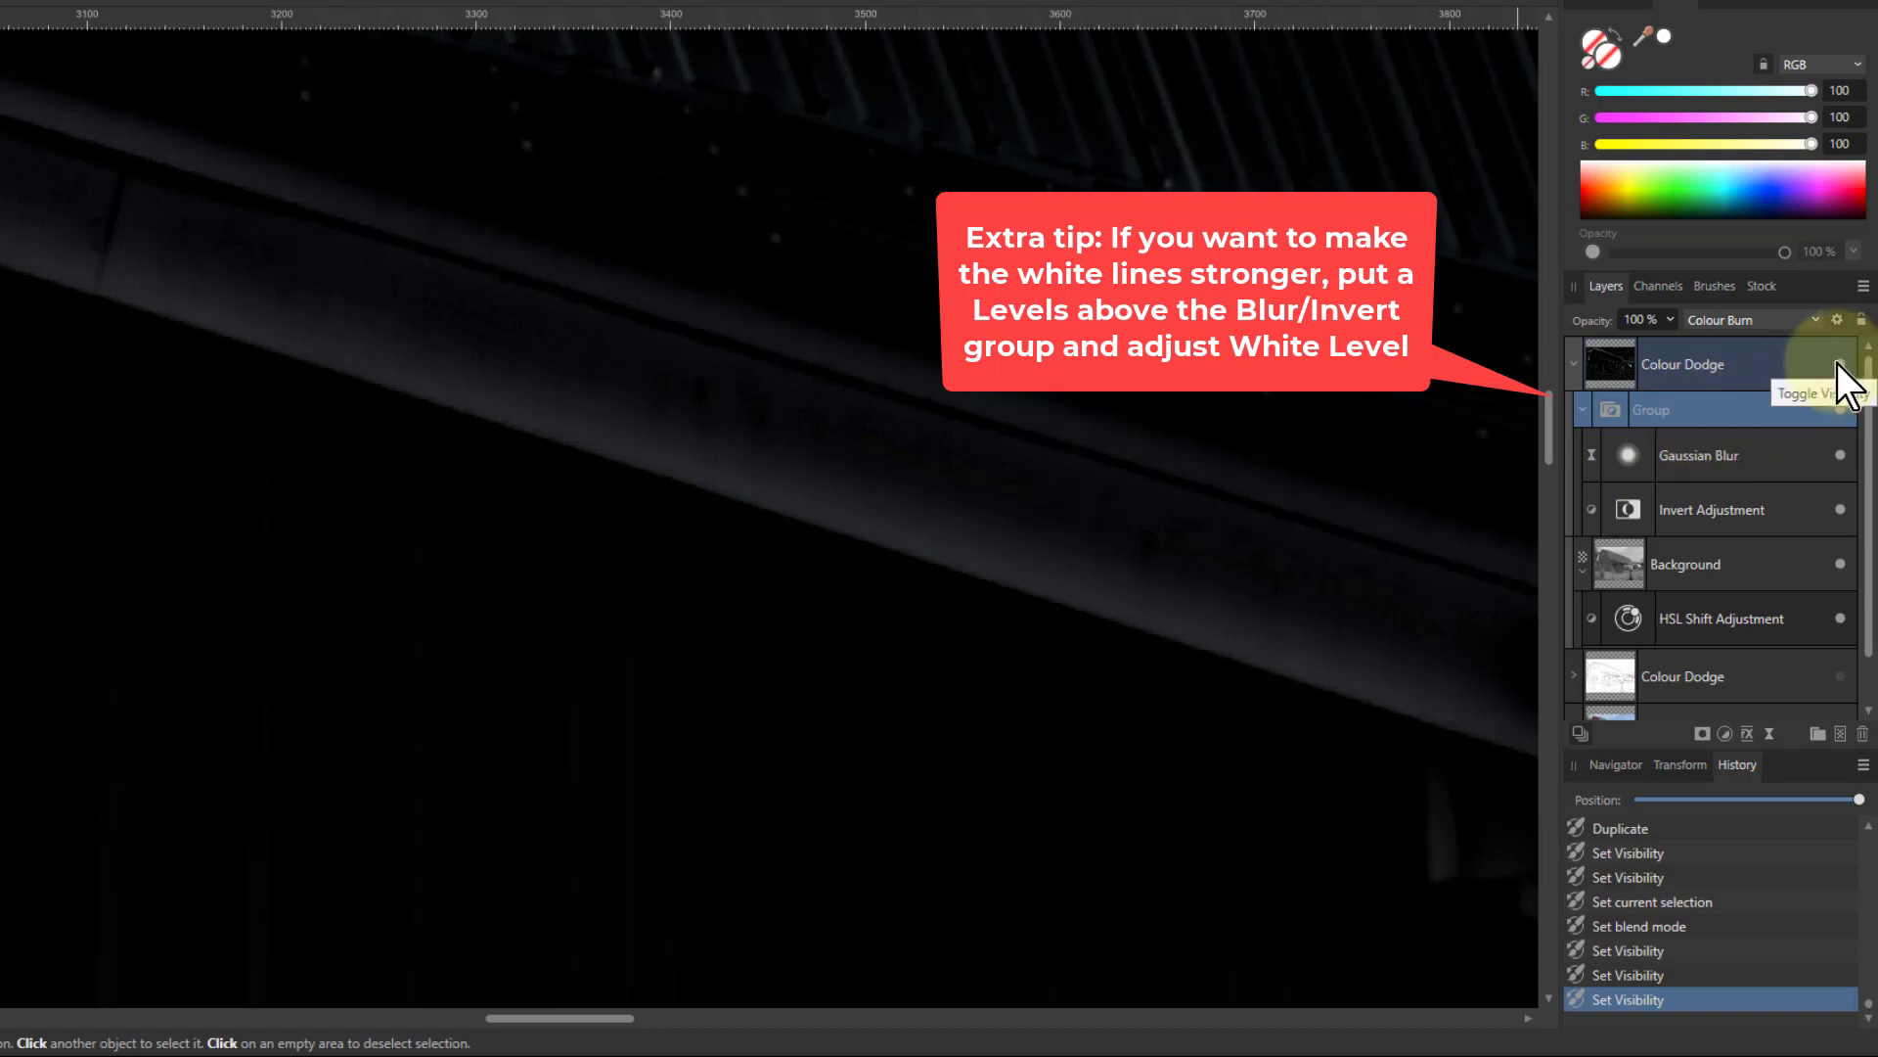
Step: Rename the top duplicate group to 'Colour Burn' and collapse it
click(1701, 362)
double_click(1706, 364)
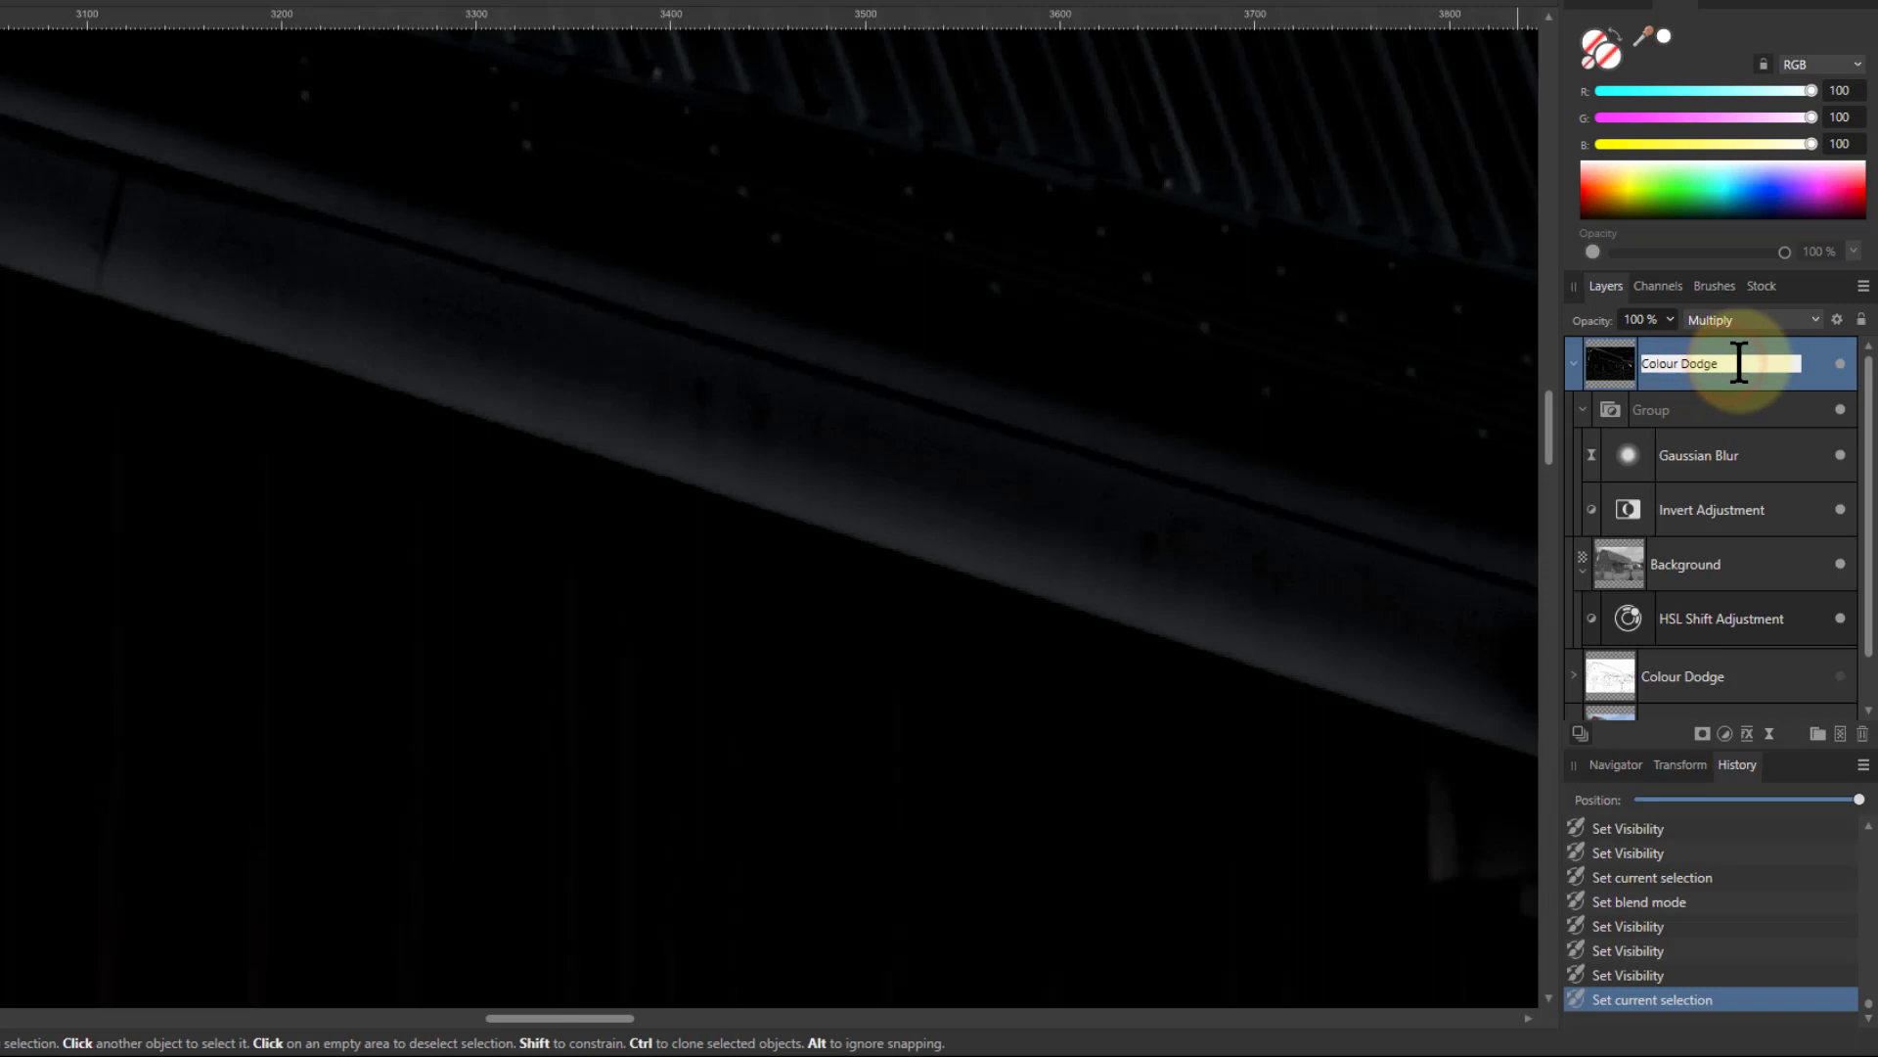
text(Burn)
key(Return)
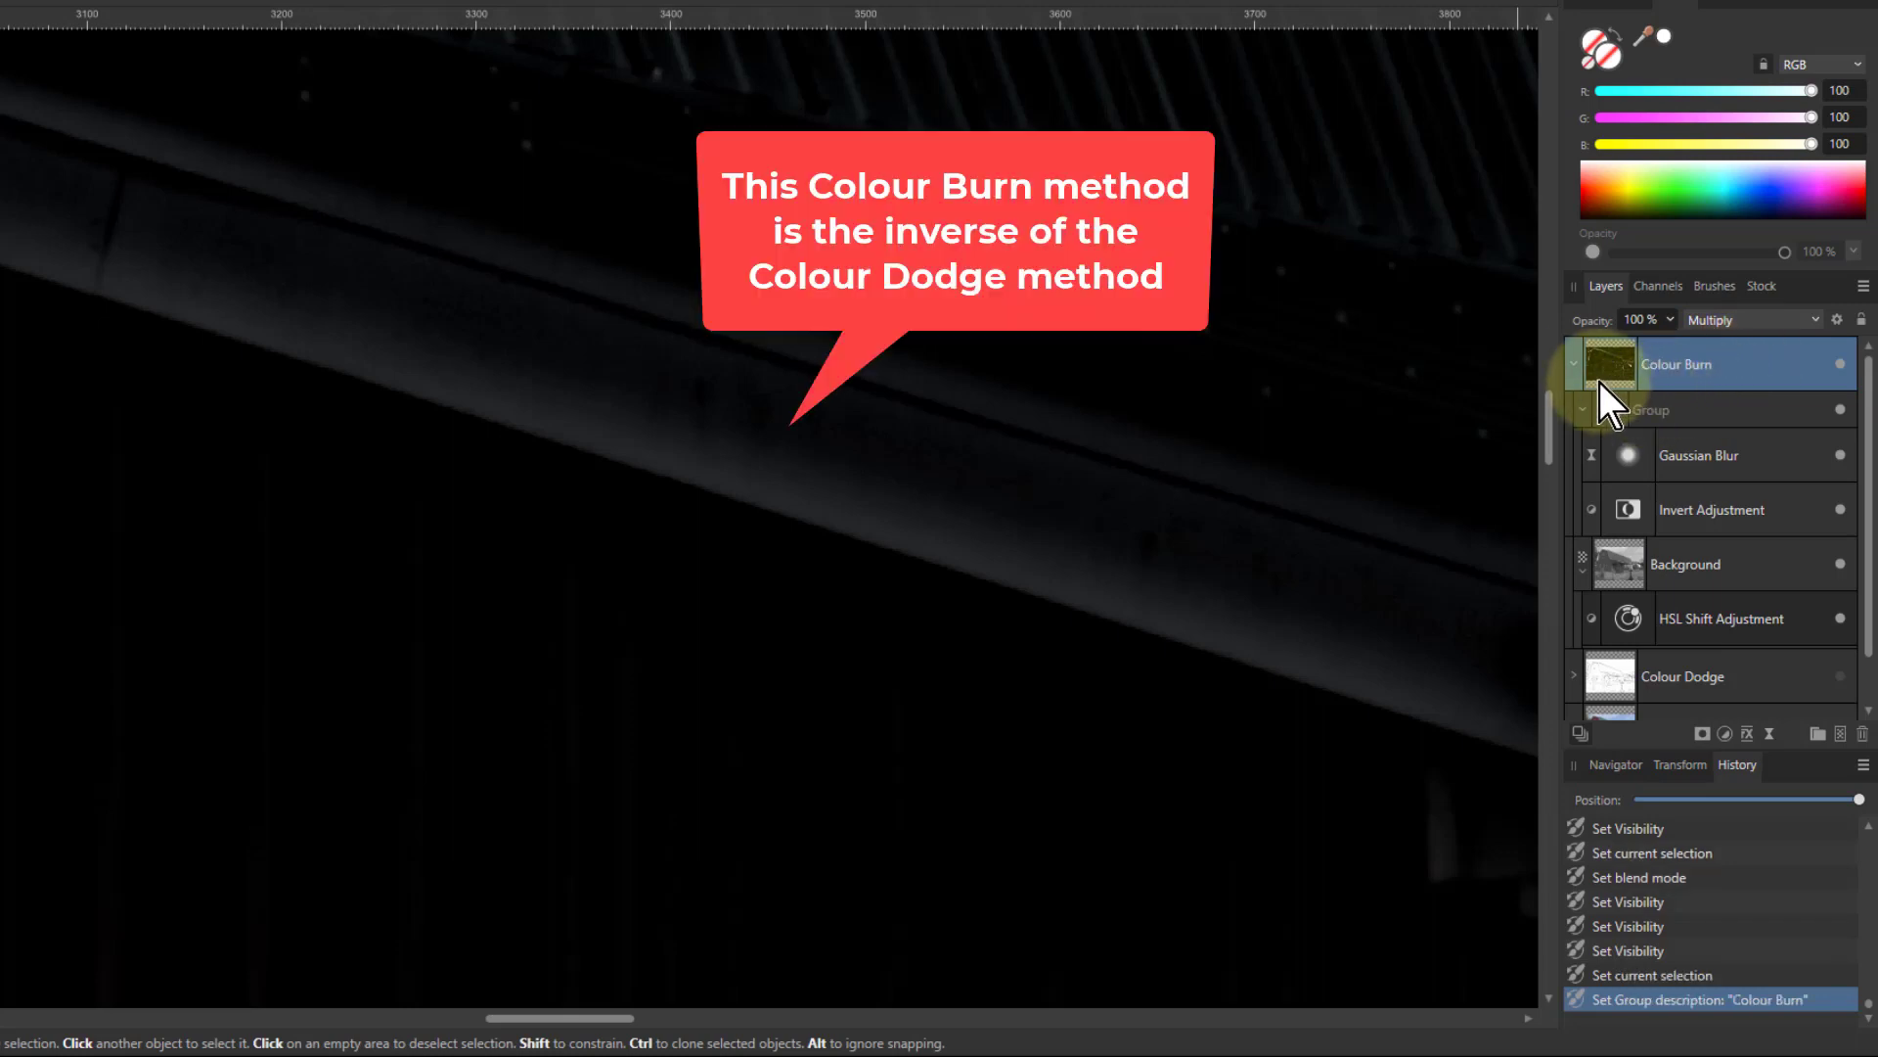
click(1575, 368)
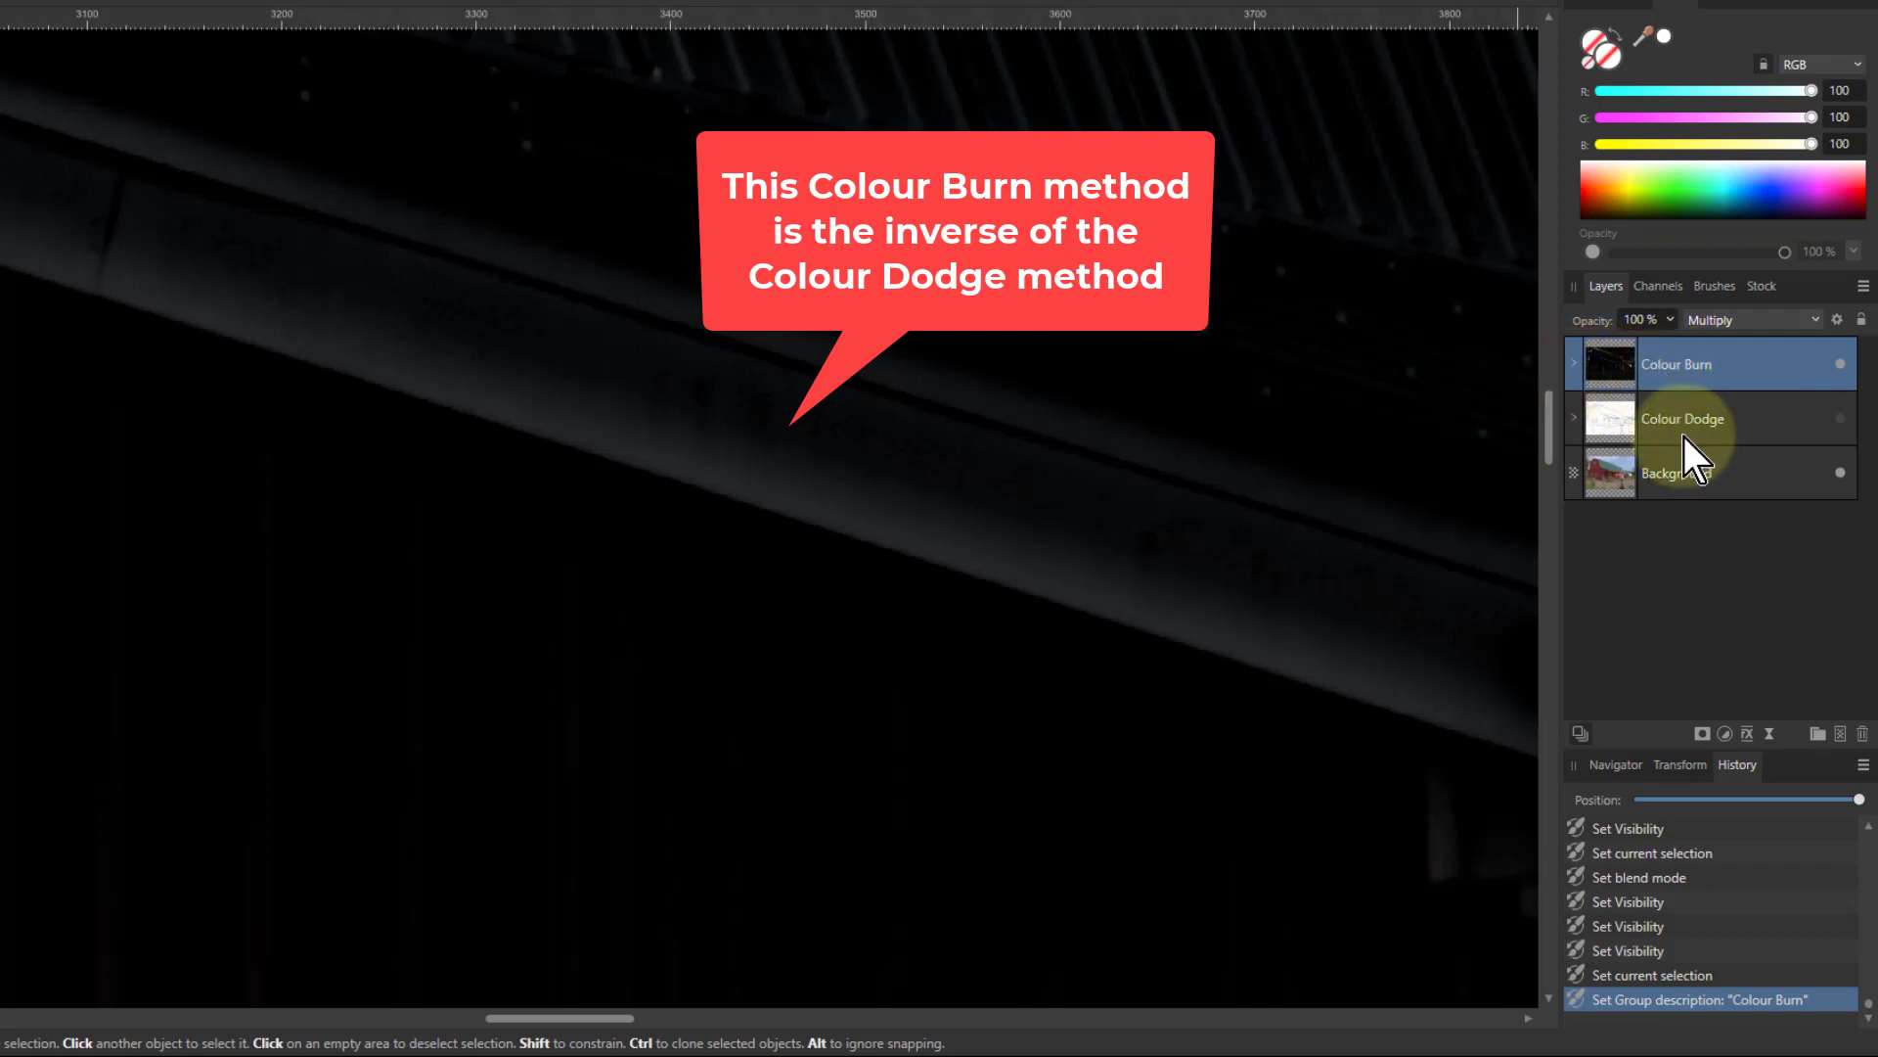
Step: Toggle the Colour Dodge and Colour Burn groups' visibility to compare results
click(1841, 422)
click(1840, 363)
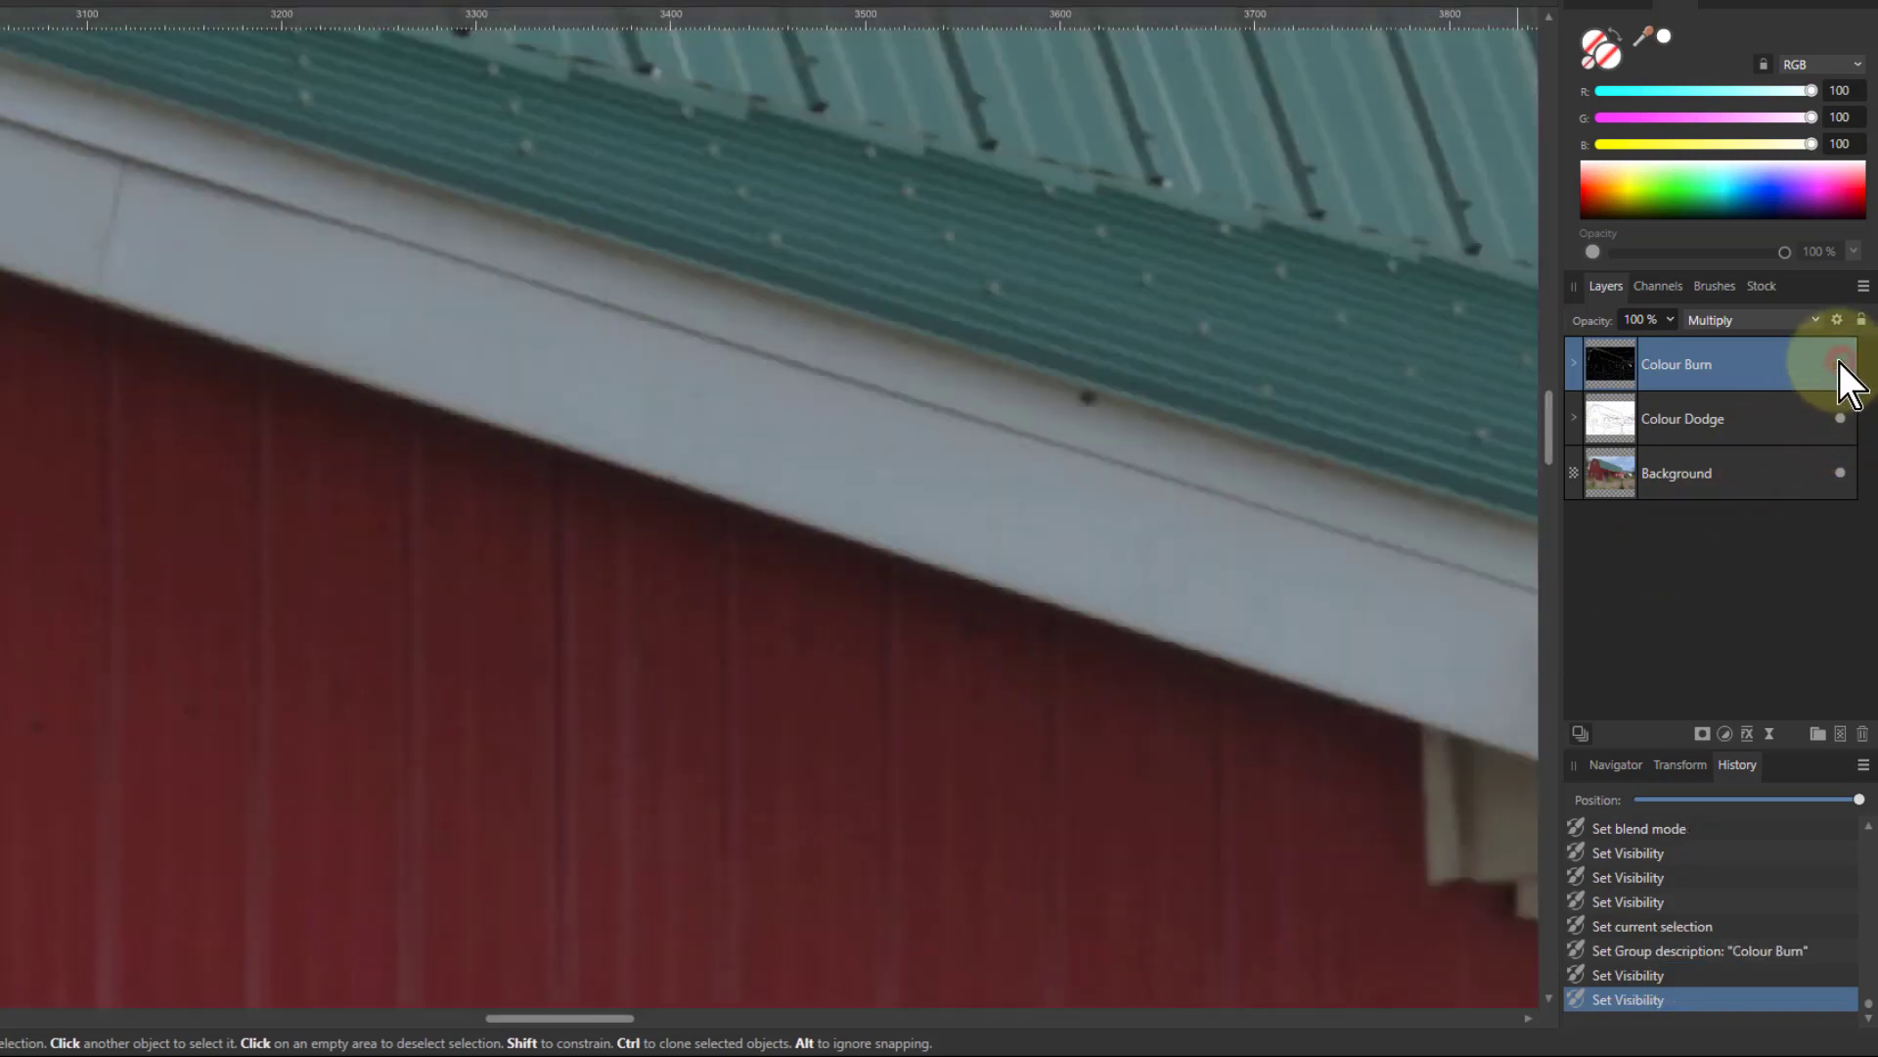
click(1841, 420)
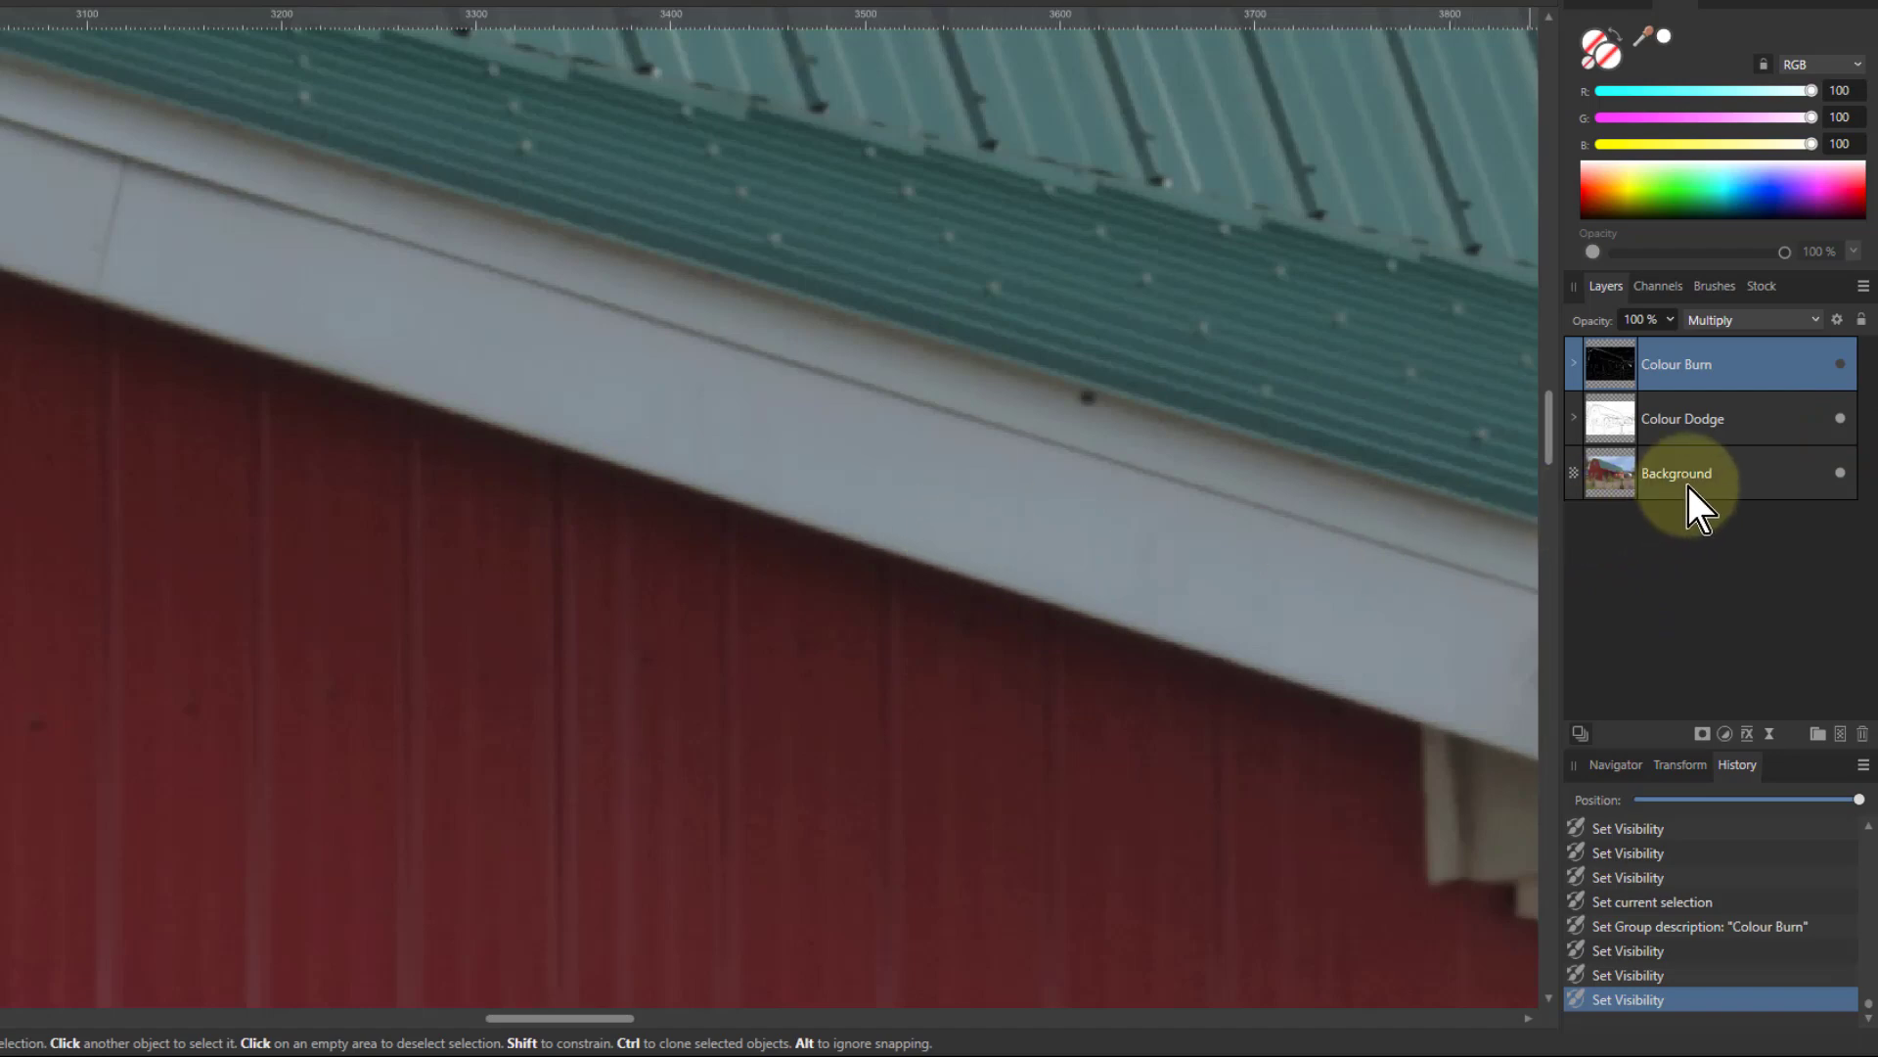
Step: Show the Colour Burn group and change its blend mode to Screen
click(1840, 364)
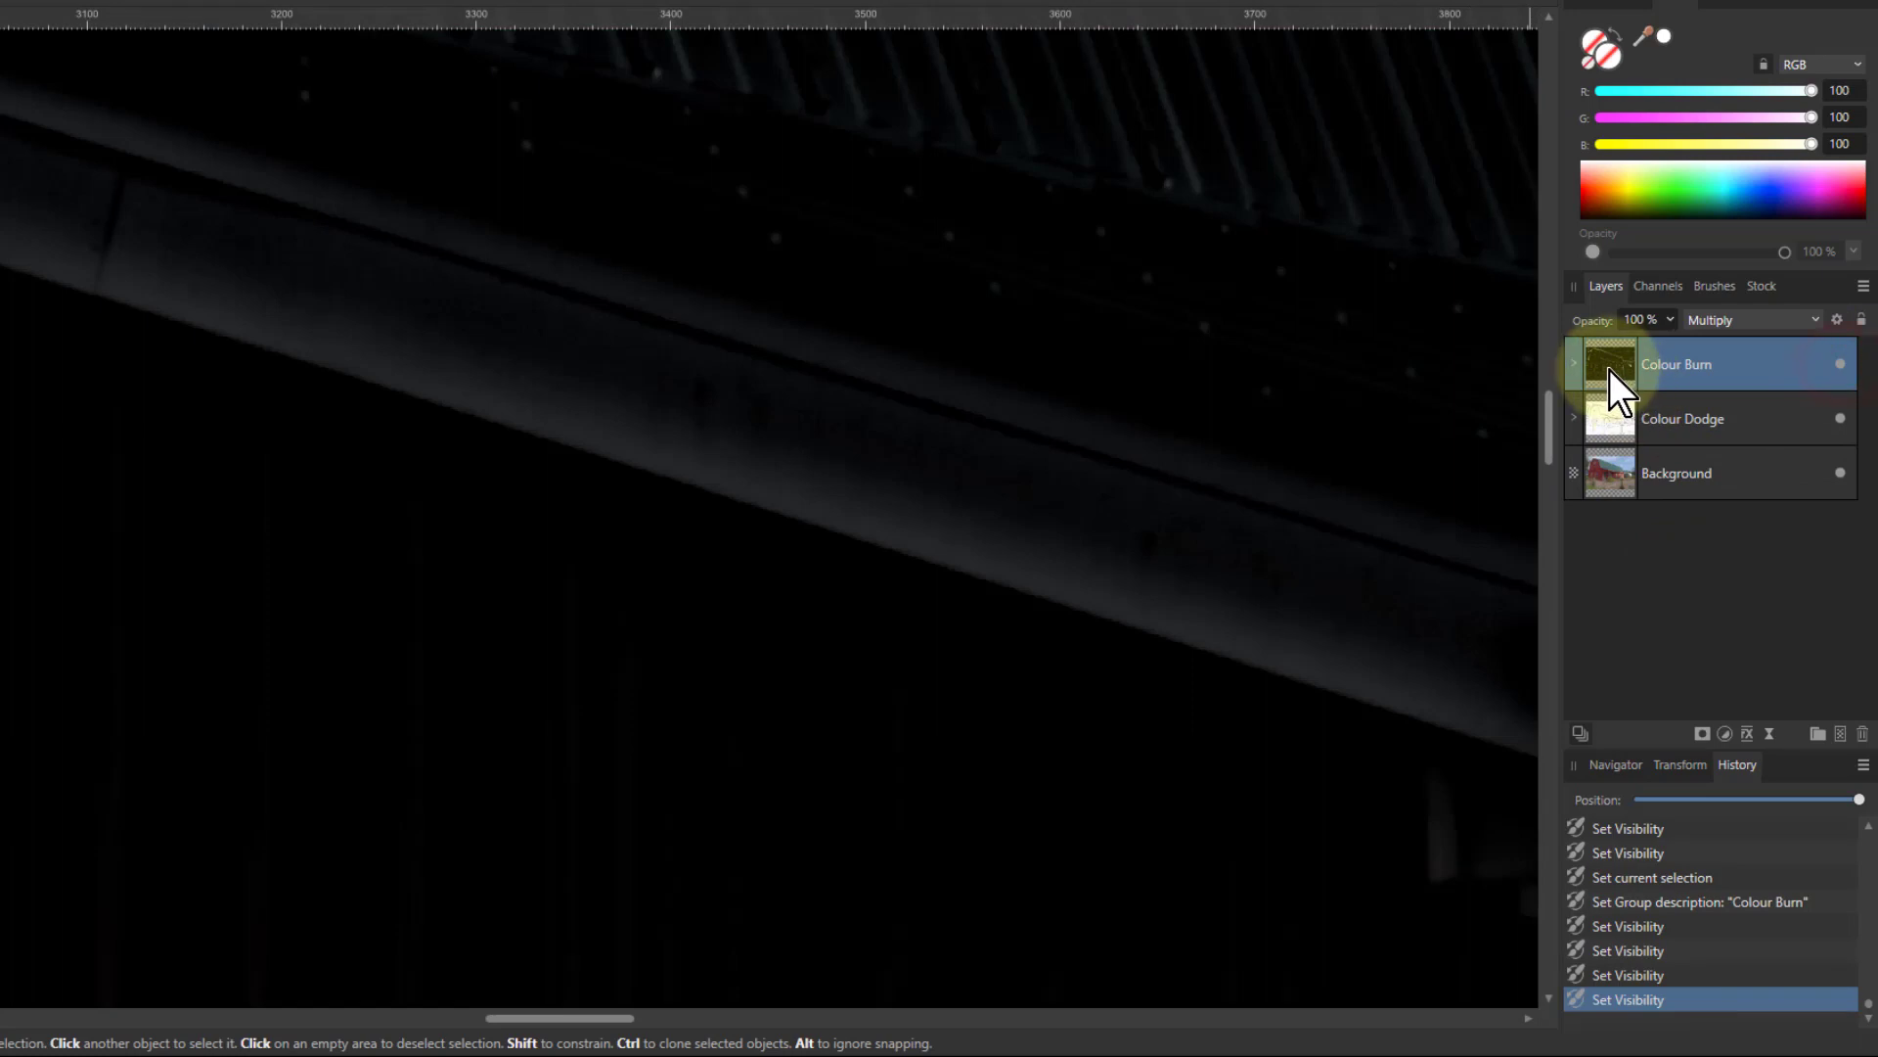
click(1727, 318)
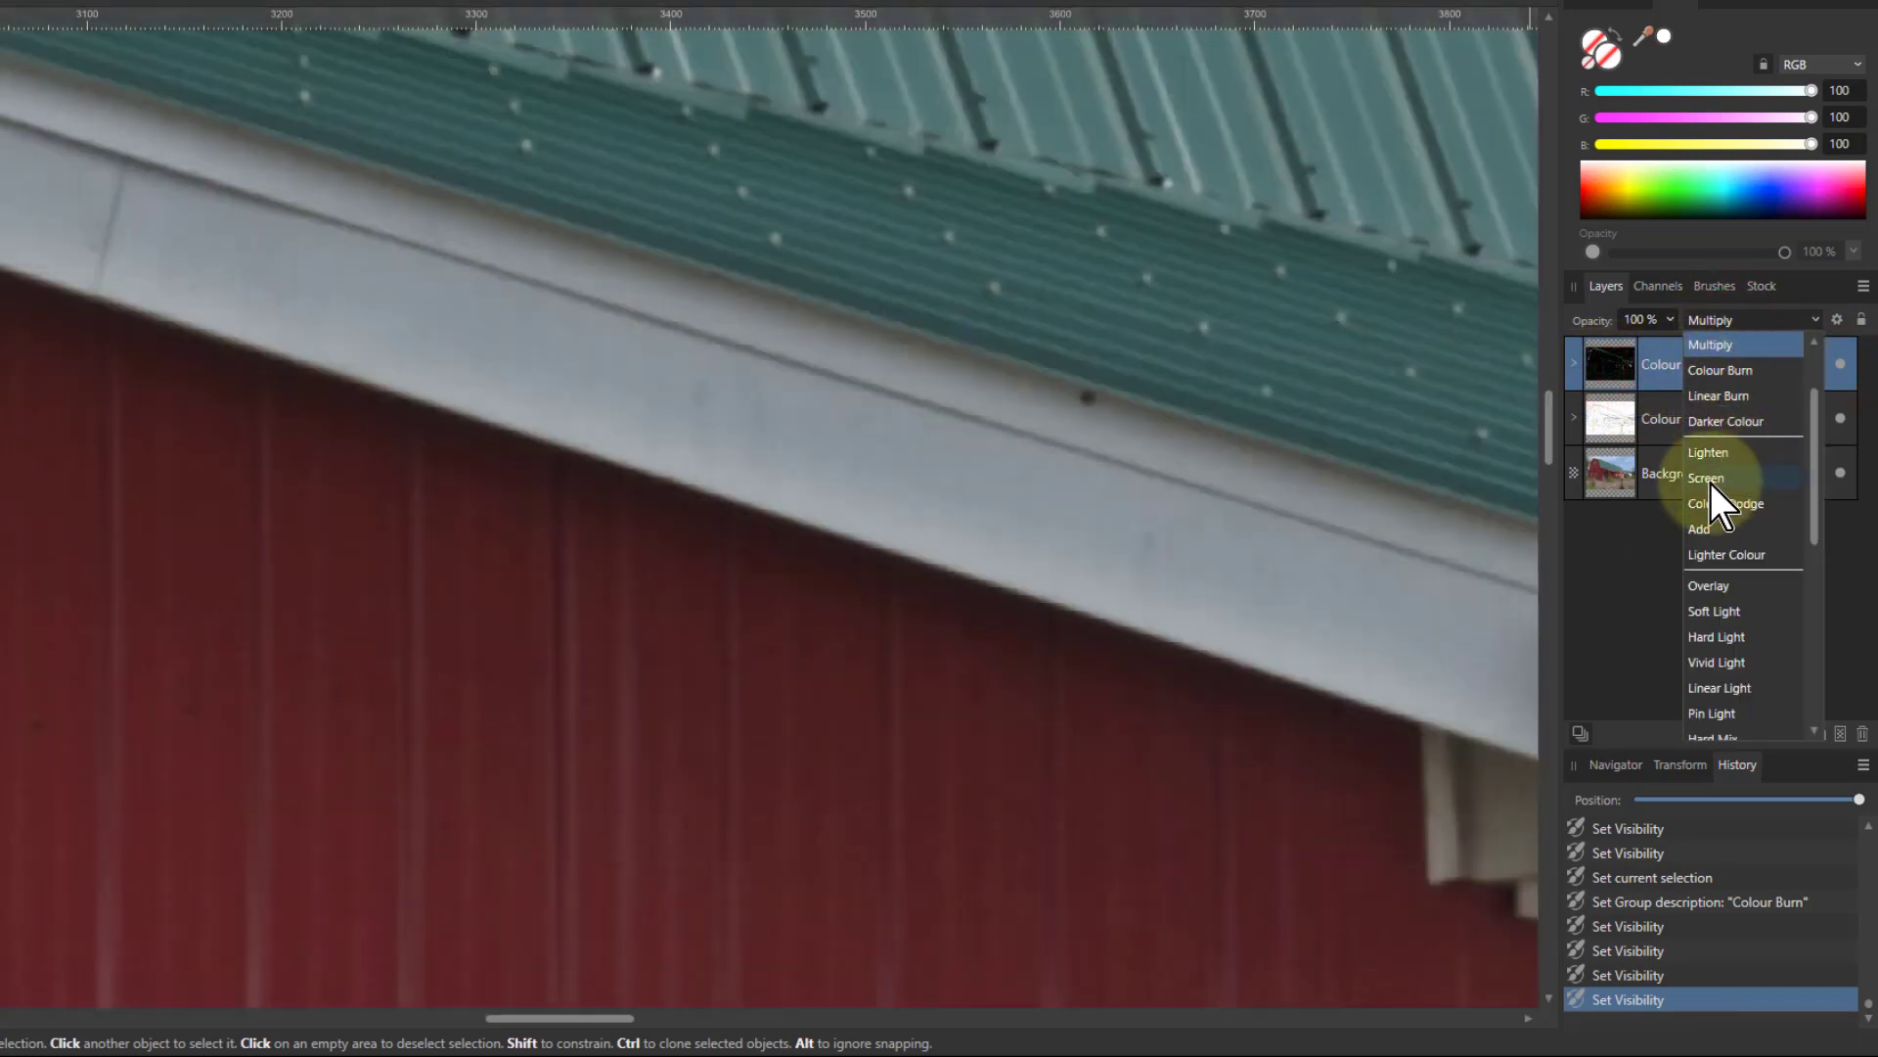
click(1710, 479)
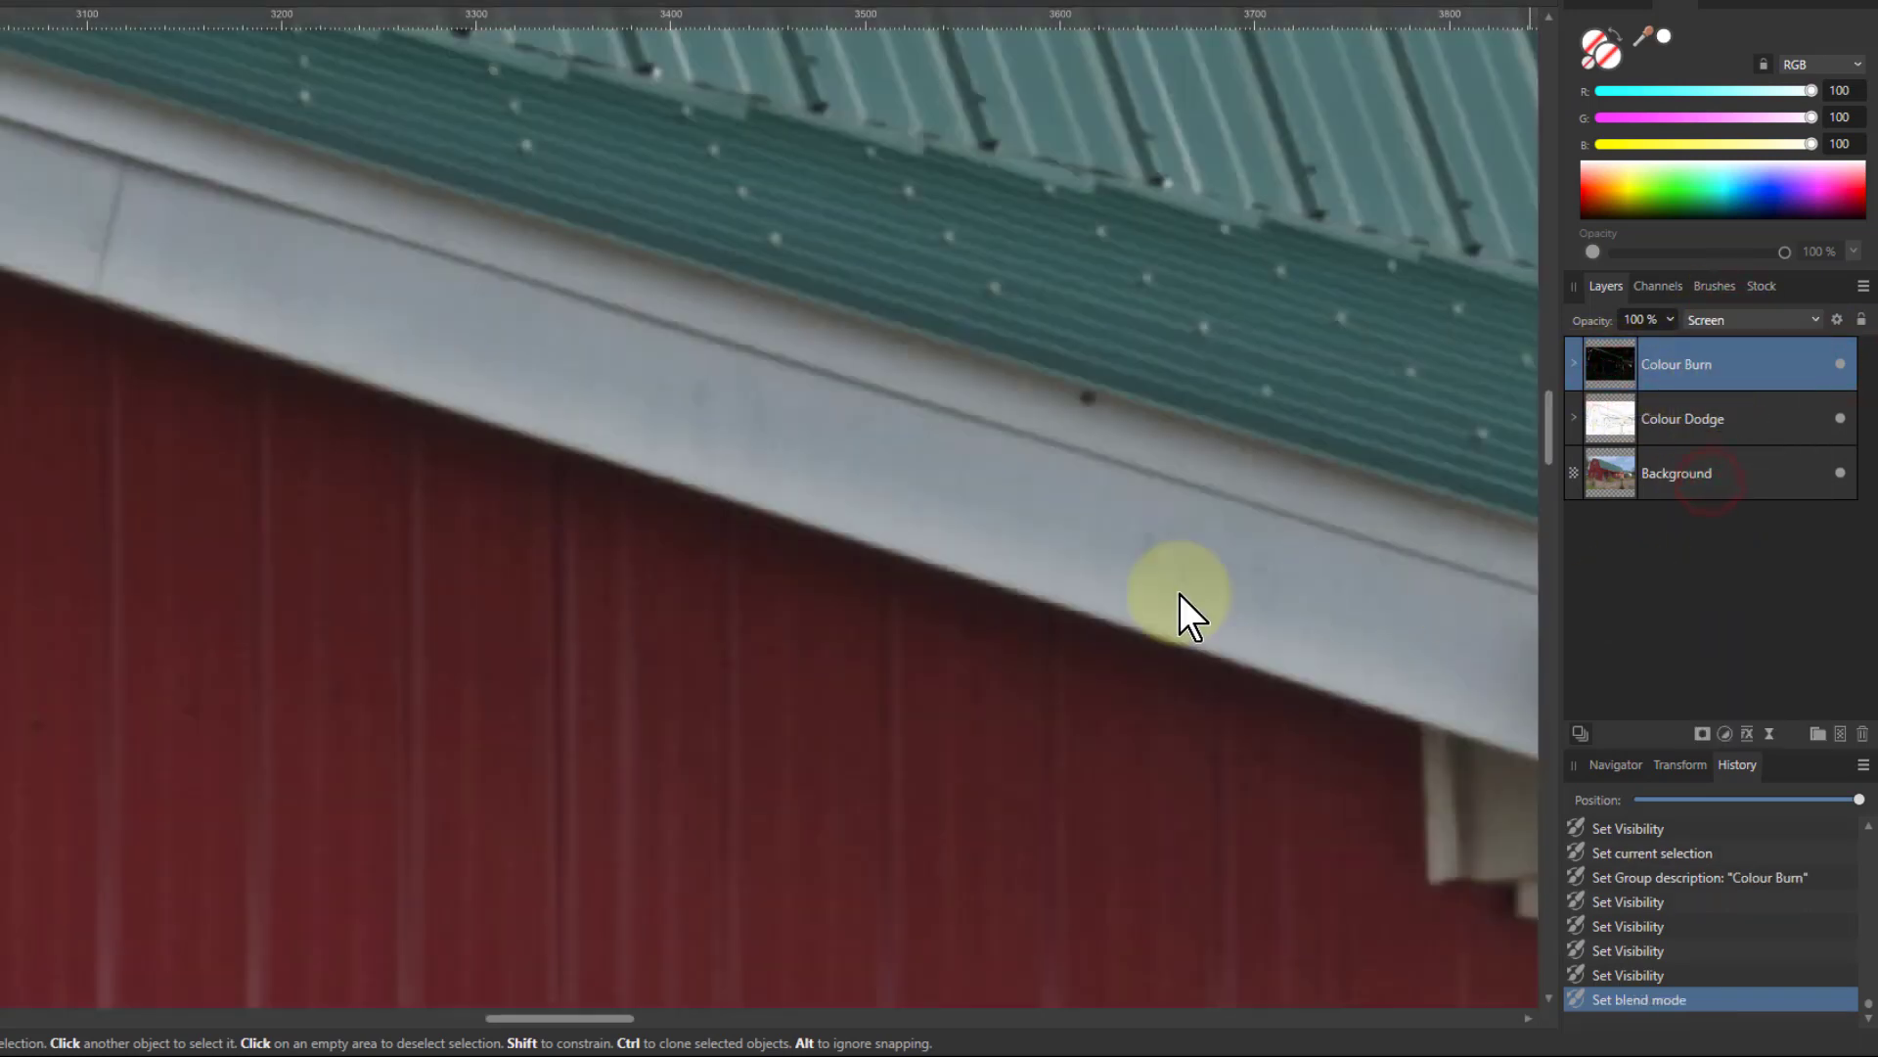
Step: Compare the Colour Burn and Colour Dodge groups on and off, then fit the photo in view
click(1841, 365)
click(1841, 364)
click(1841, 365)
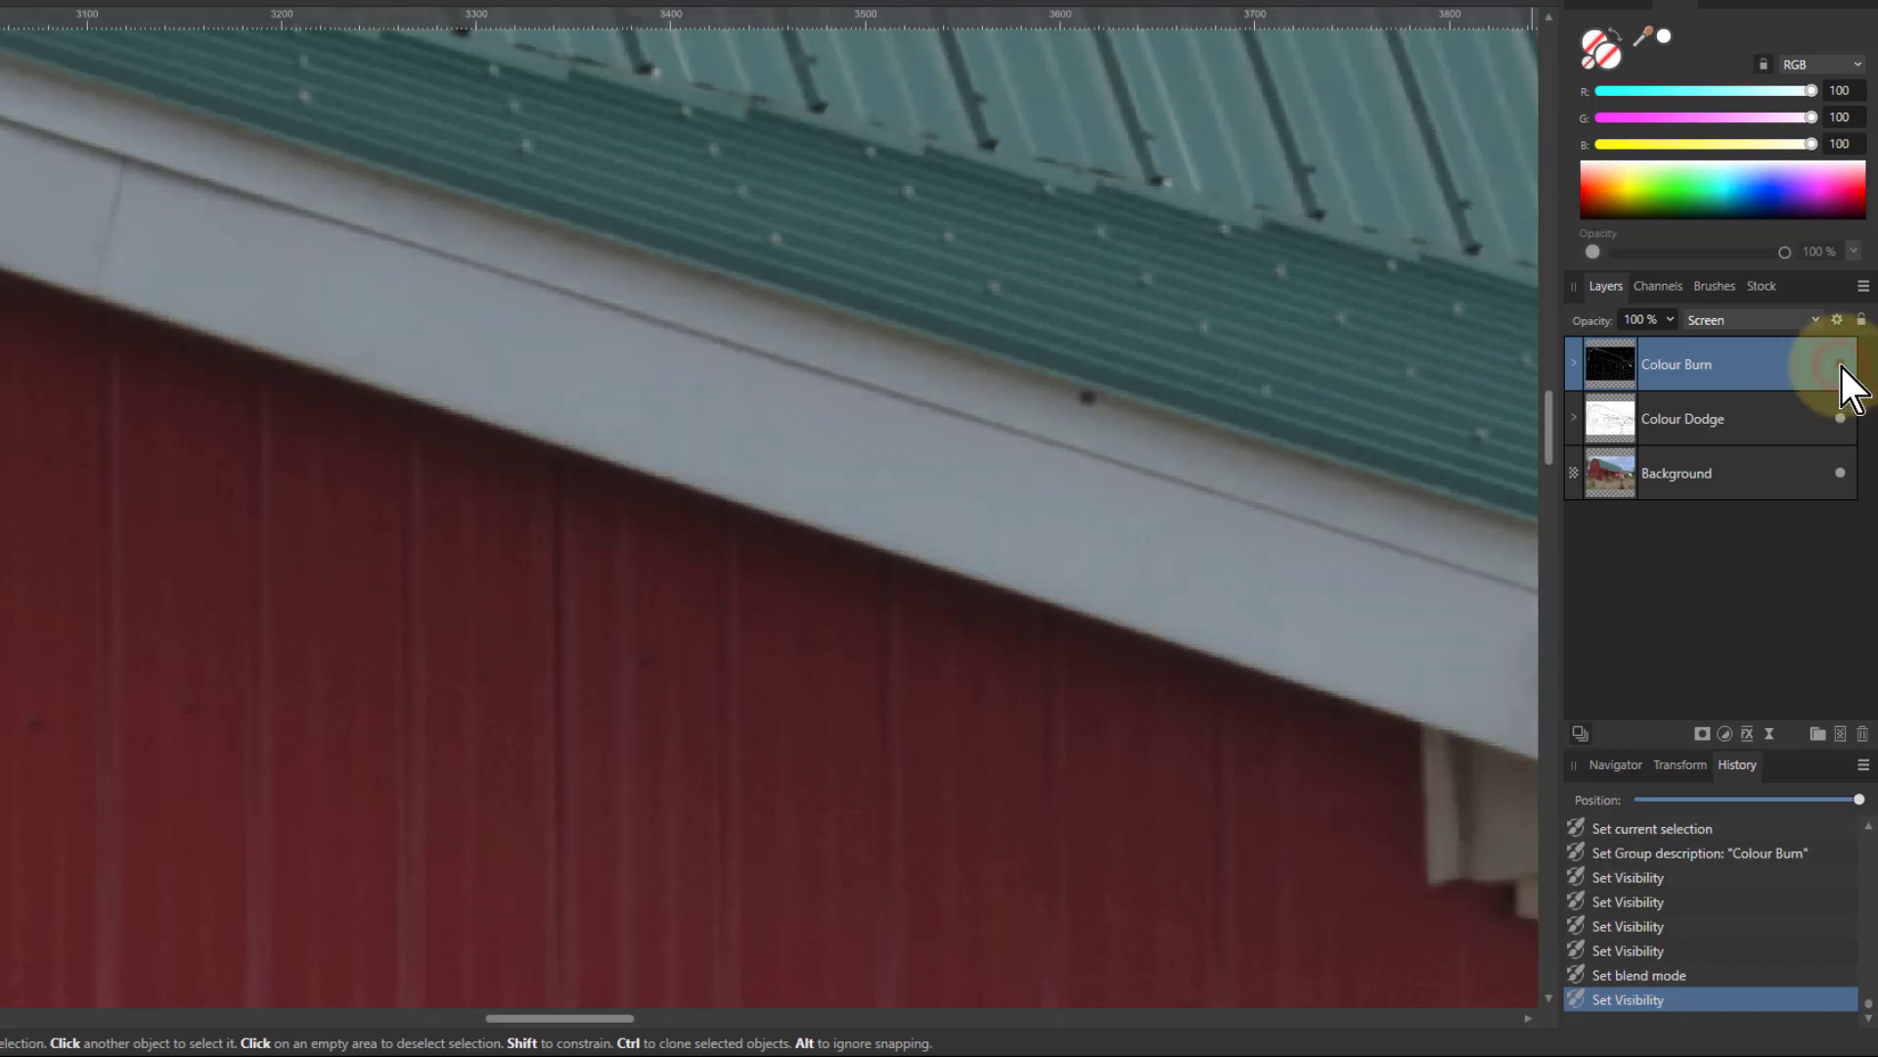
click(1842, 365)
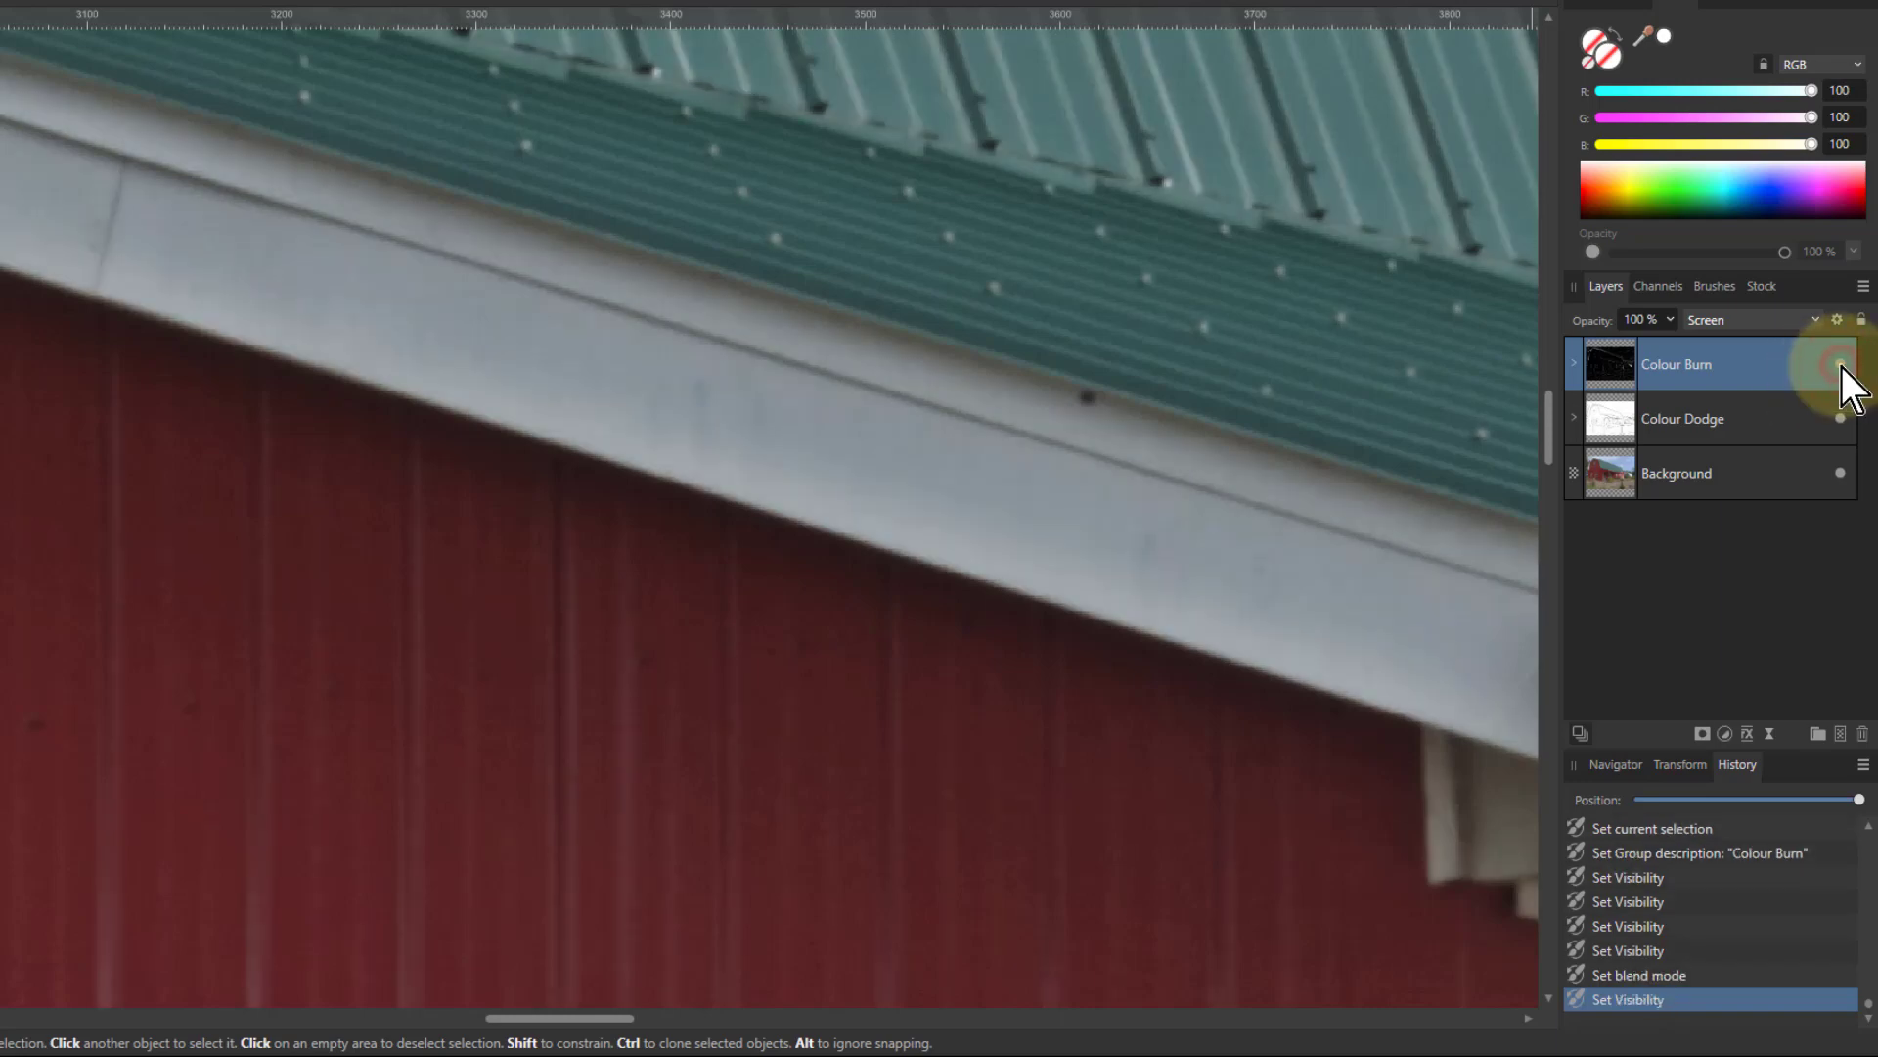
click(1839, 419)
click(1839, 419)
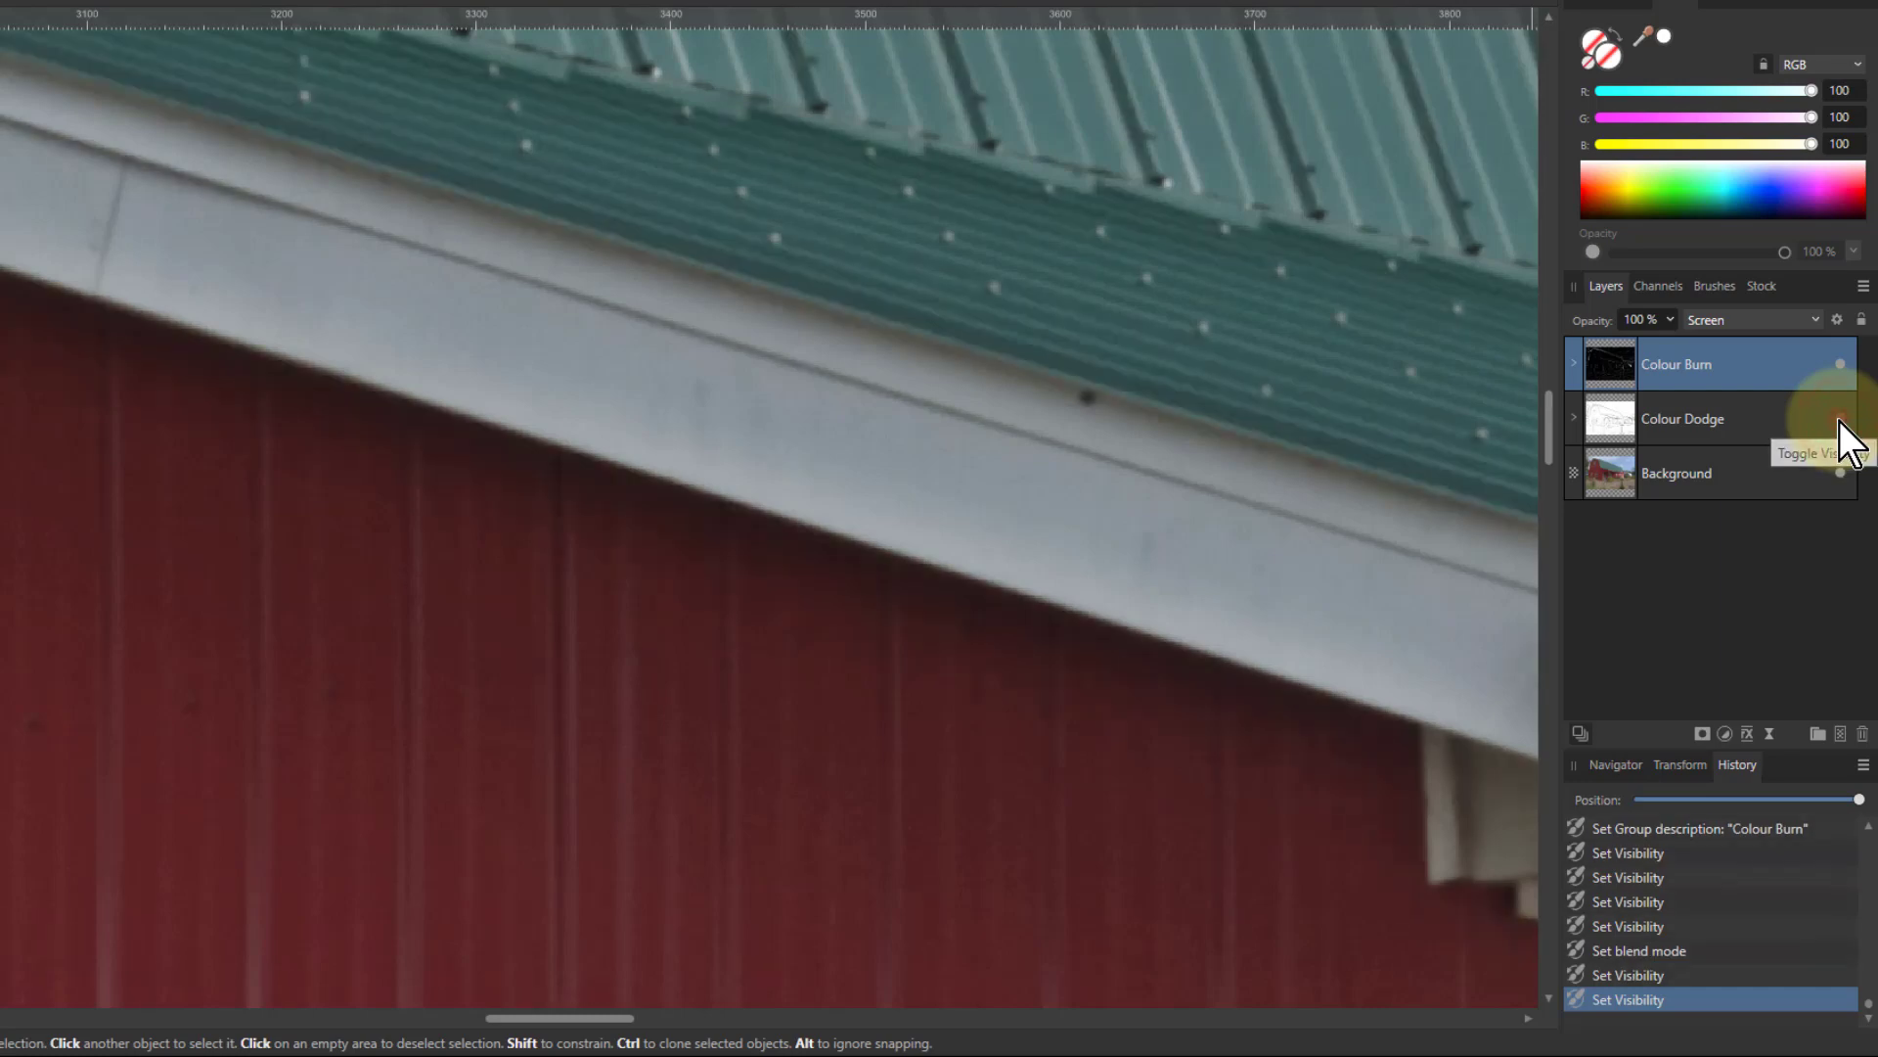
click(1839, 421)
click(1839, 421)
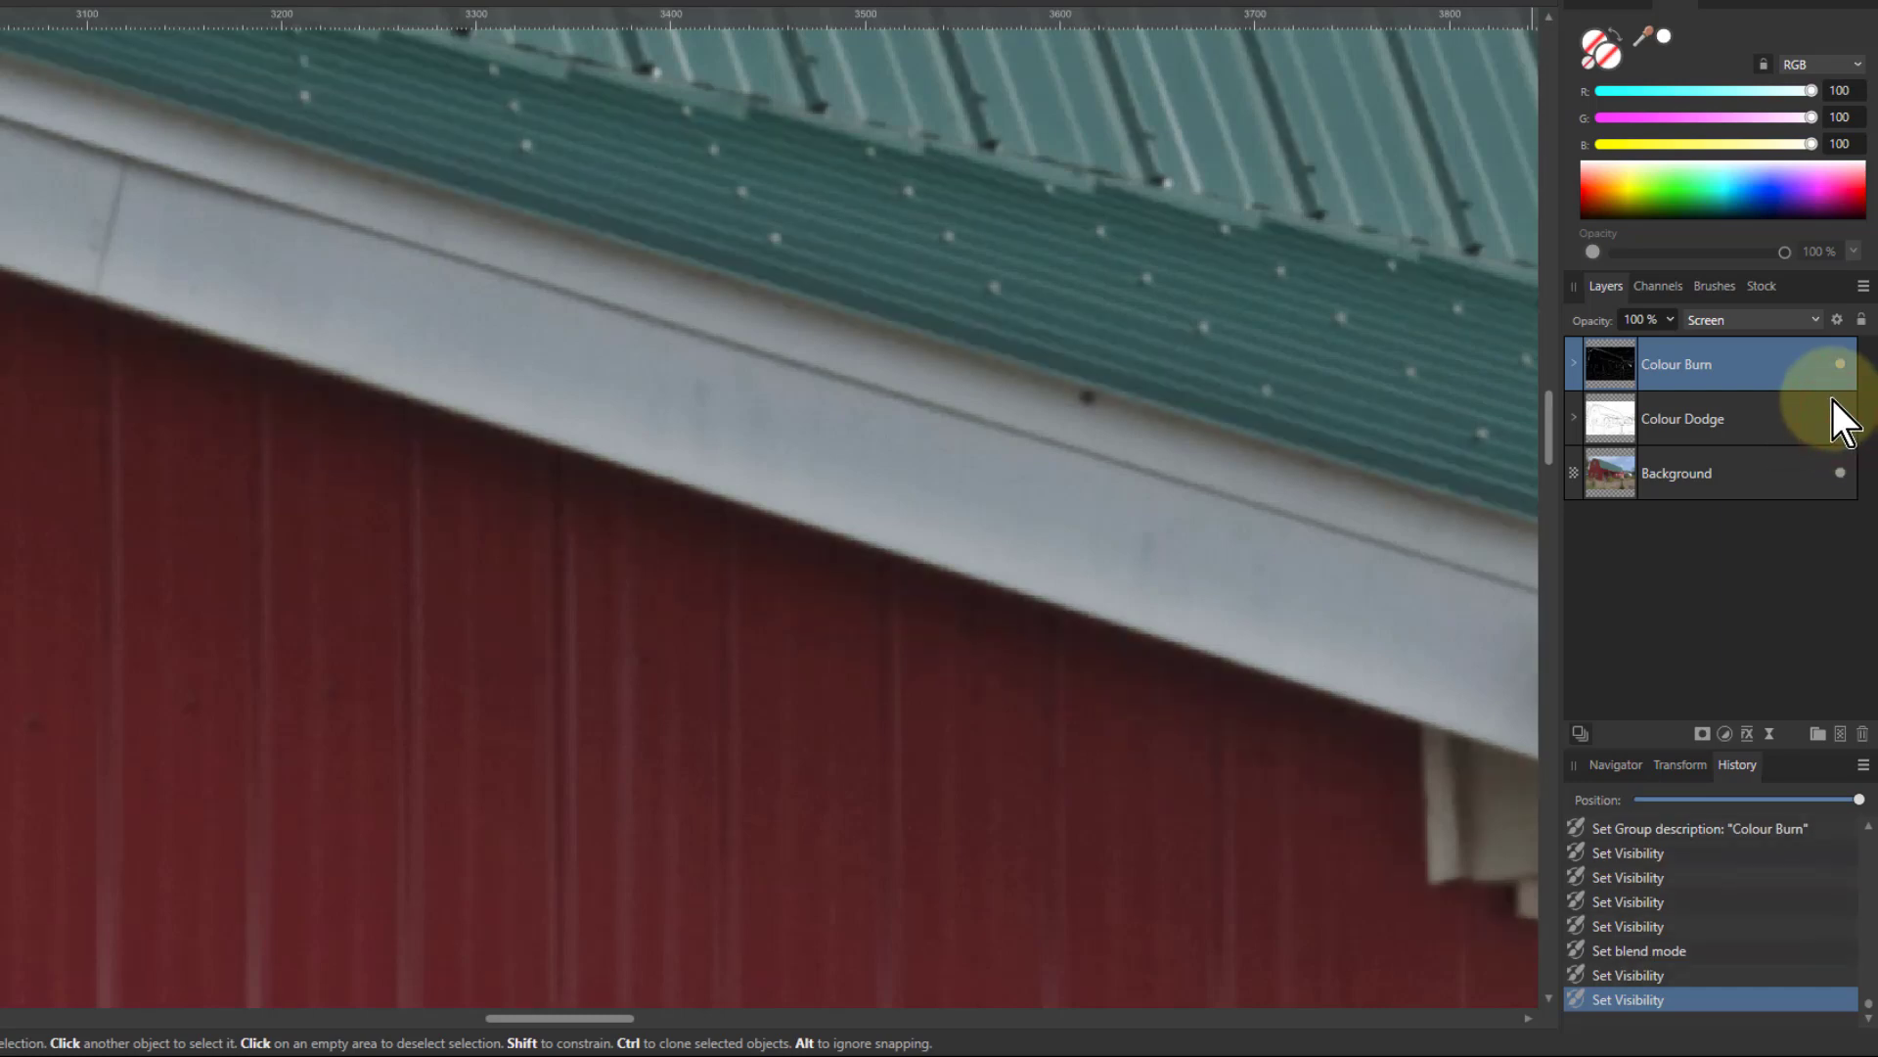
key(ctrl+0)
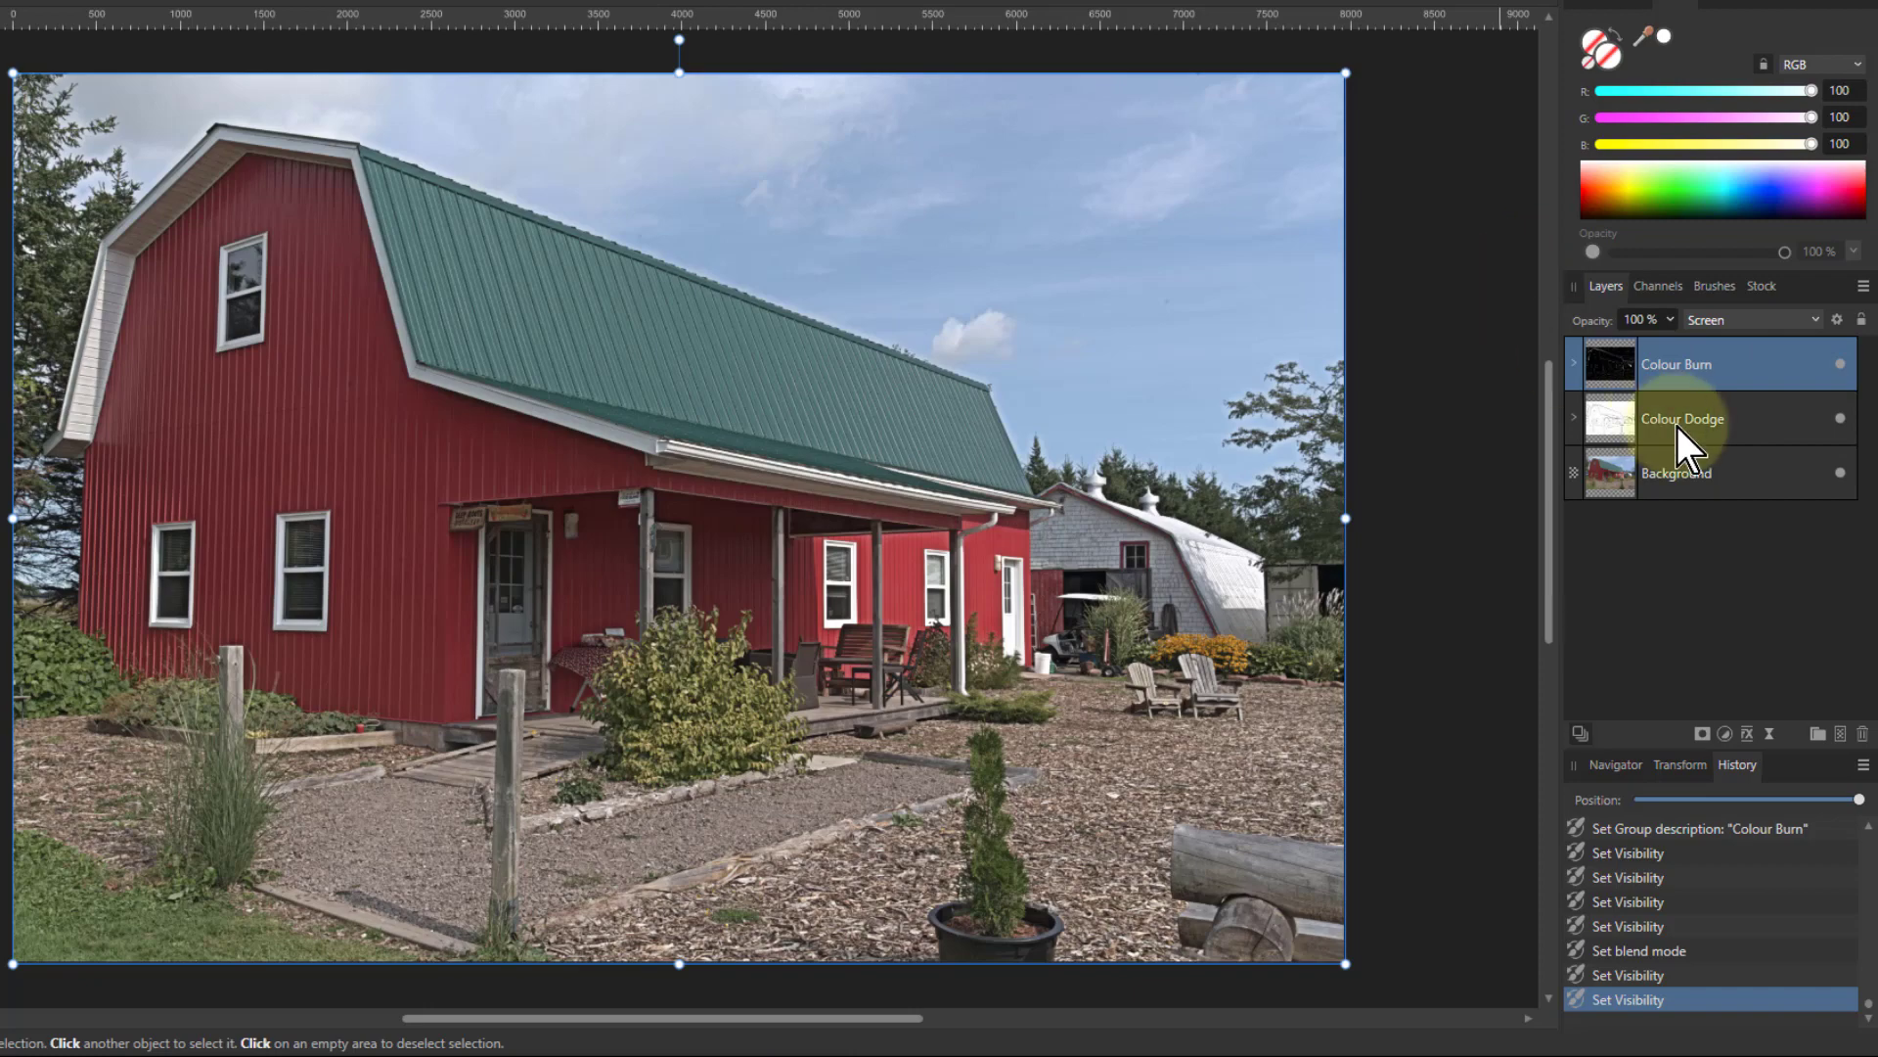
shift+click(1769, 425)
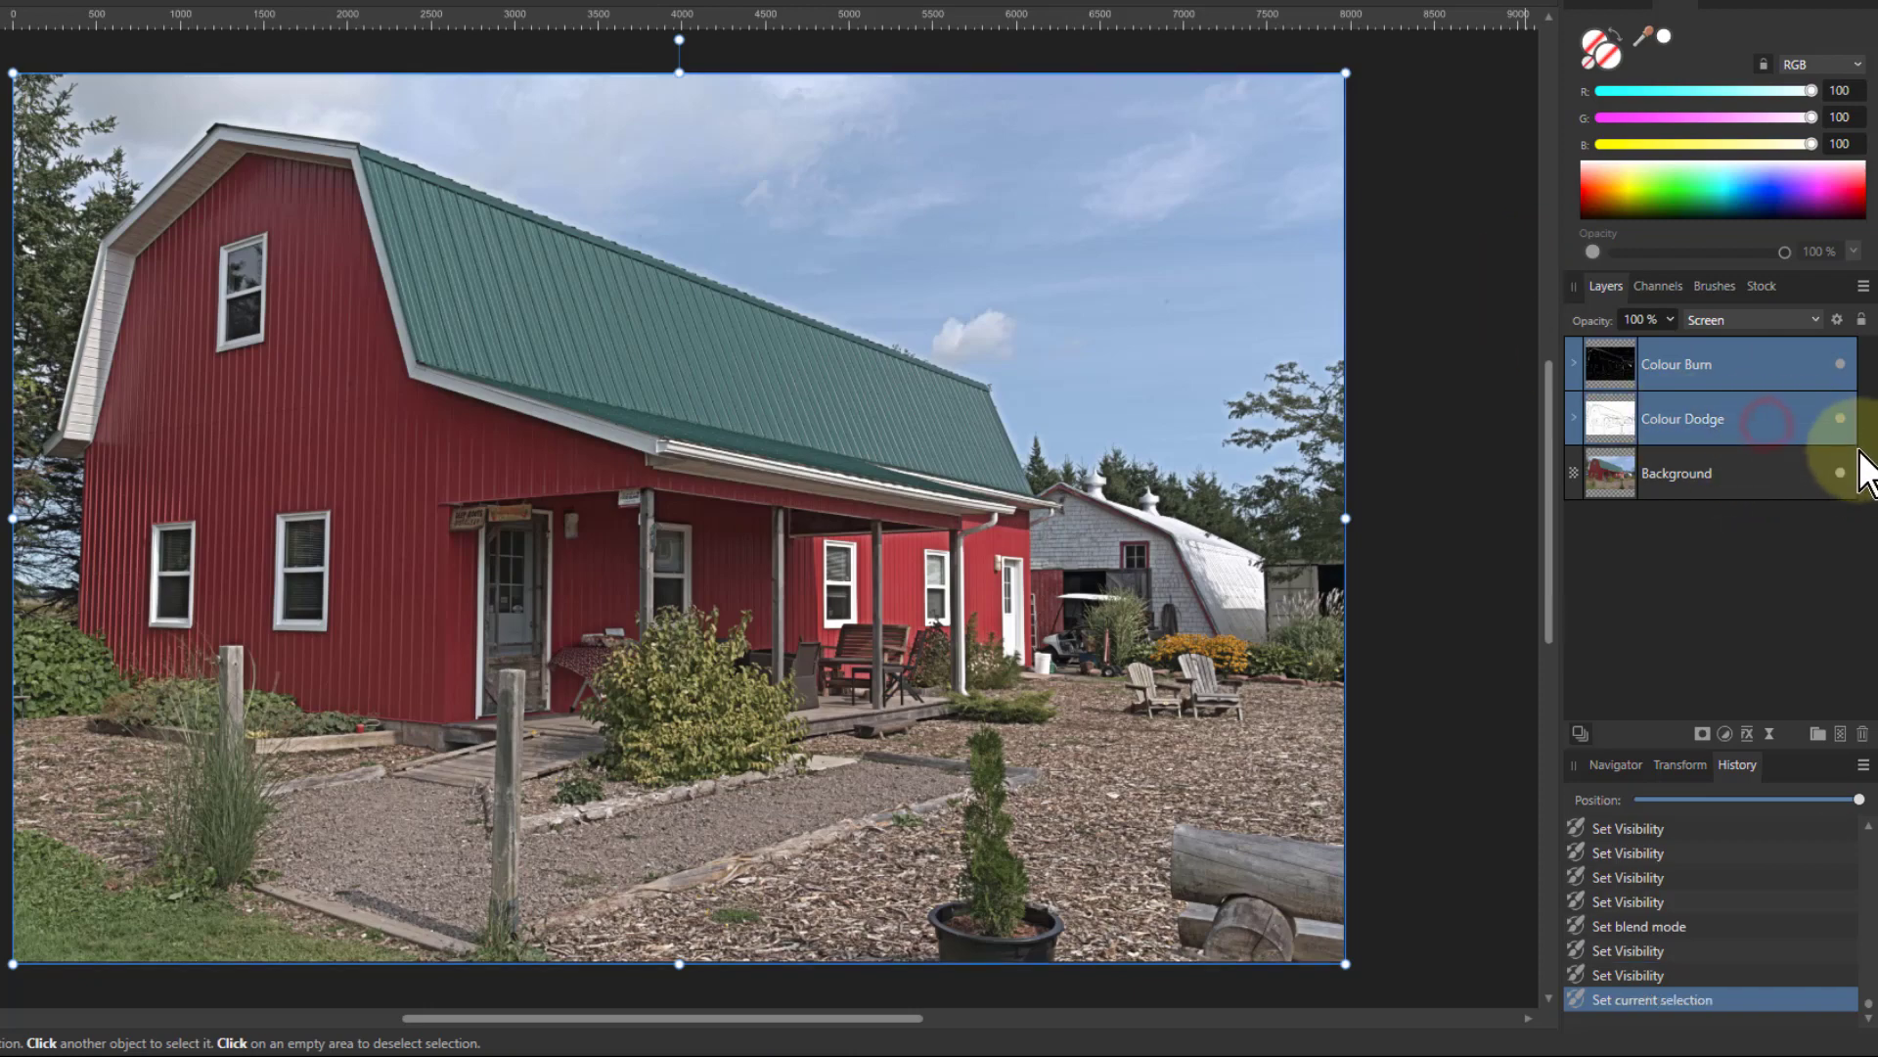
click(1837, 367)
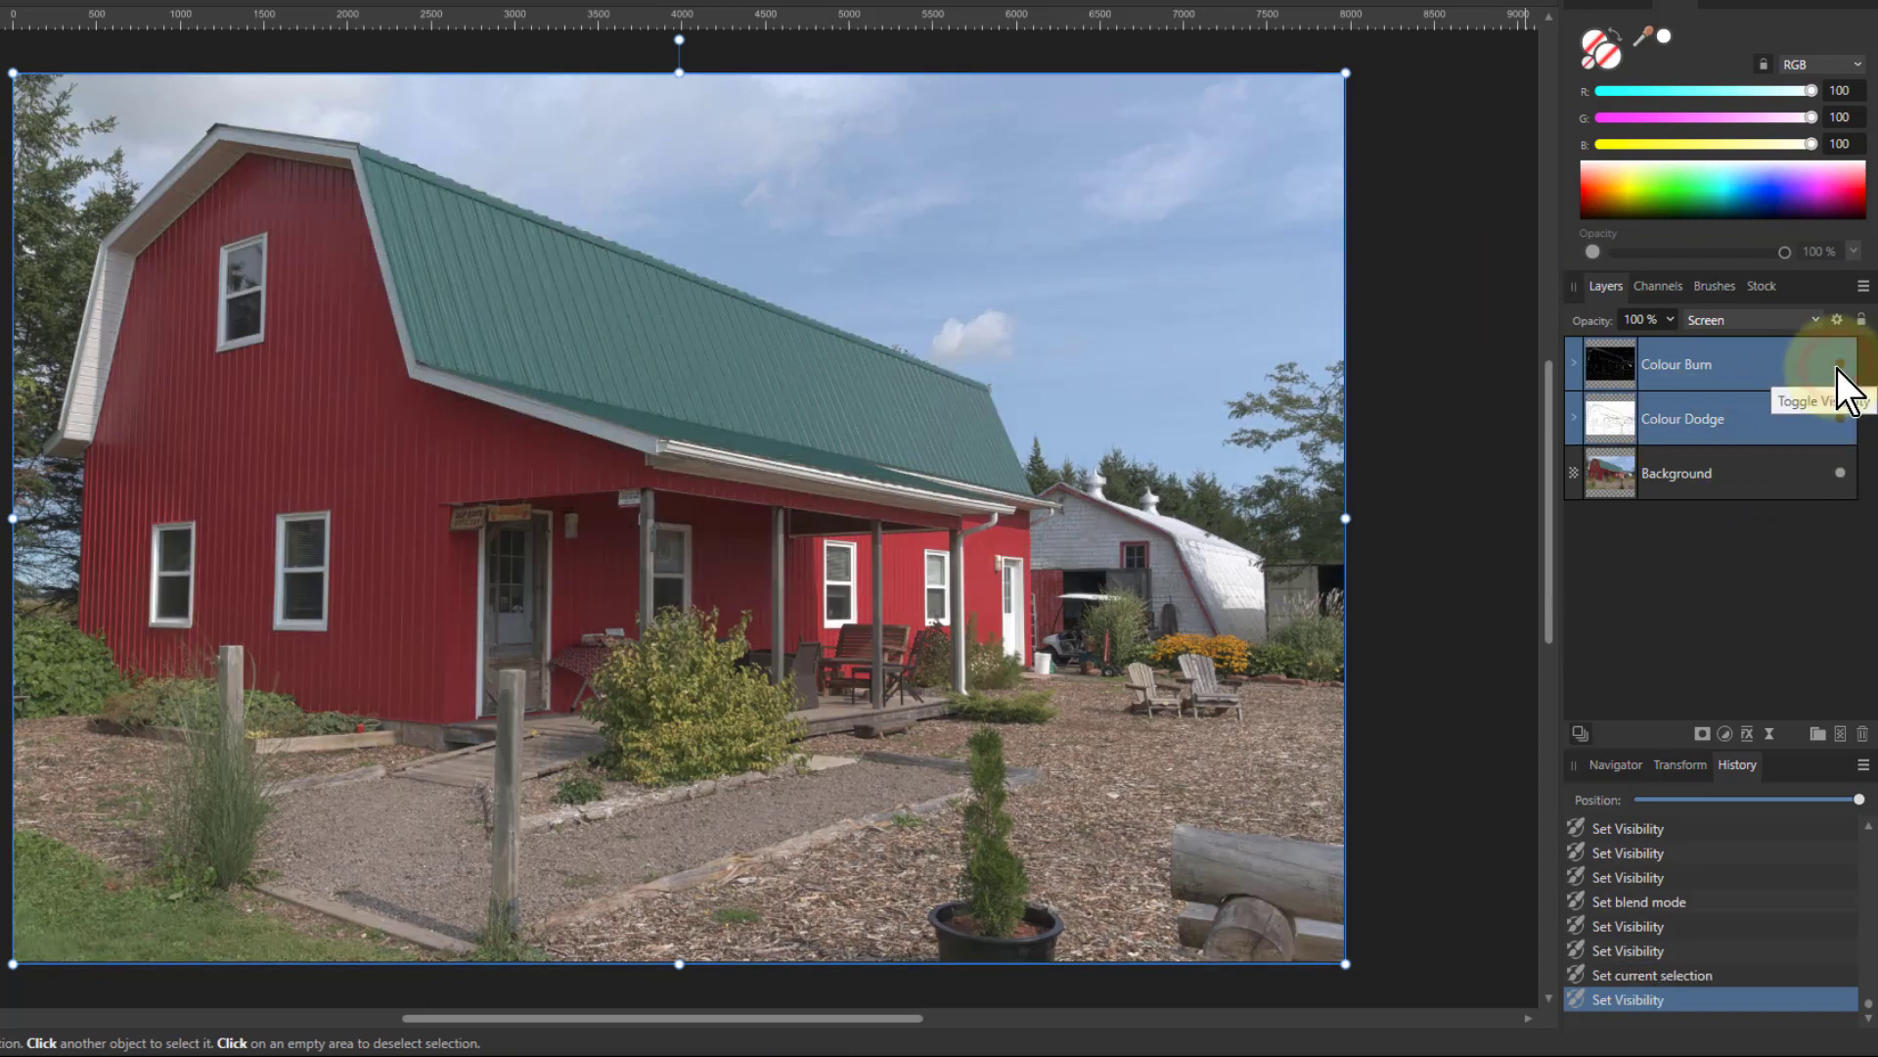
click(1837, 367)
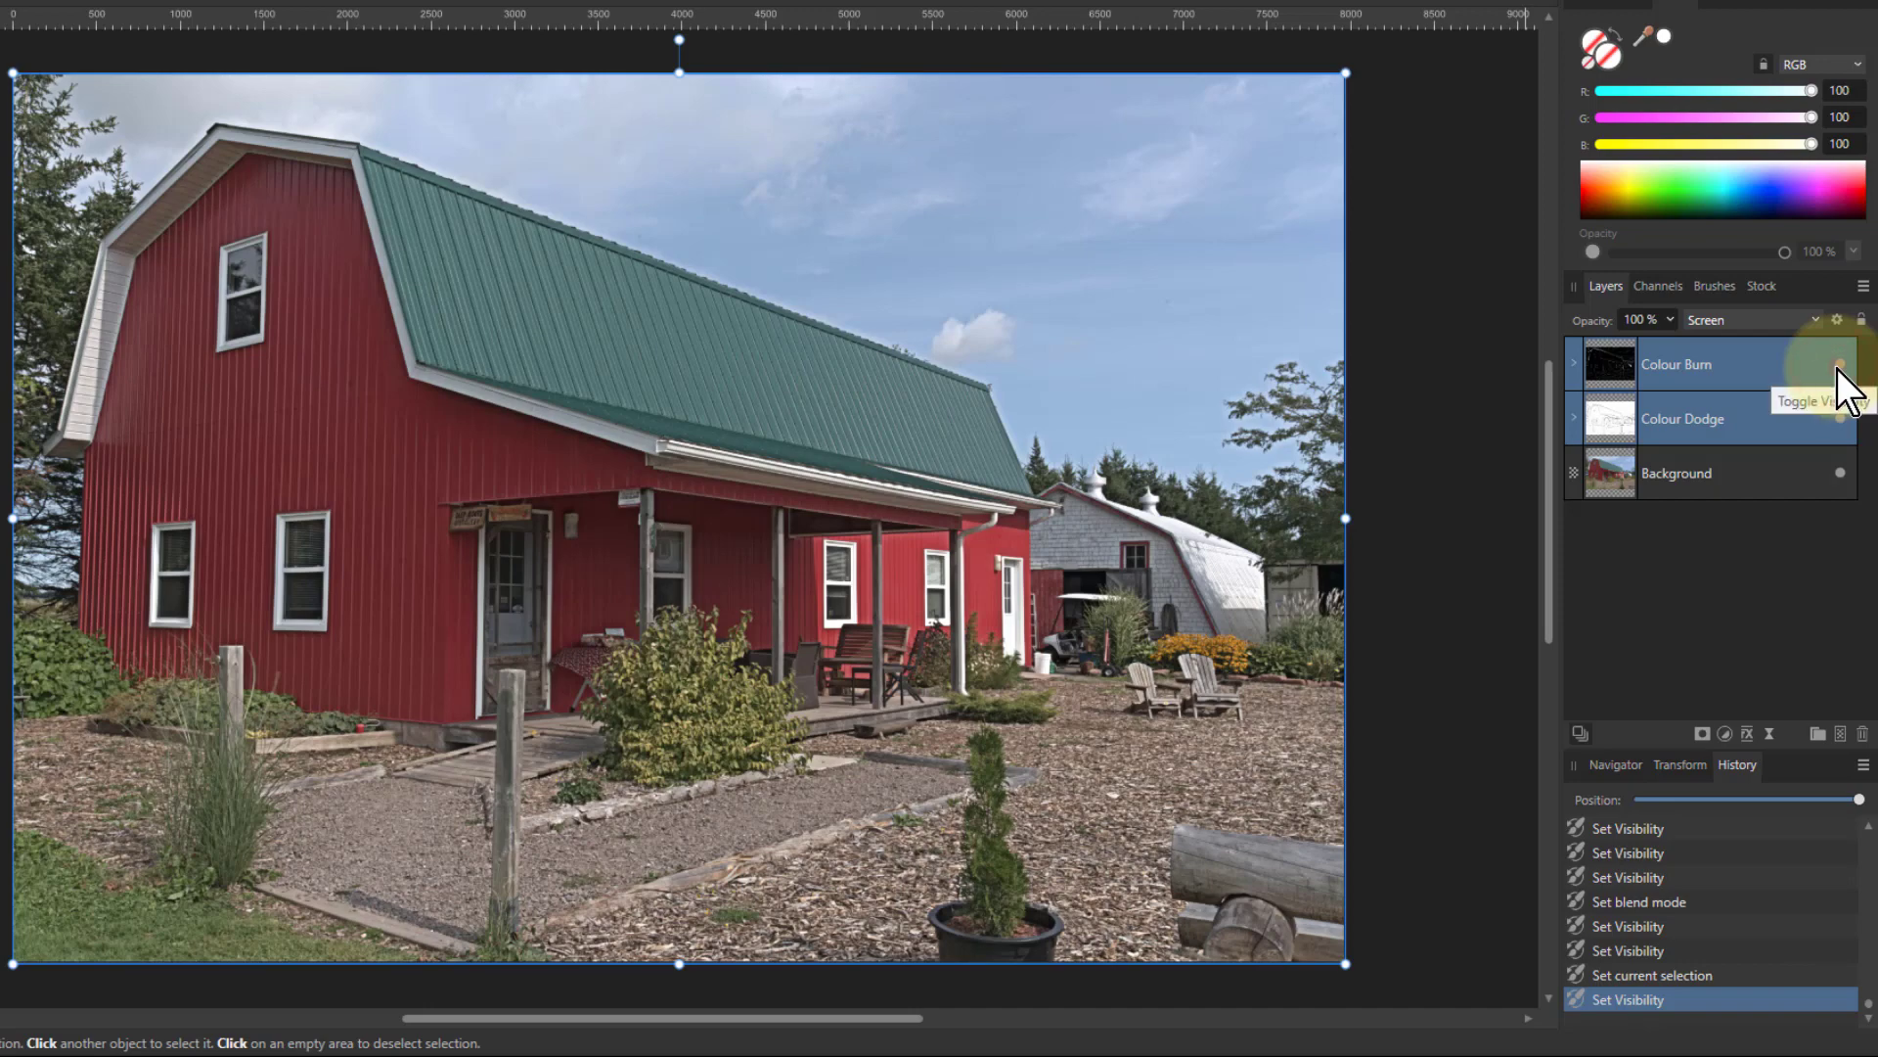
click(1838, 366)
click(1838, 367)
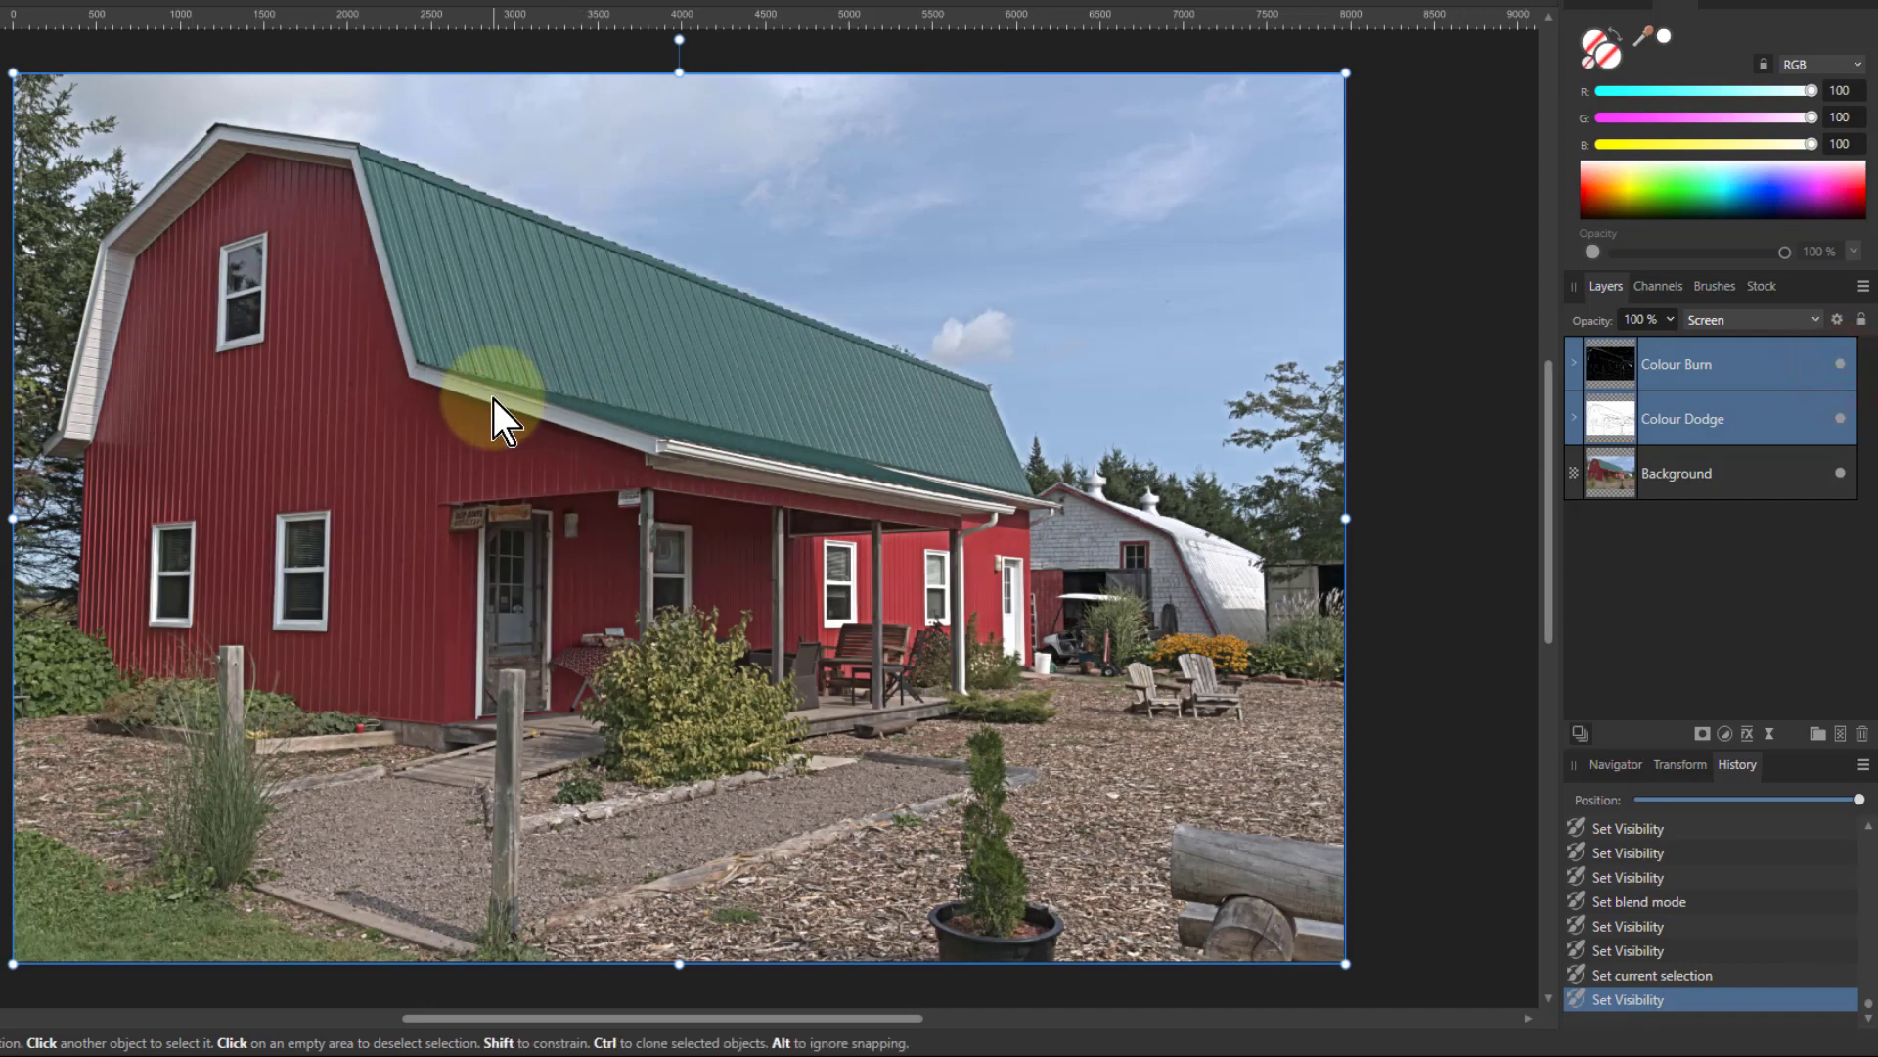
scroll(493, 399, up, 5)
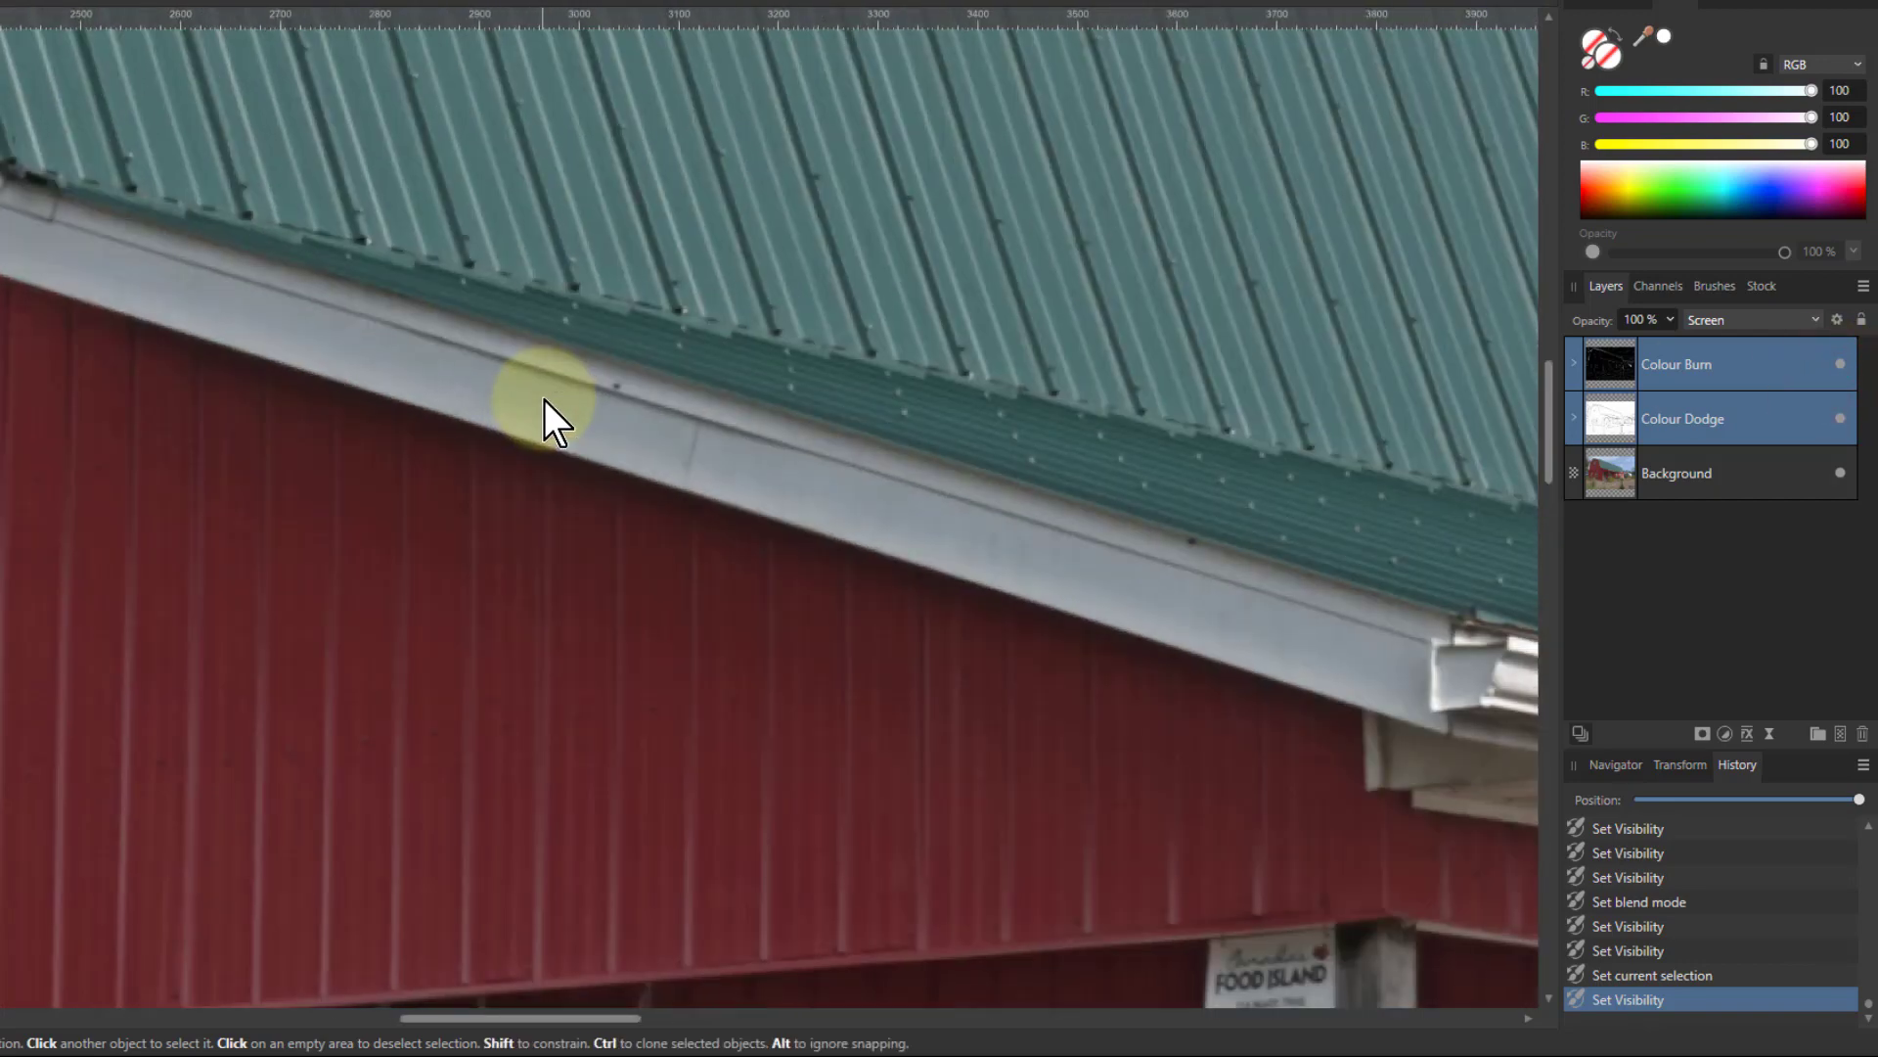
click(1839, 367)
click(1839, 369)
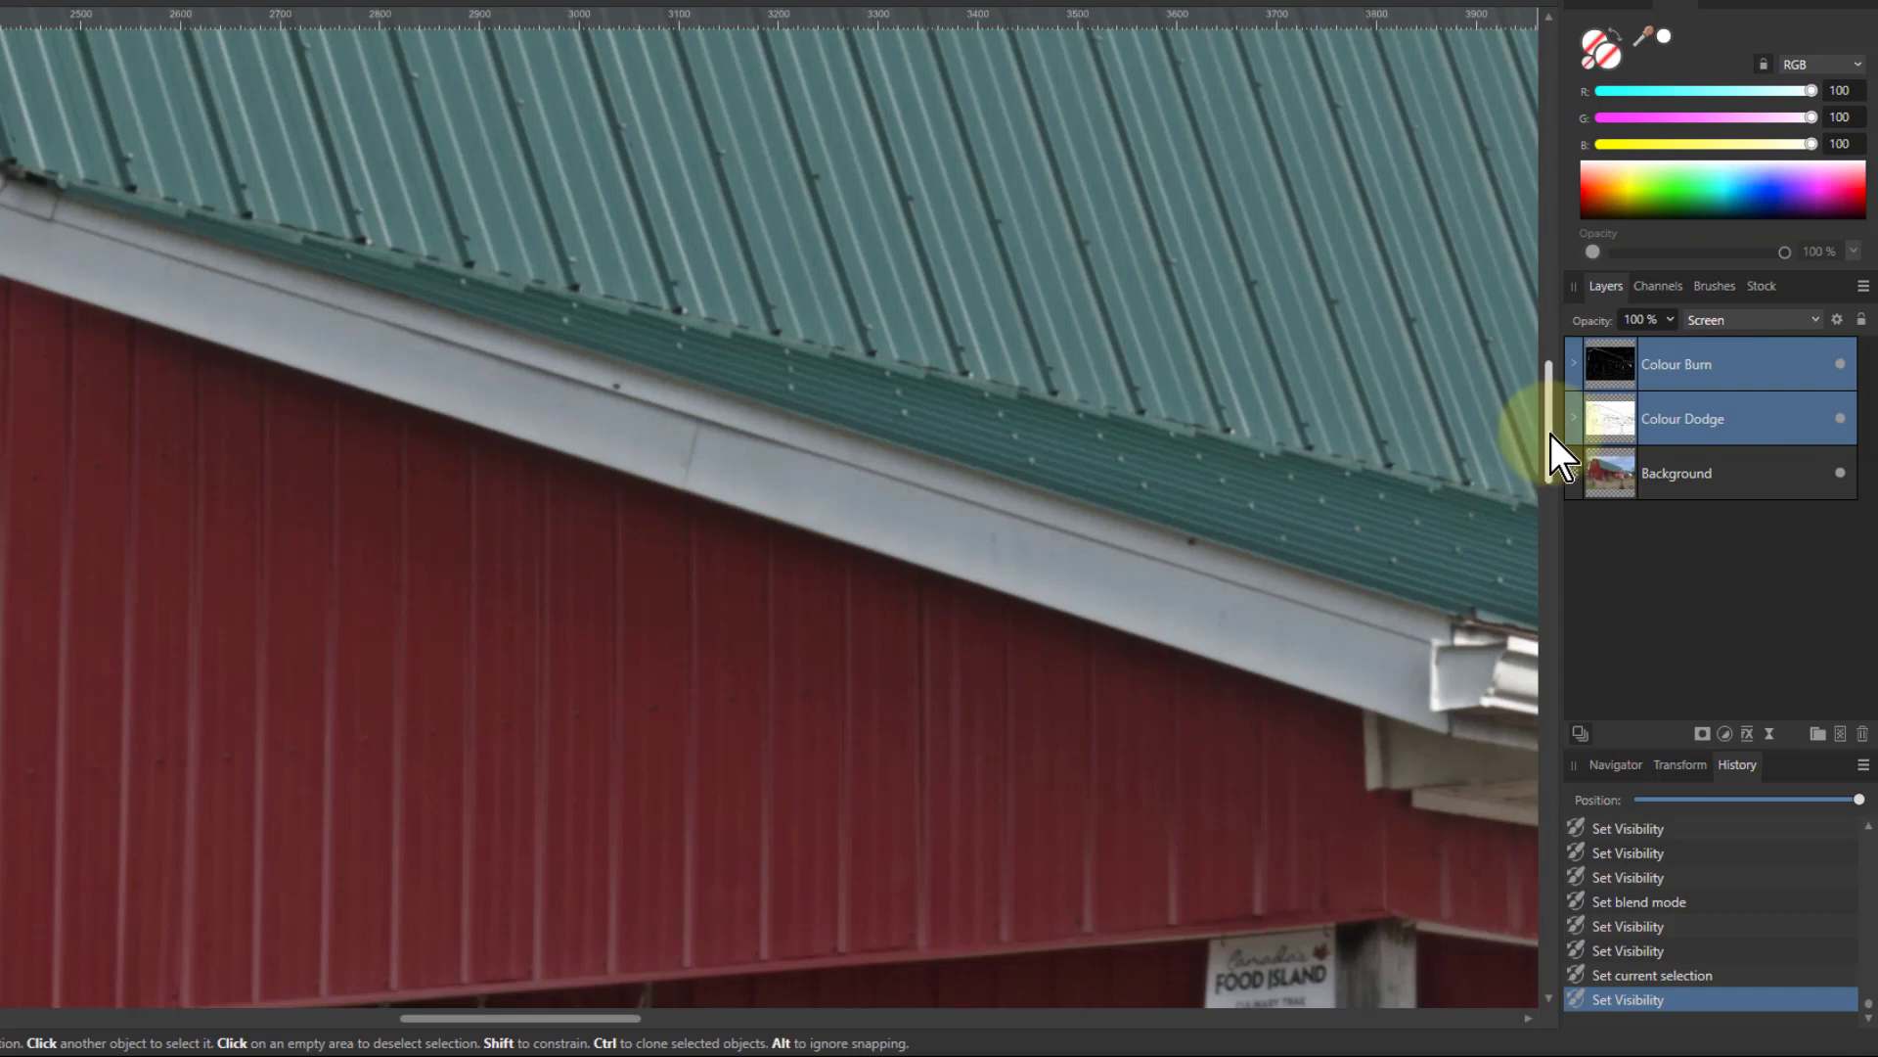
drag(1548, 434, 1529, 278)
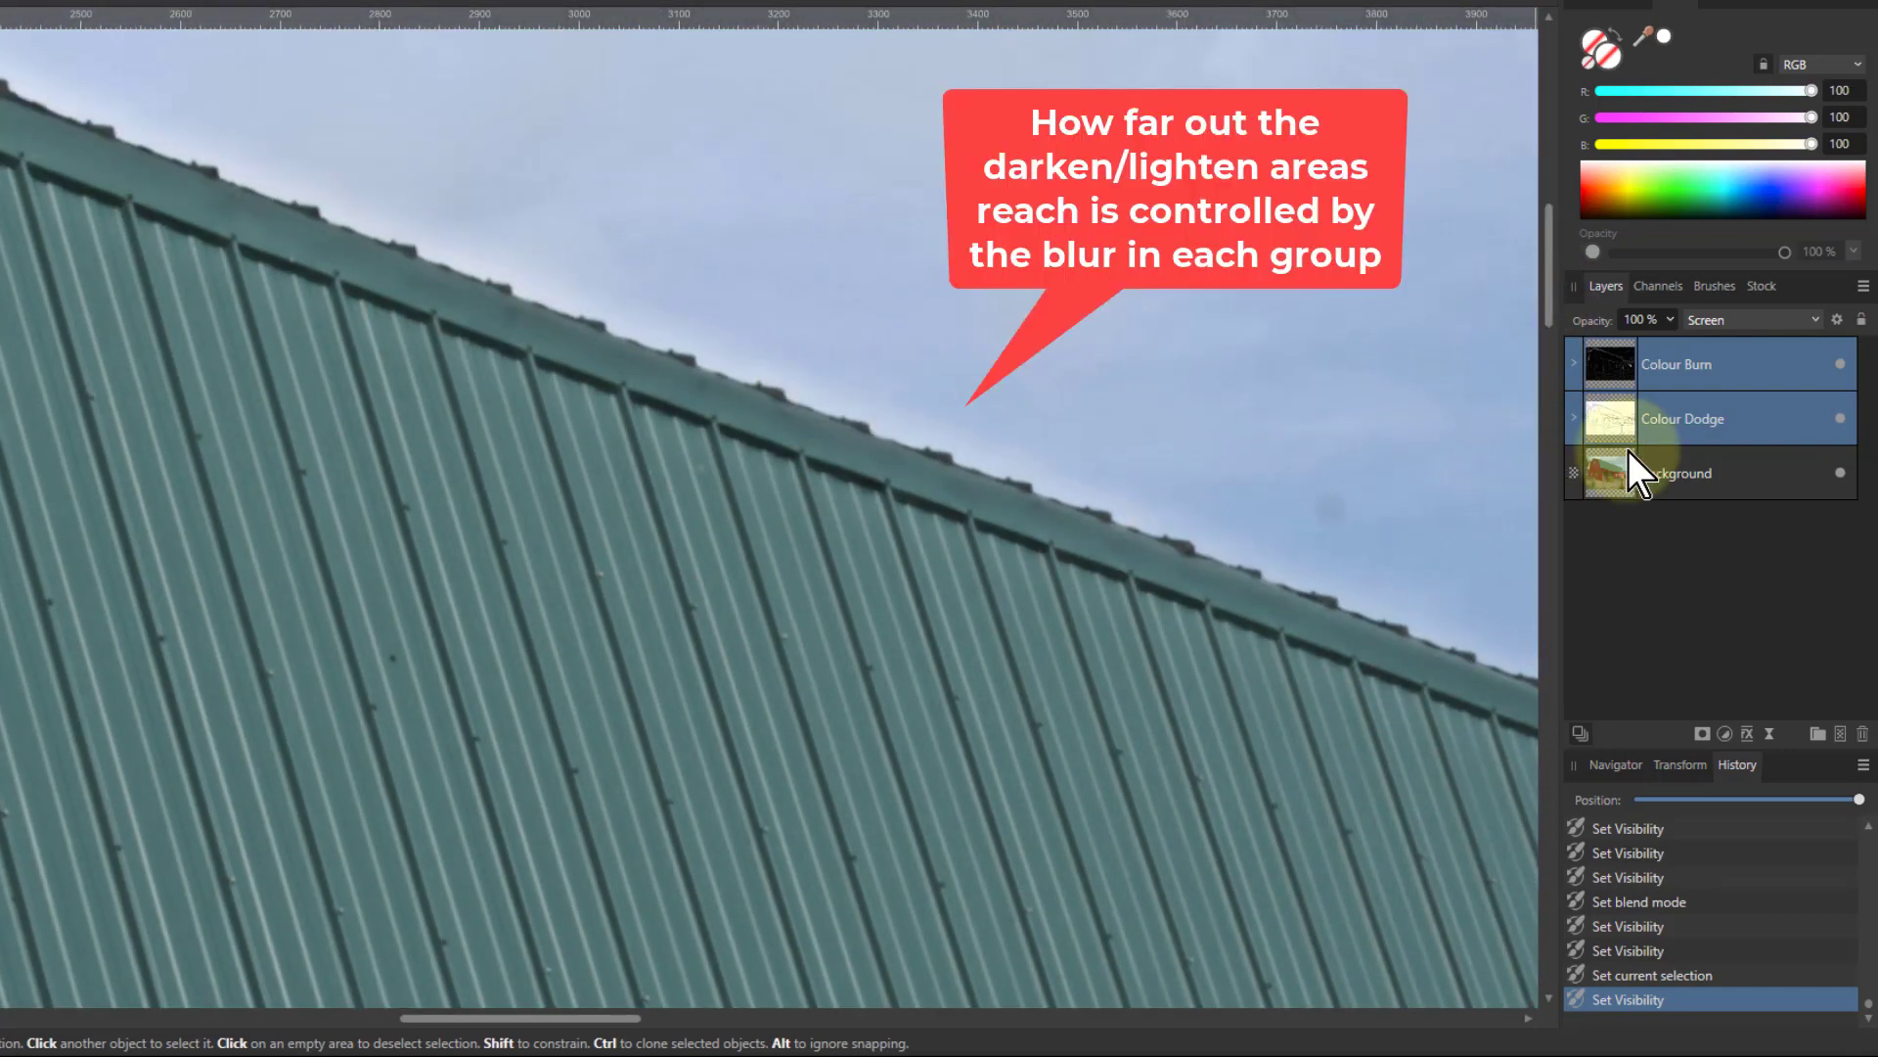
click(1840, 366)
click(1840, 366)
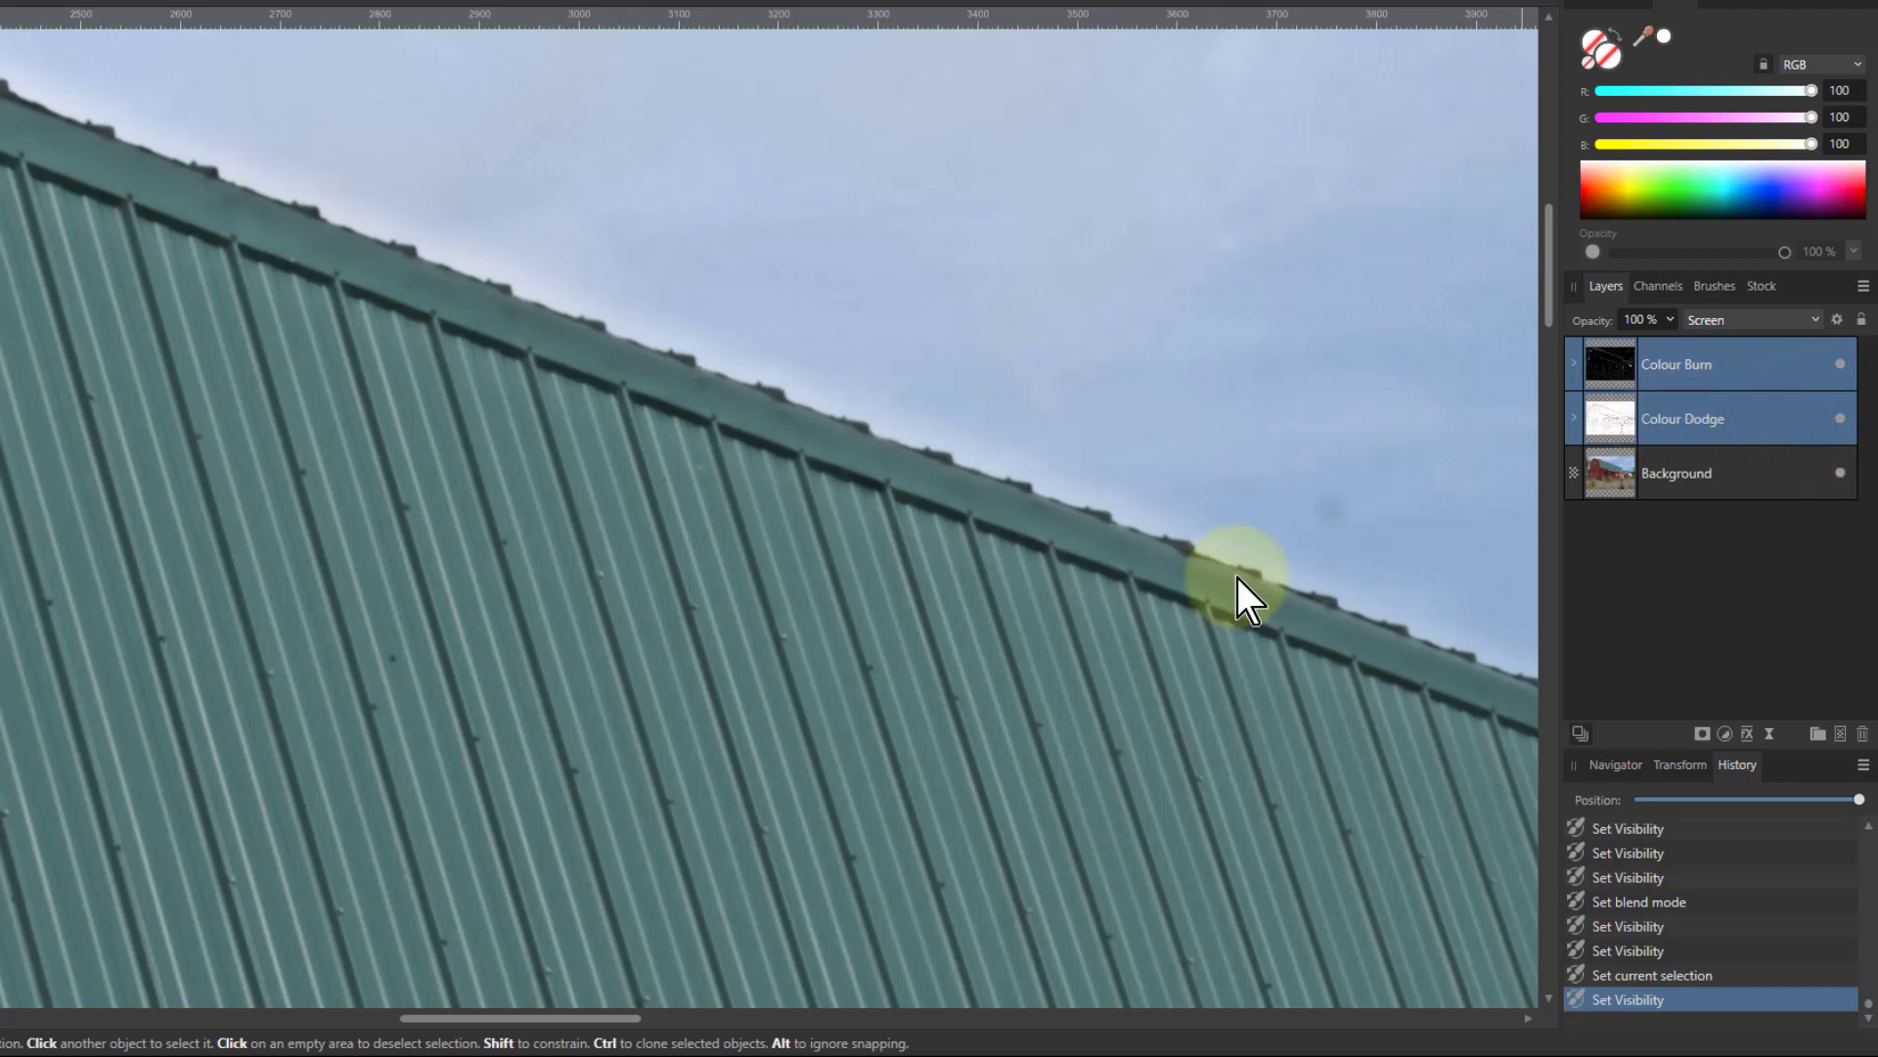
scroll(635, 695, down, 5)
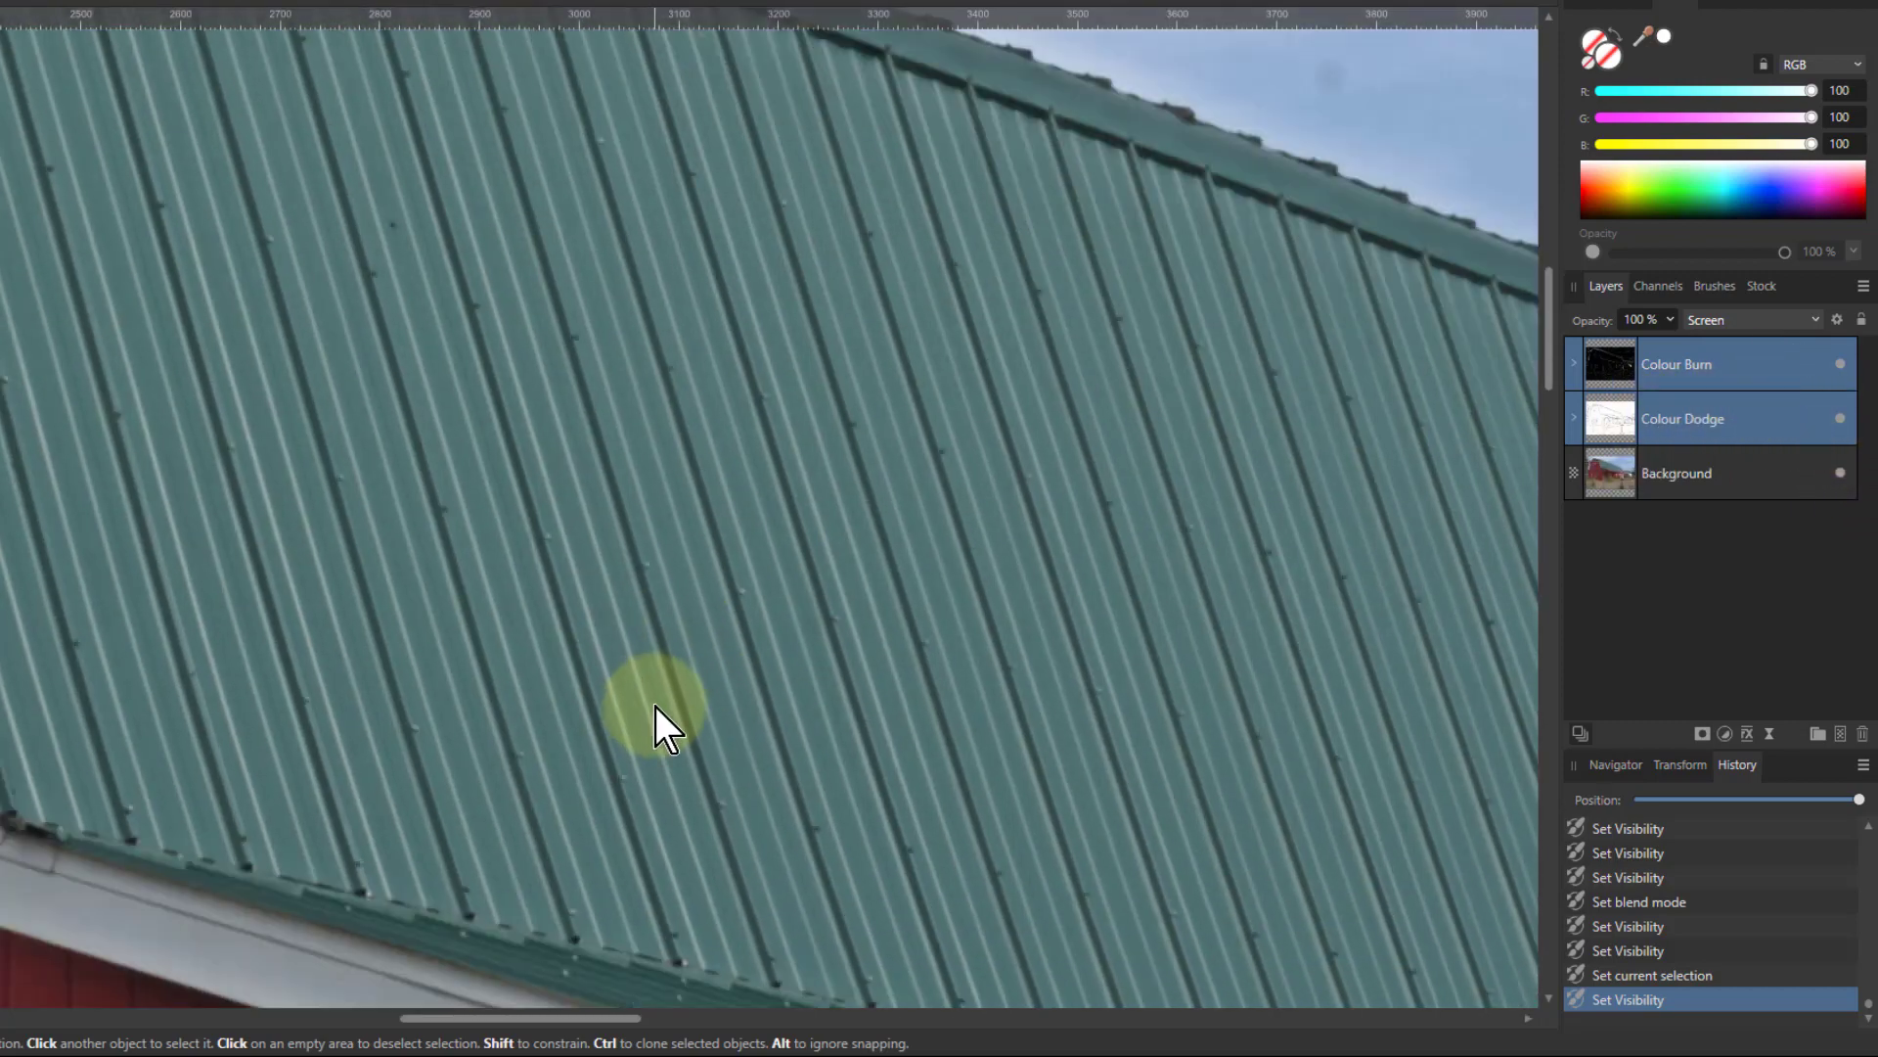
key(ctrl+0)
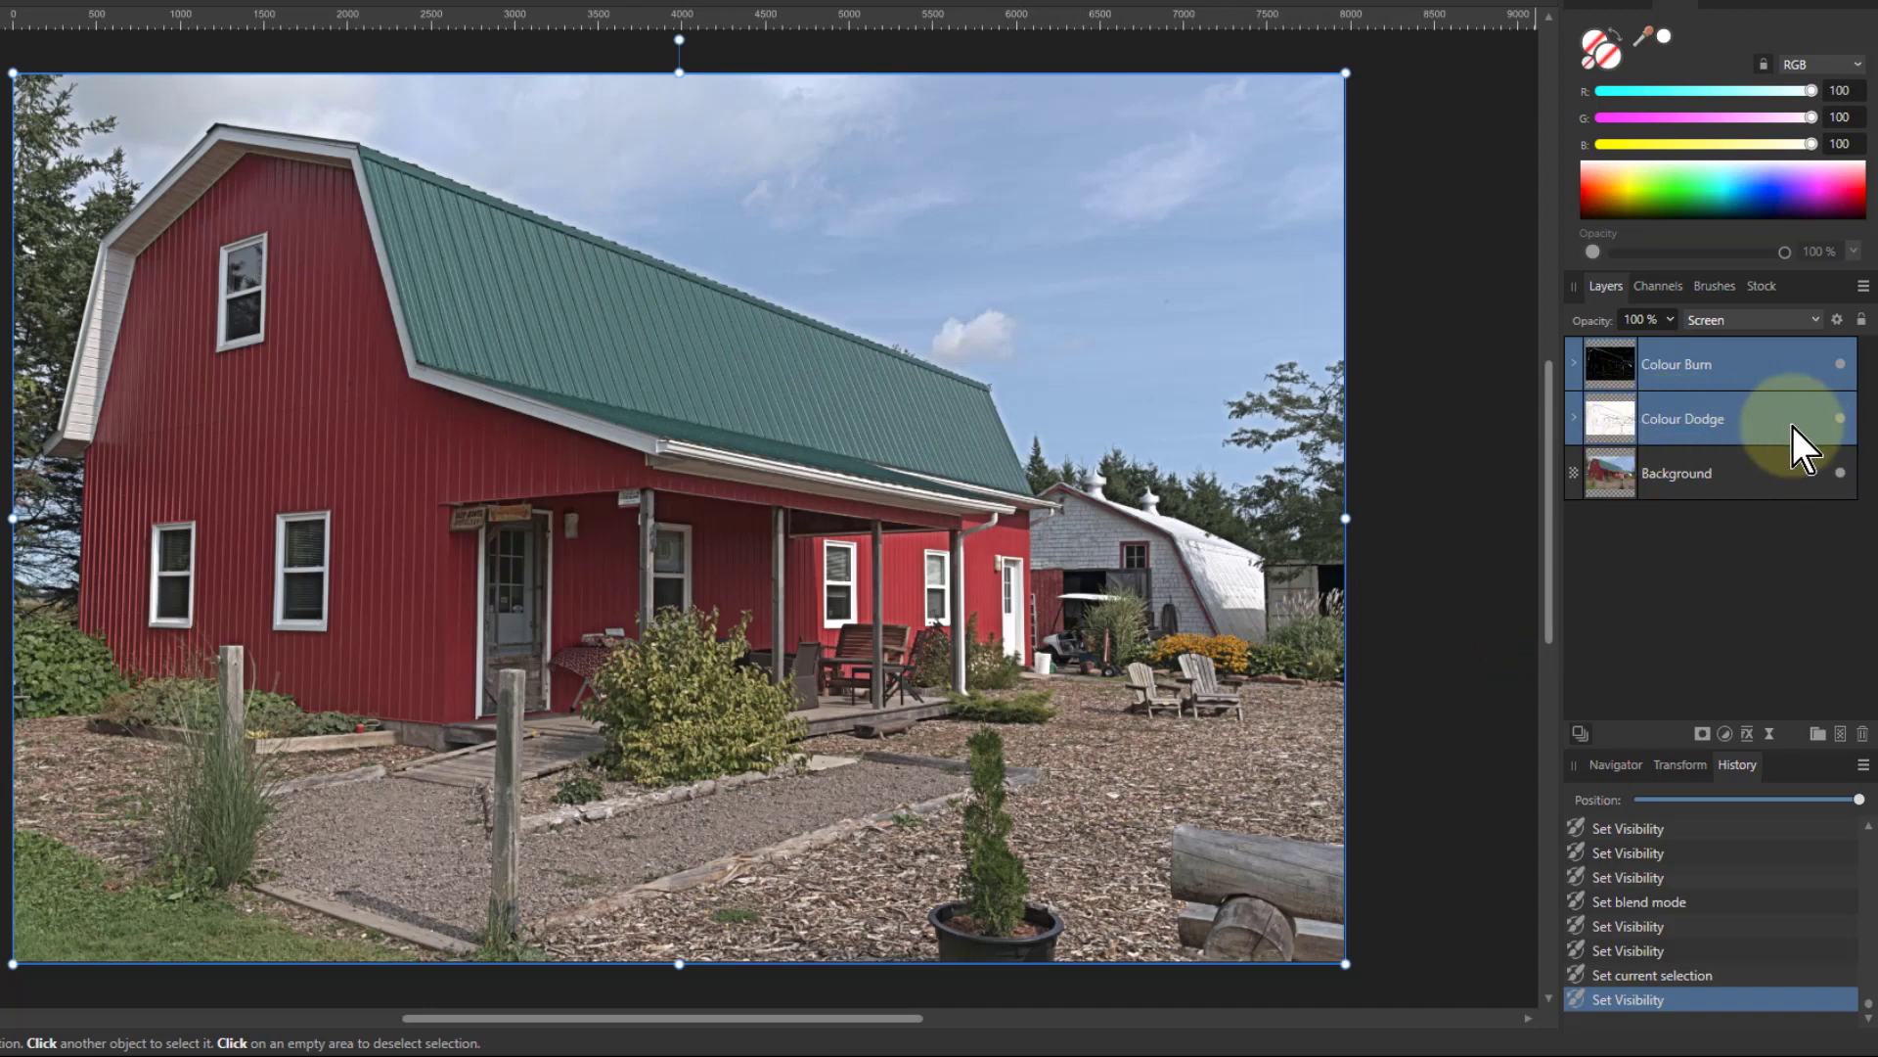
Step: Hide the Background photo and show only the Colour Burn group's edge map
click(1837, 473)
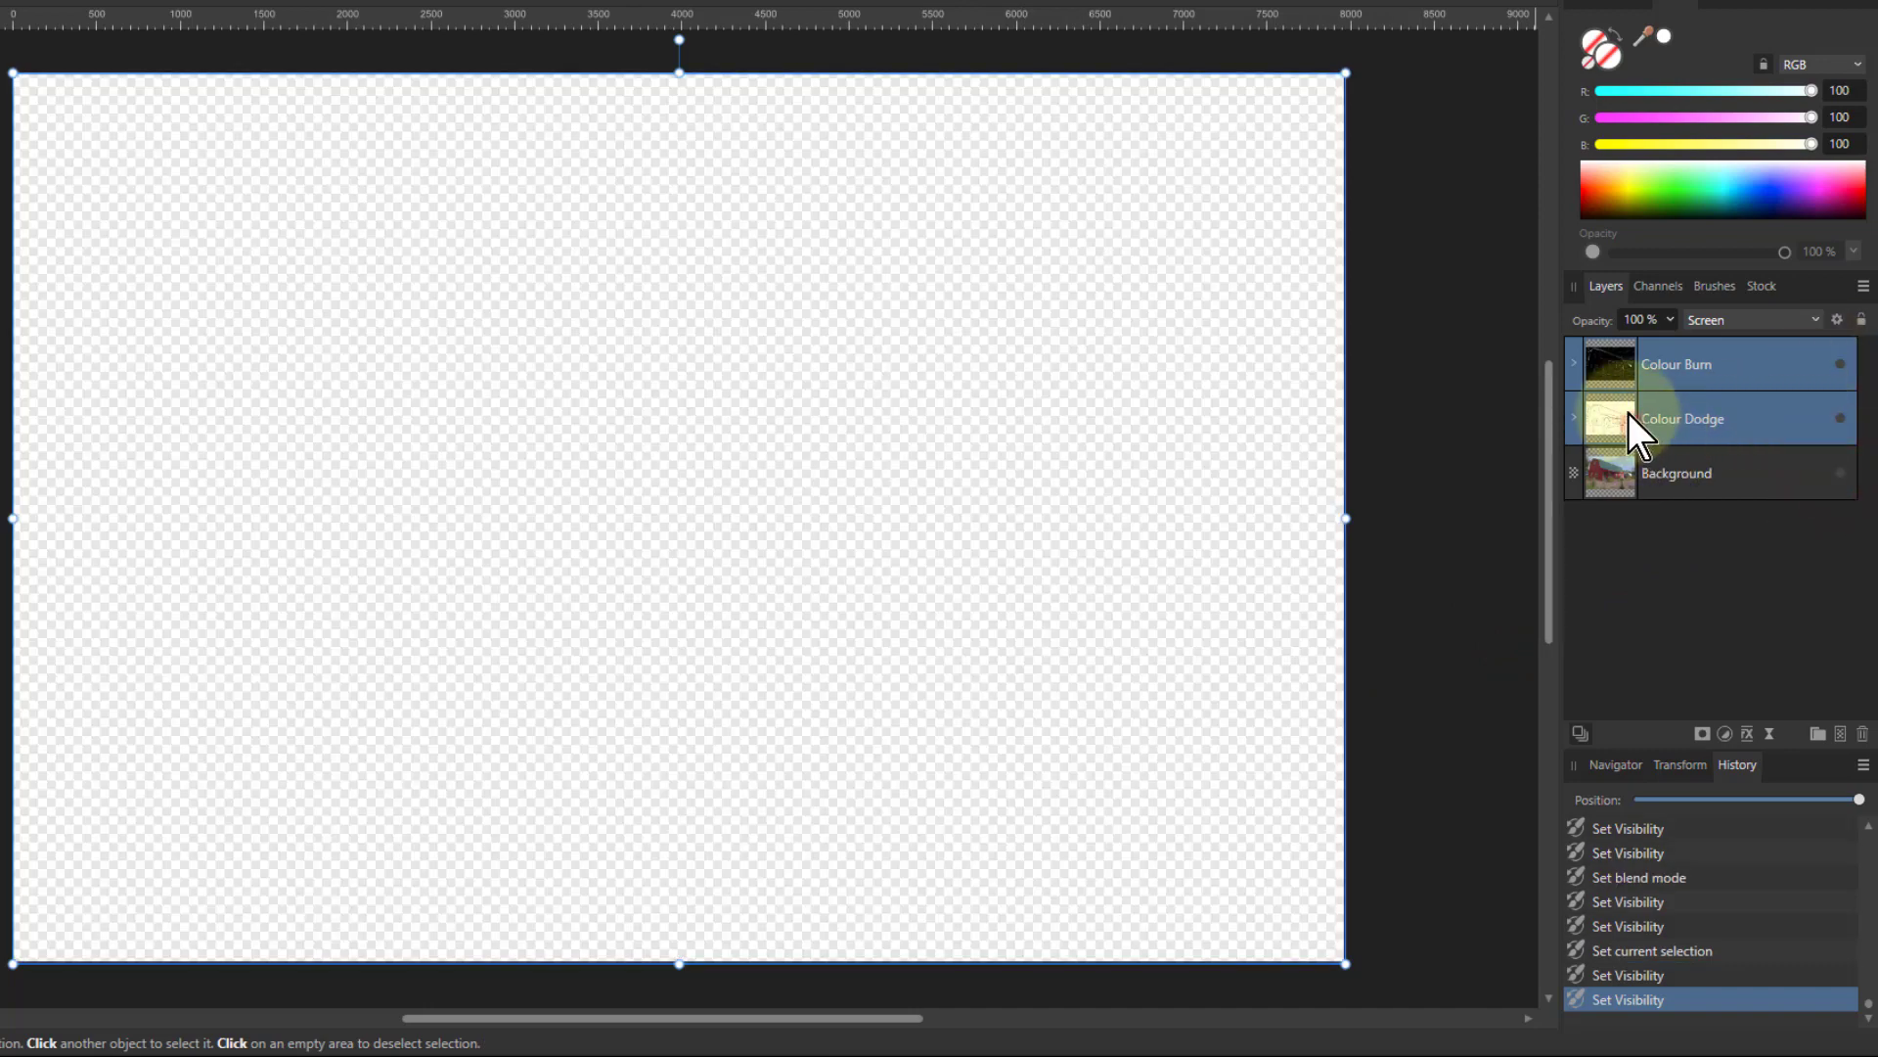
click(1630, 373)
click(1838, 363)
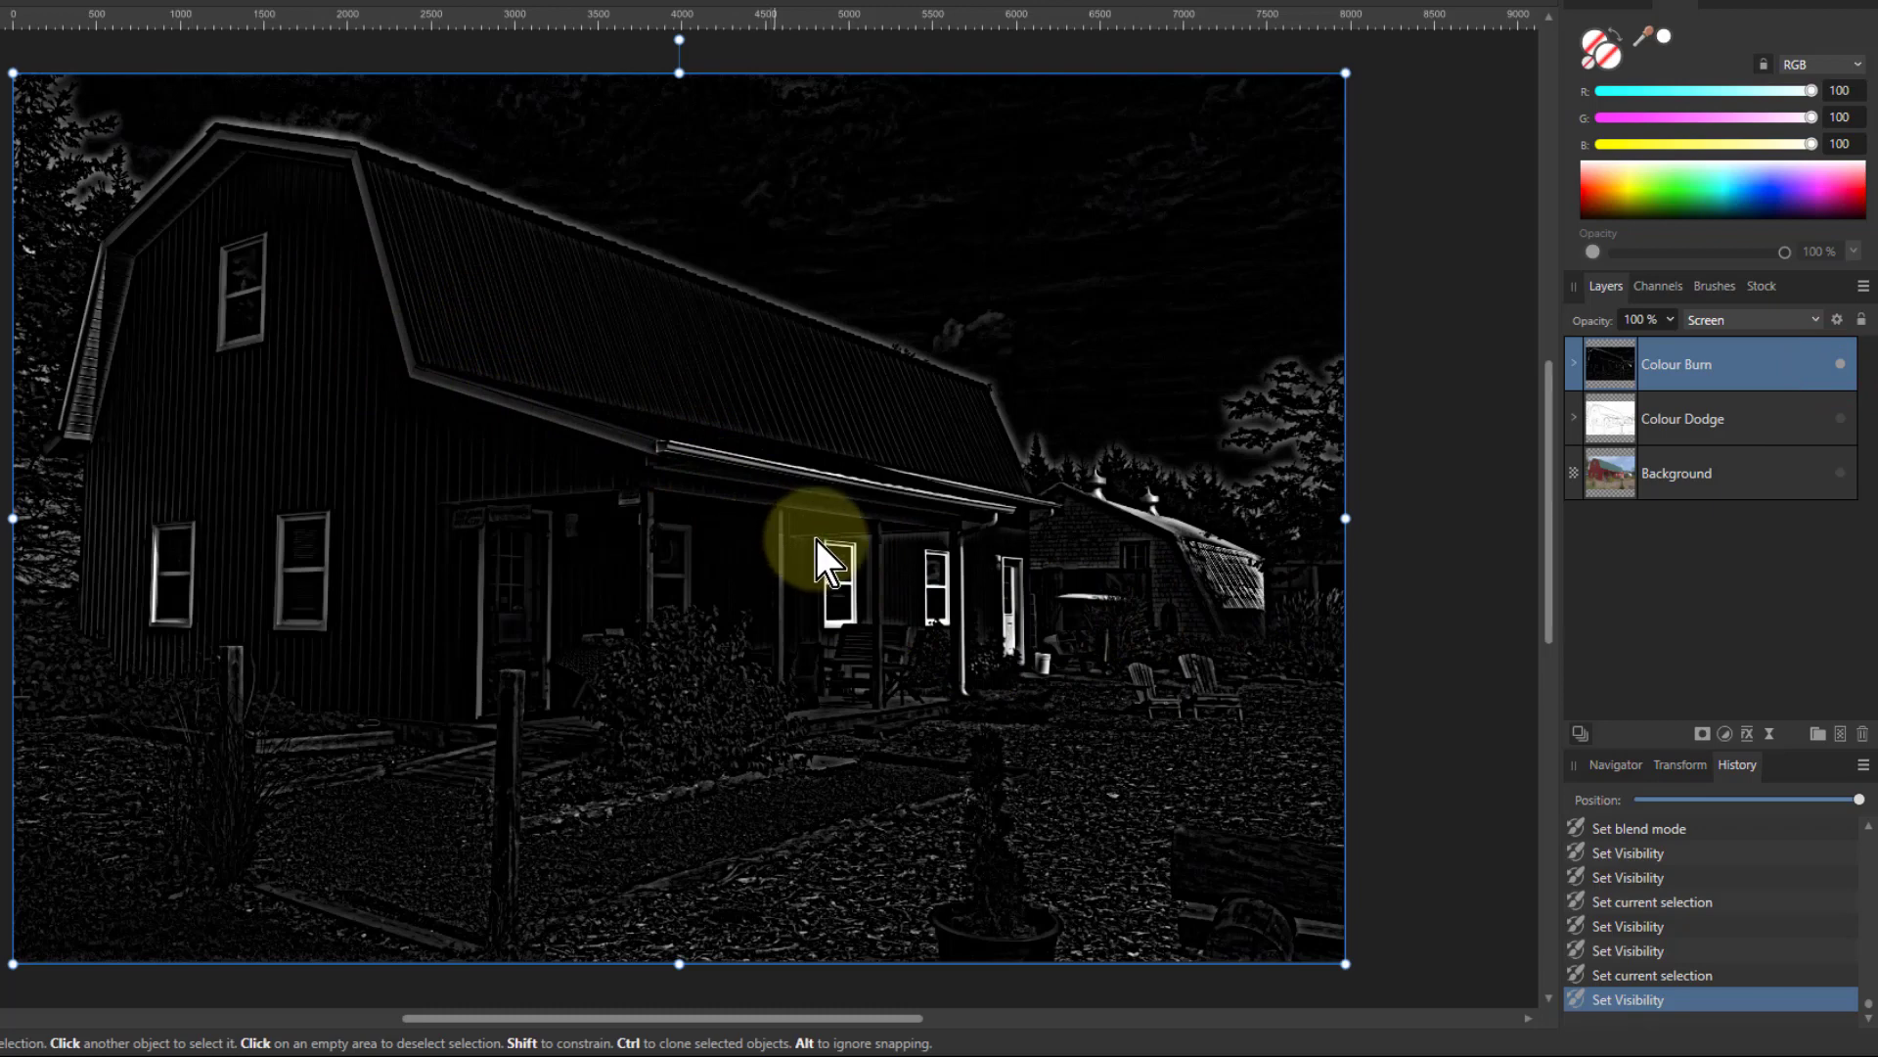
Step: Add an Invert adjustment inside Colour Burn's Group and keep it hidden
click(1575, 365)
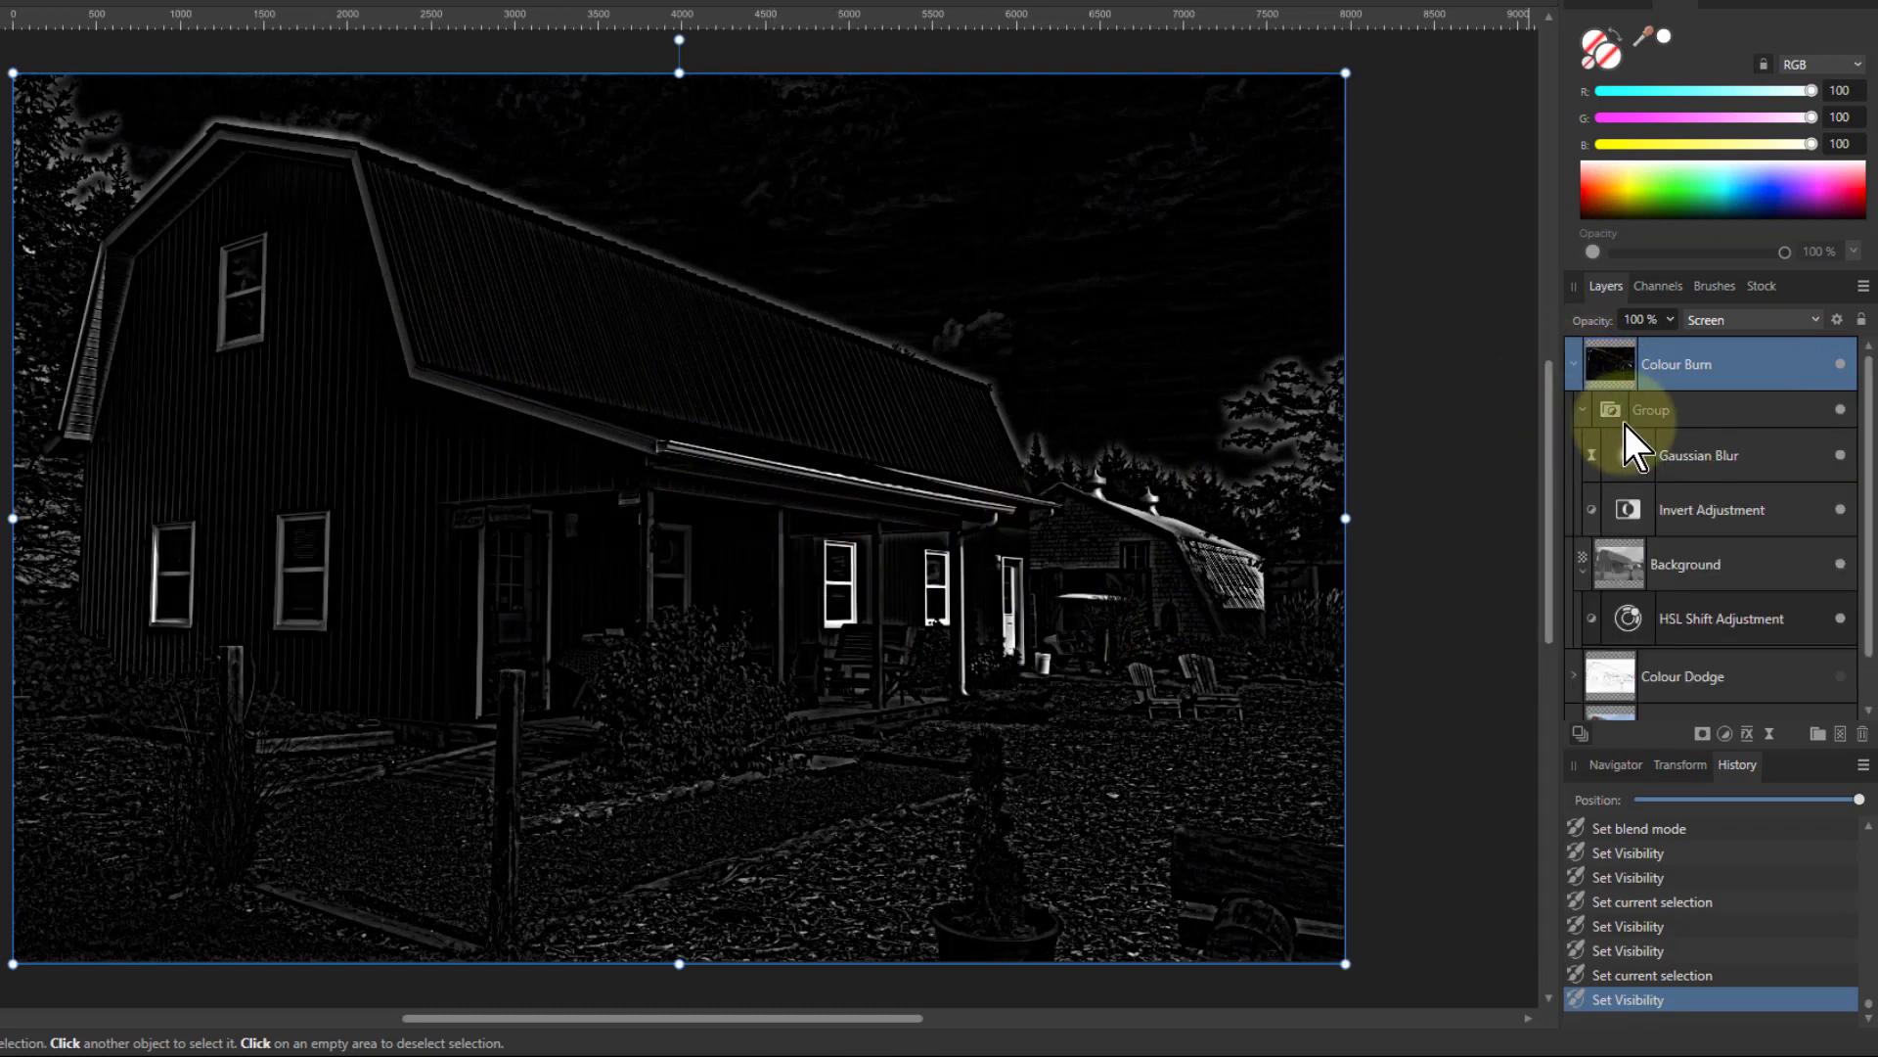
click(1605, 401)
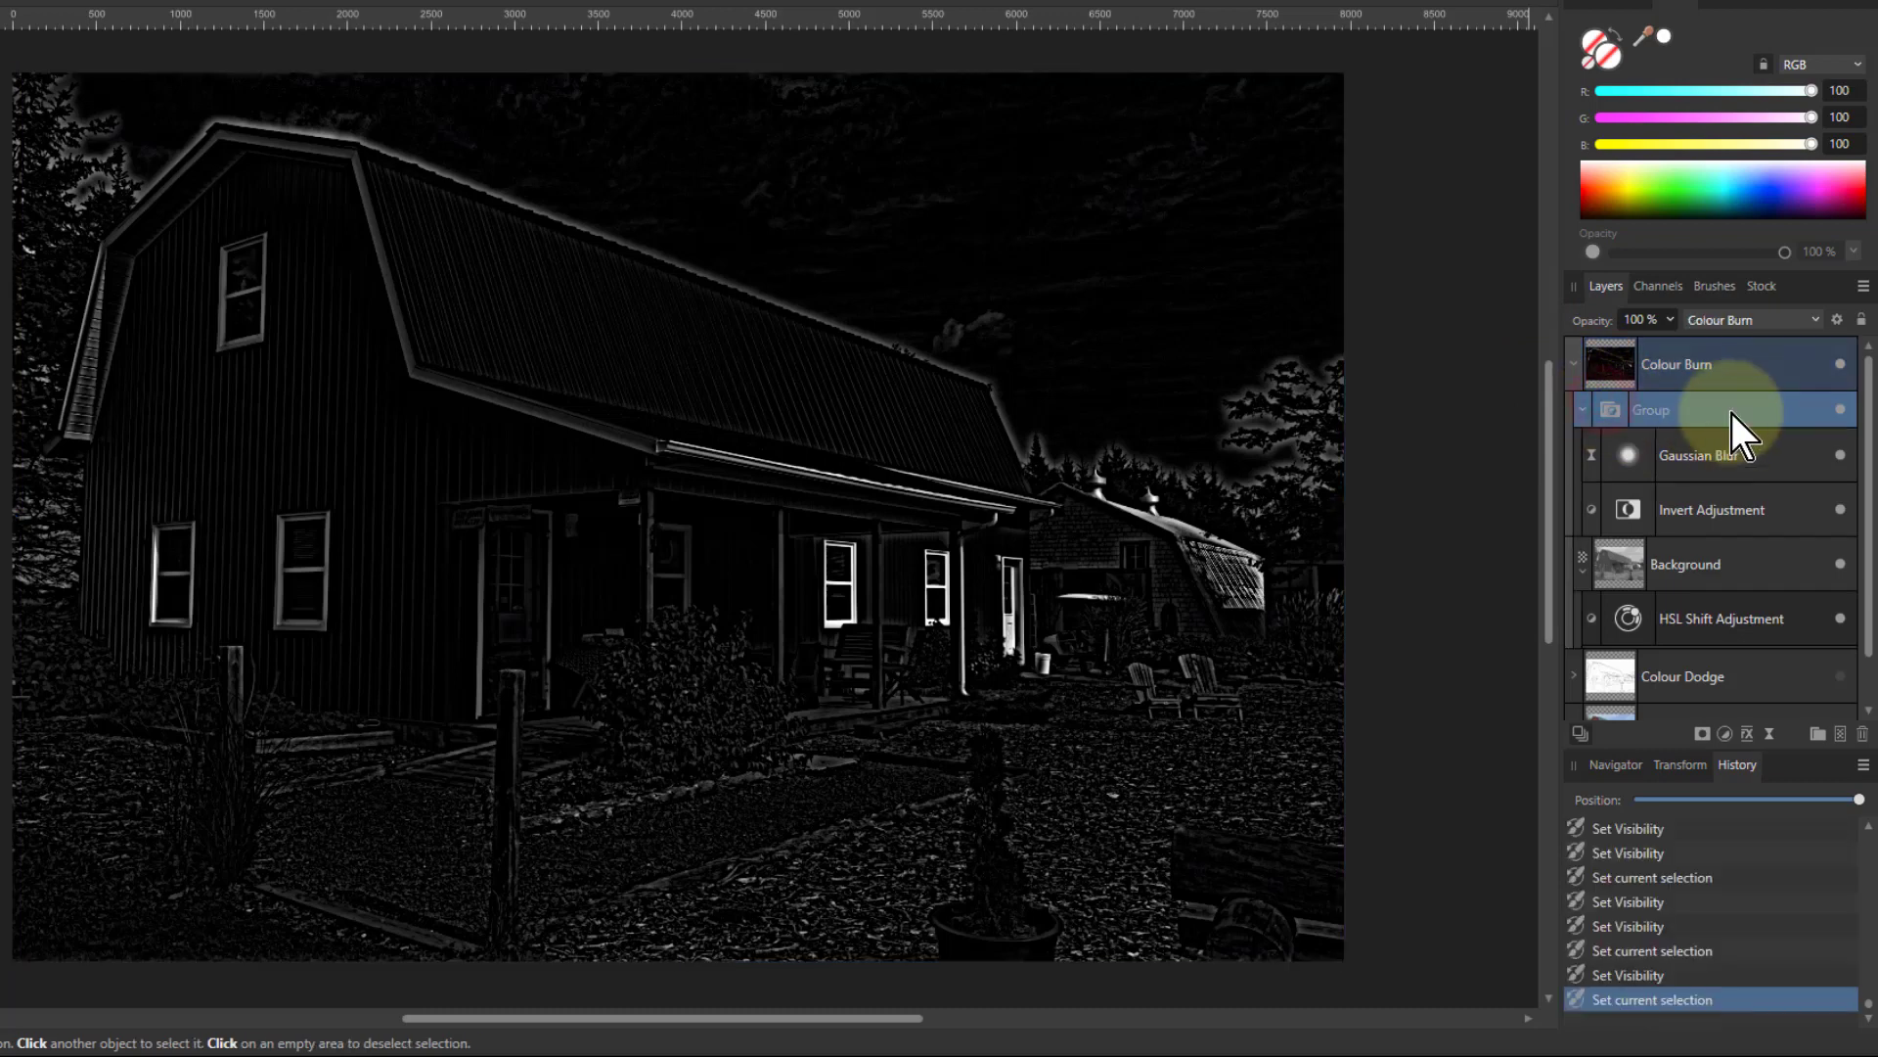
click(1725, 734)
click(1711, 567)
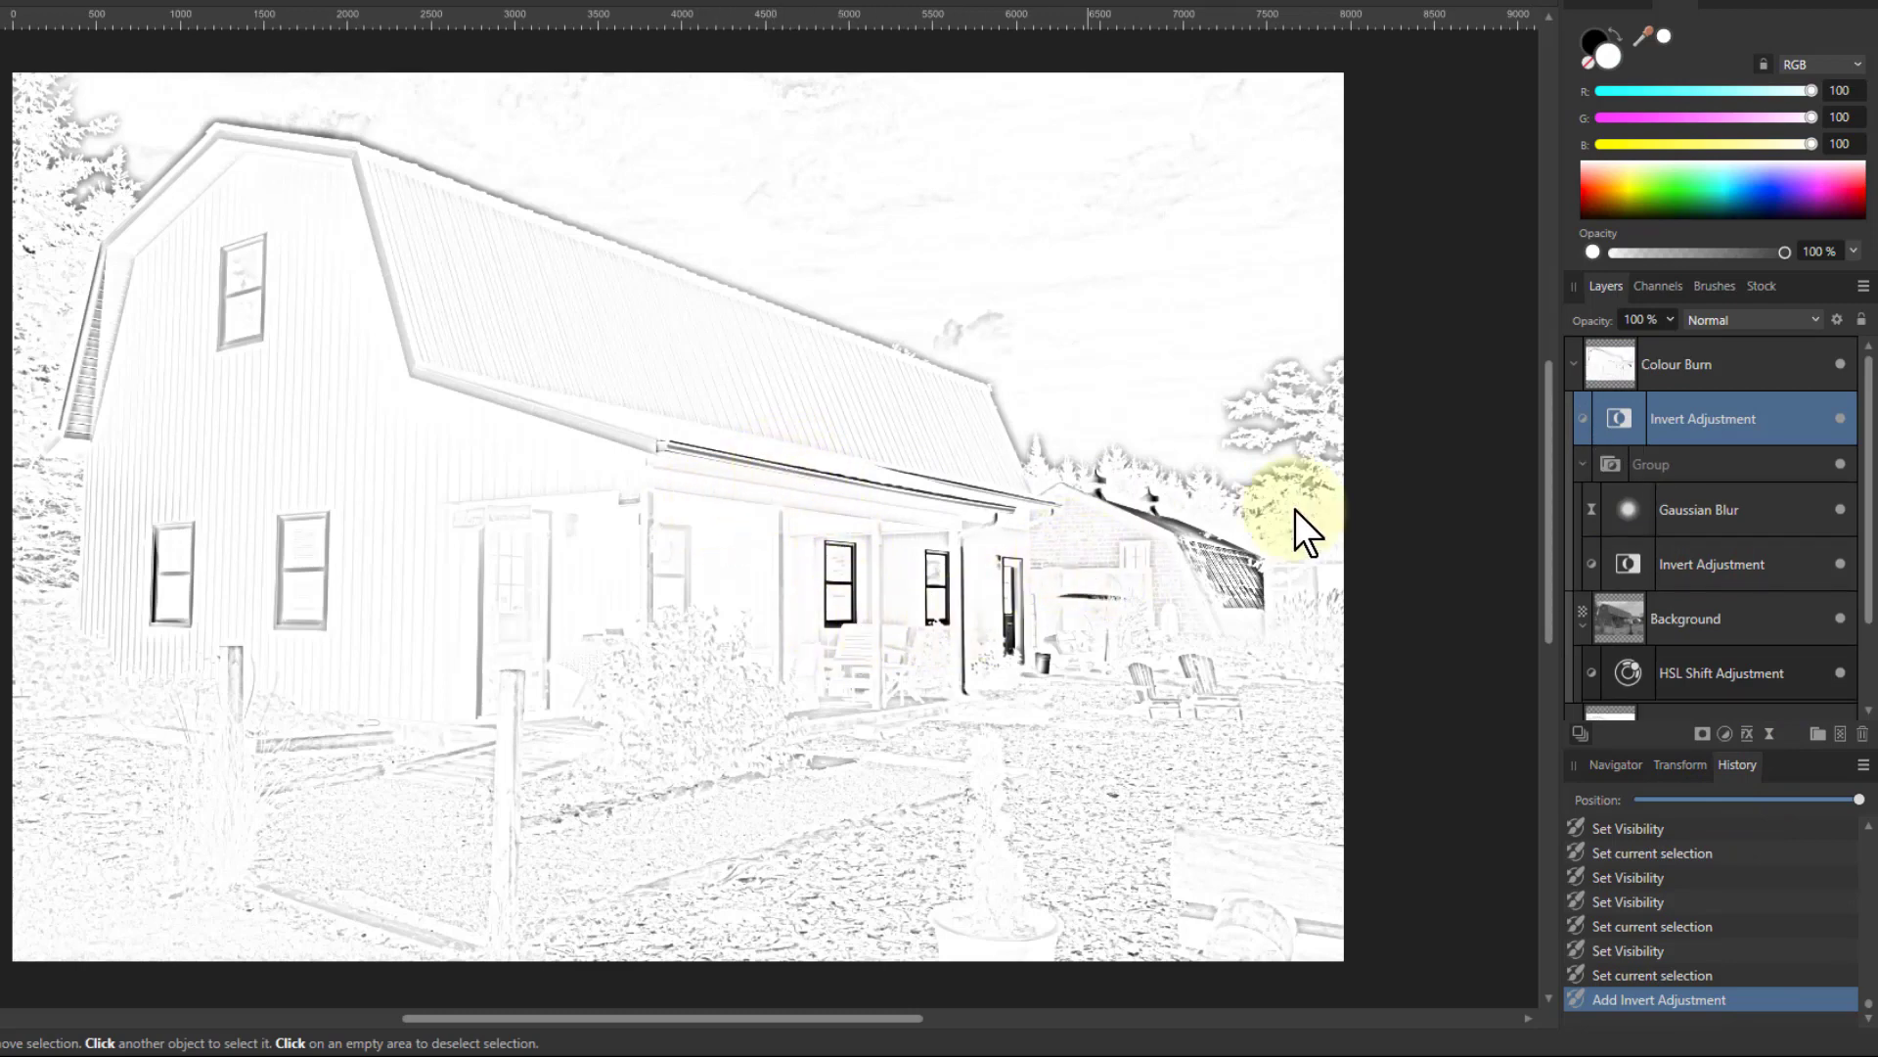
click(1843, 419)
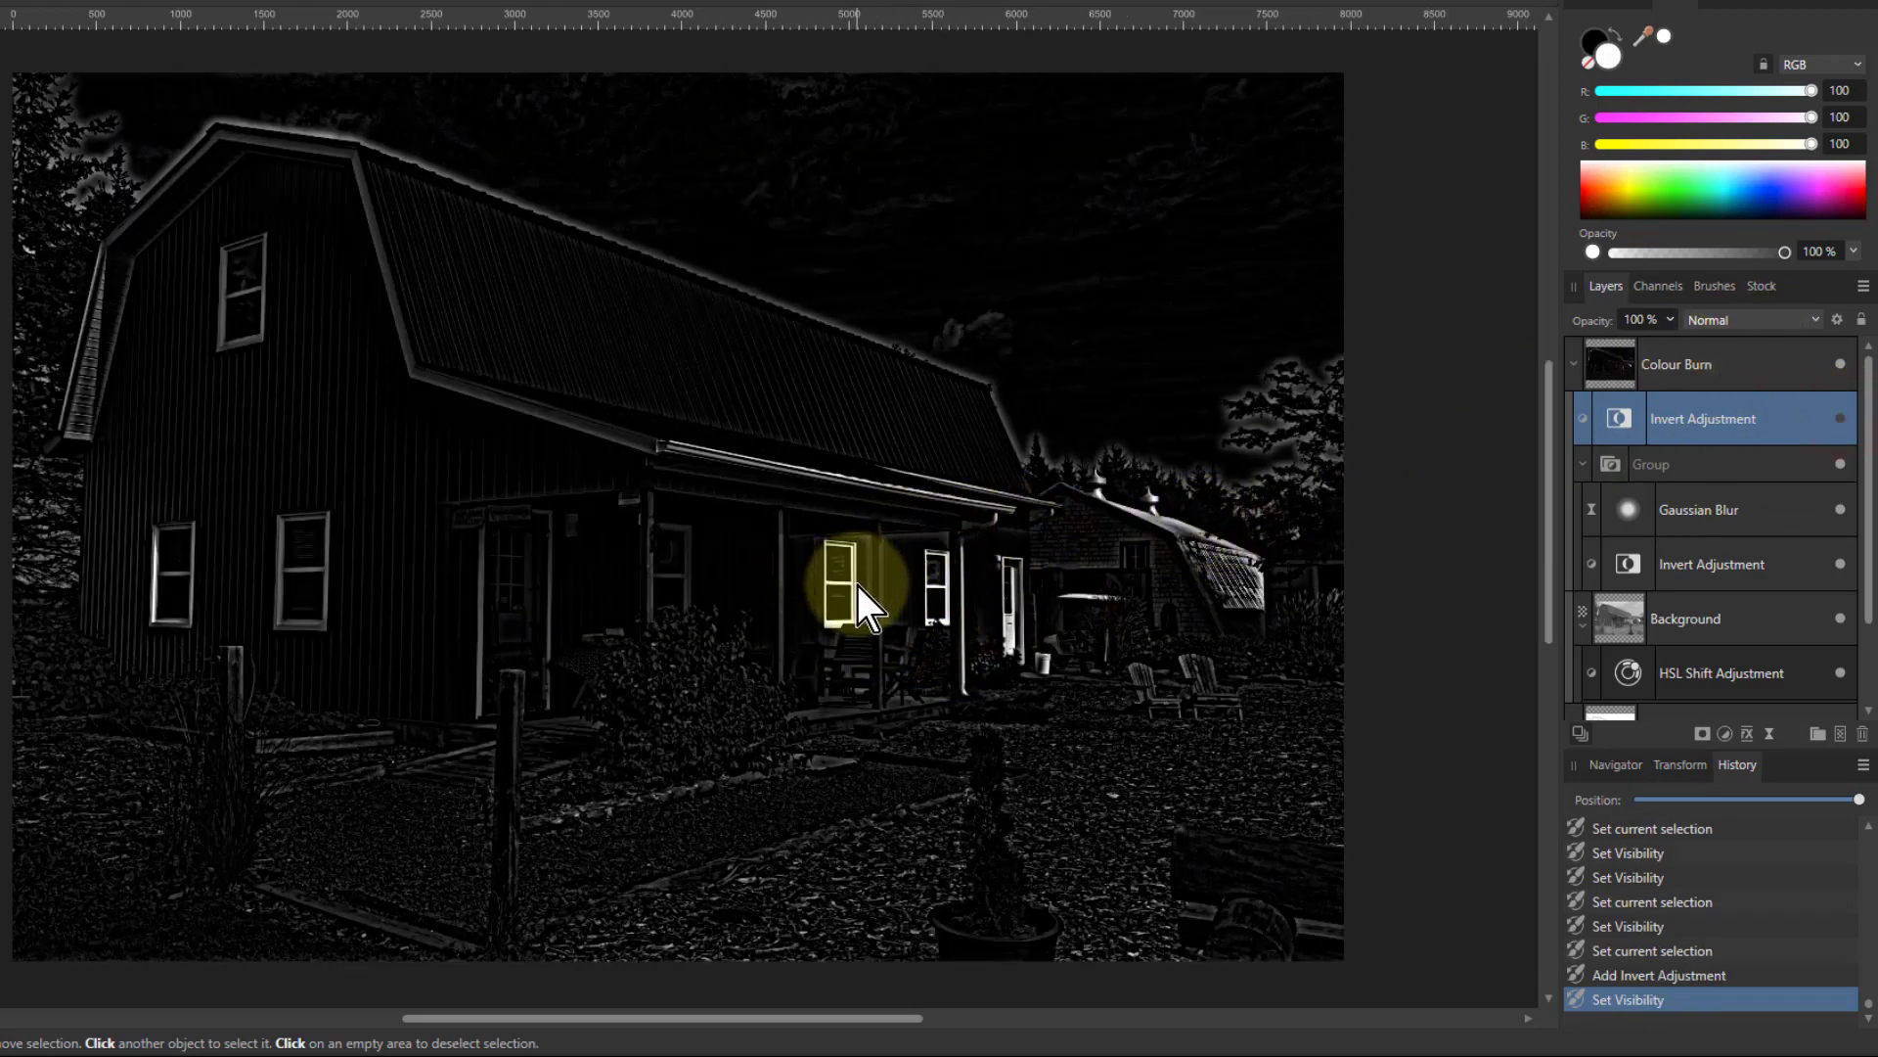
scroll(821, 583, up, 5)
scroll(955, 607, up, 2)
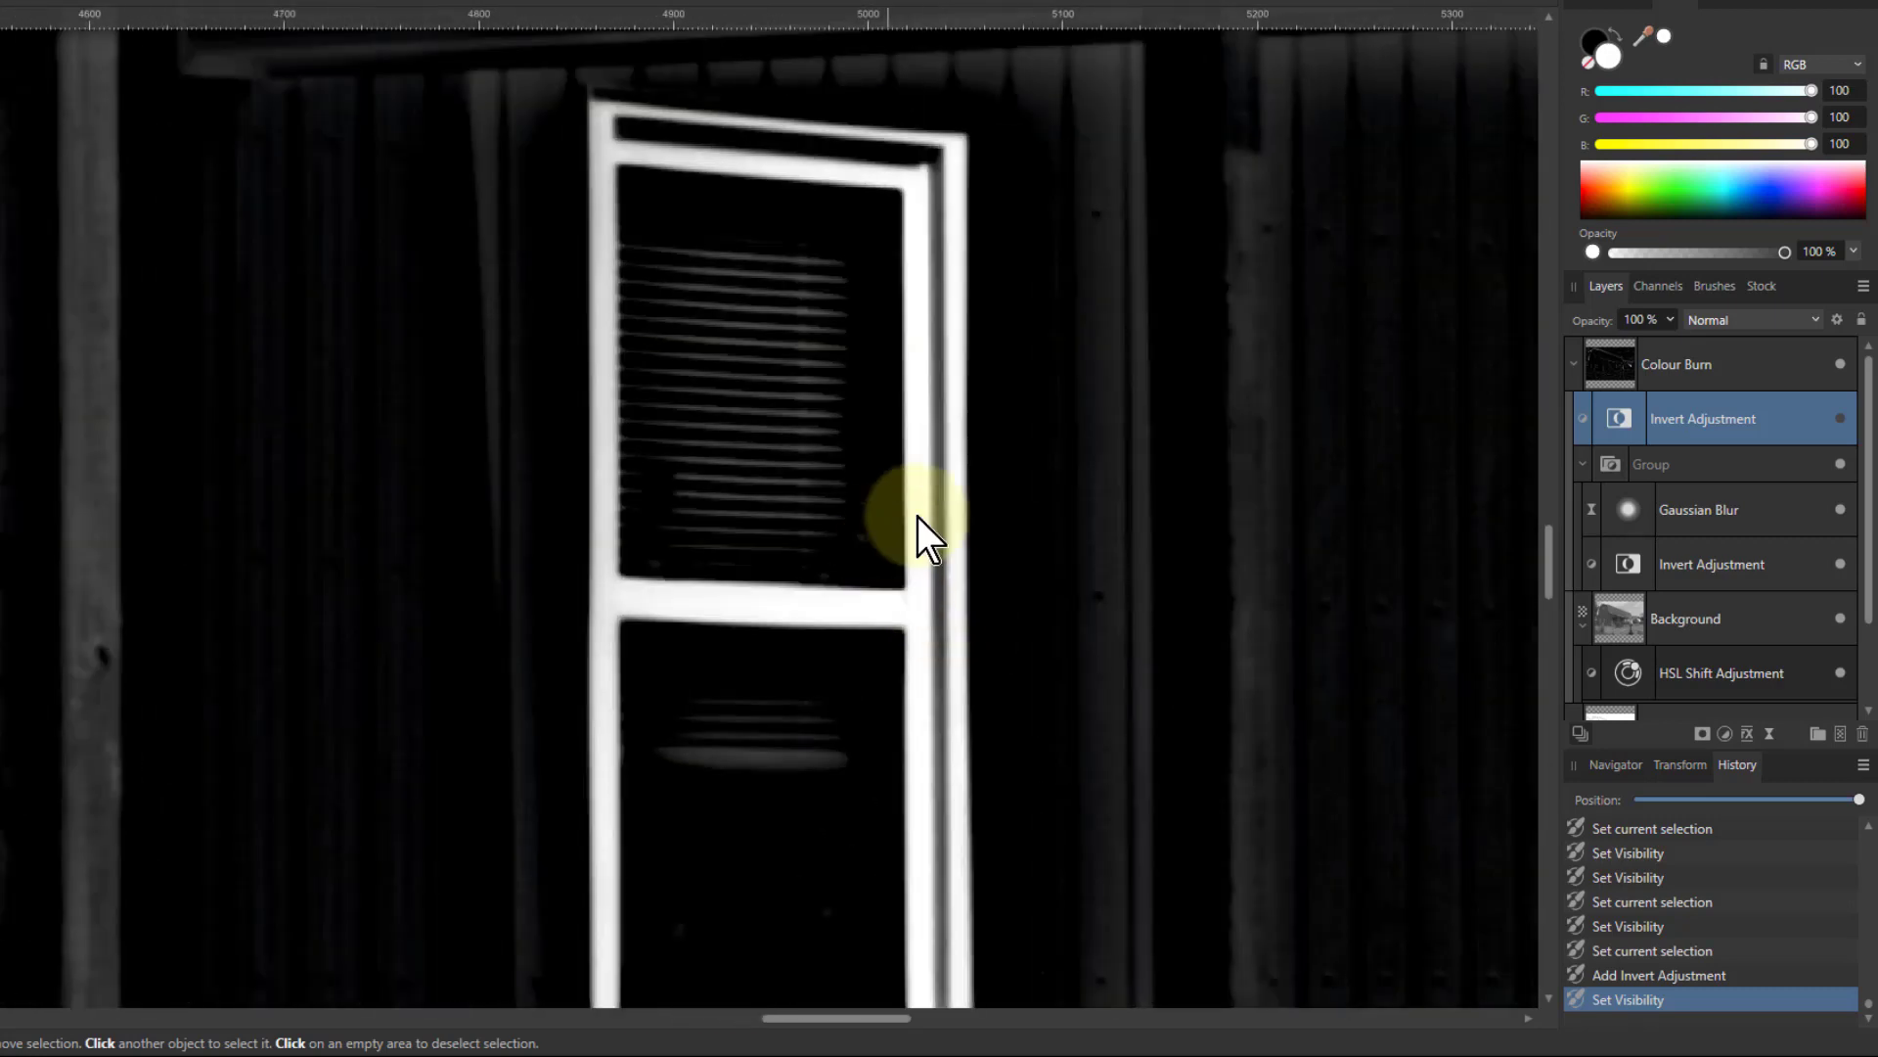
scroll(906, 587, up, 1)
drag(102, 596, 150, 561)
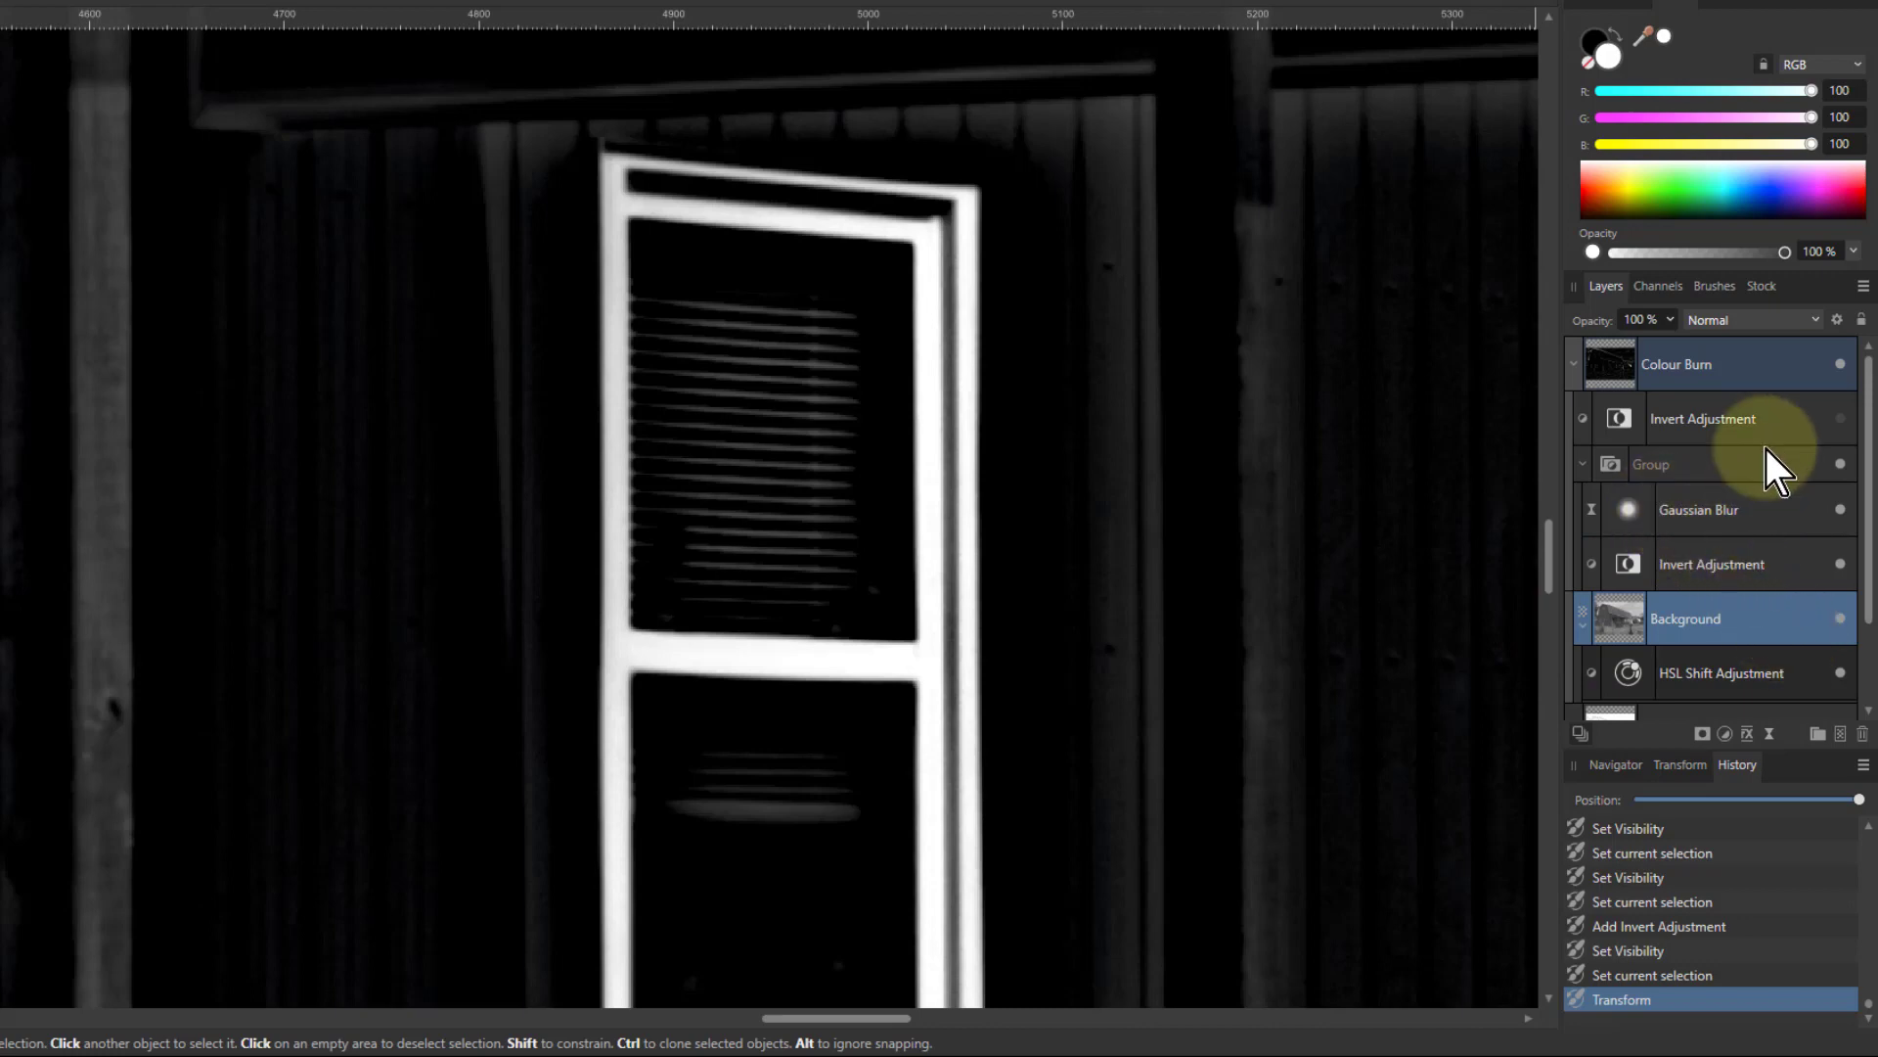
Step: Hide the Colour Burn group and show the original Background photo
click(1838, 365)
scroll(1846, 642, down, 2)
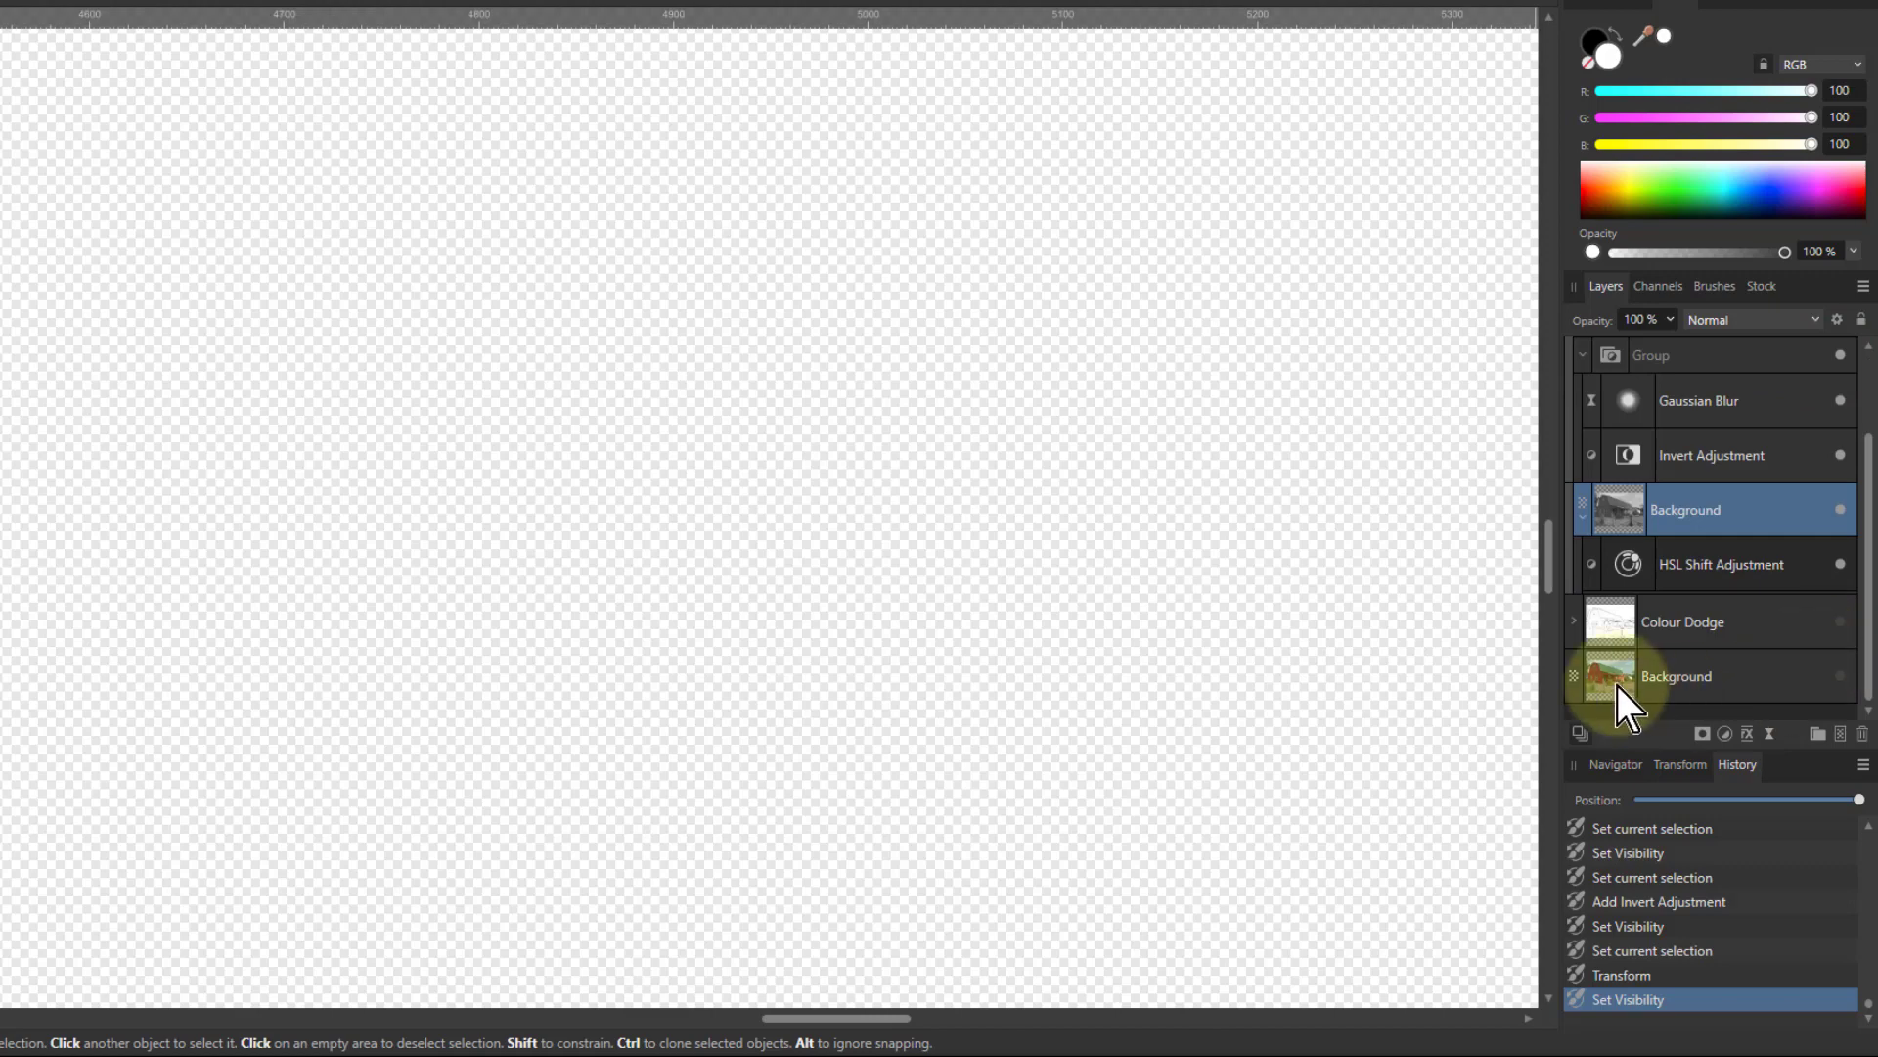
click(1840, 675)
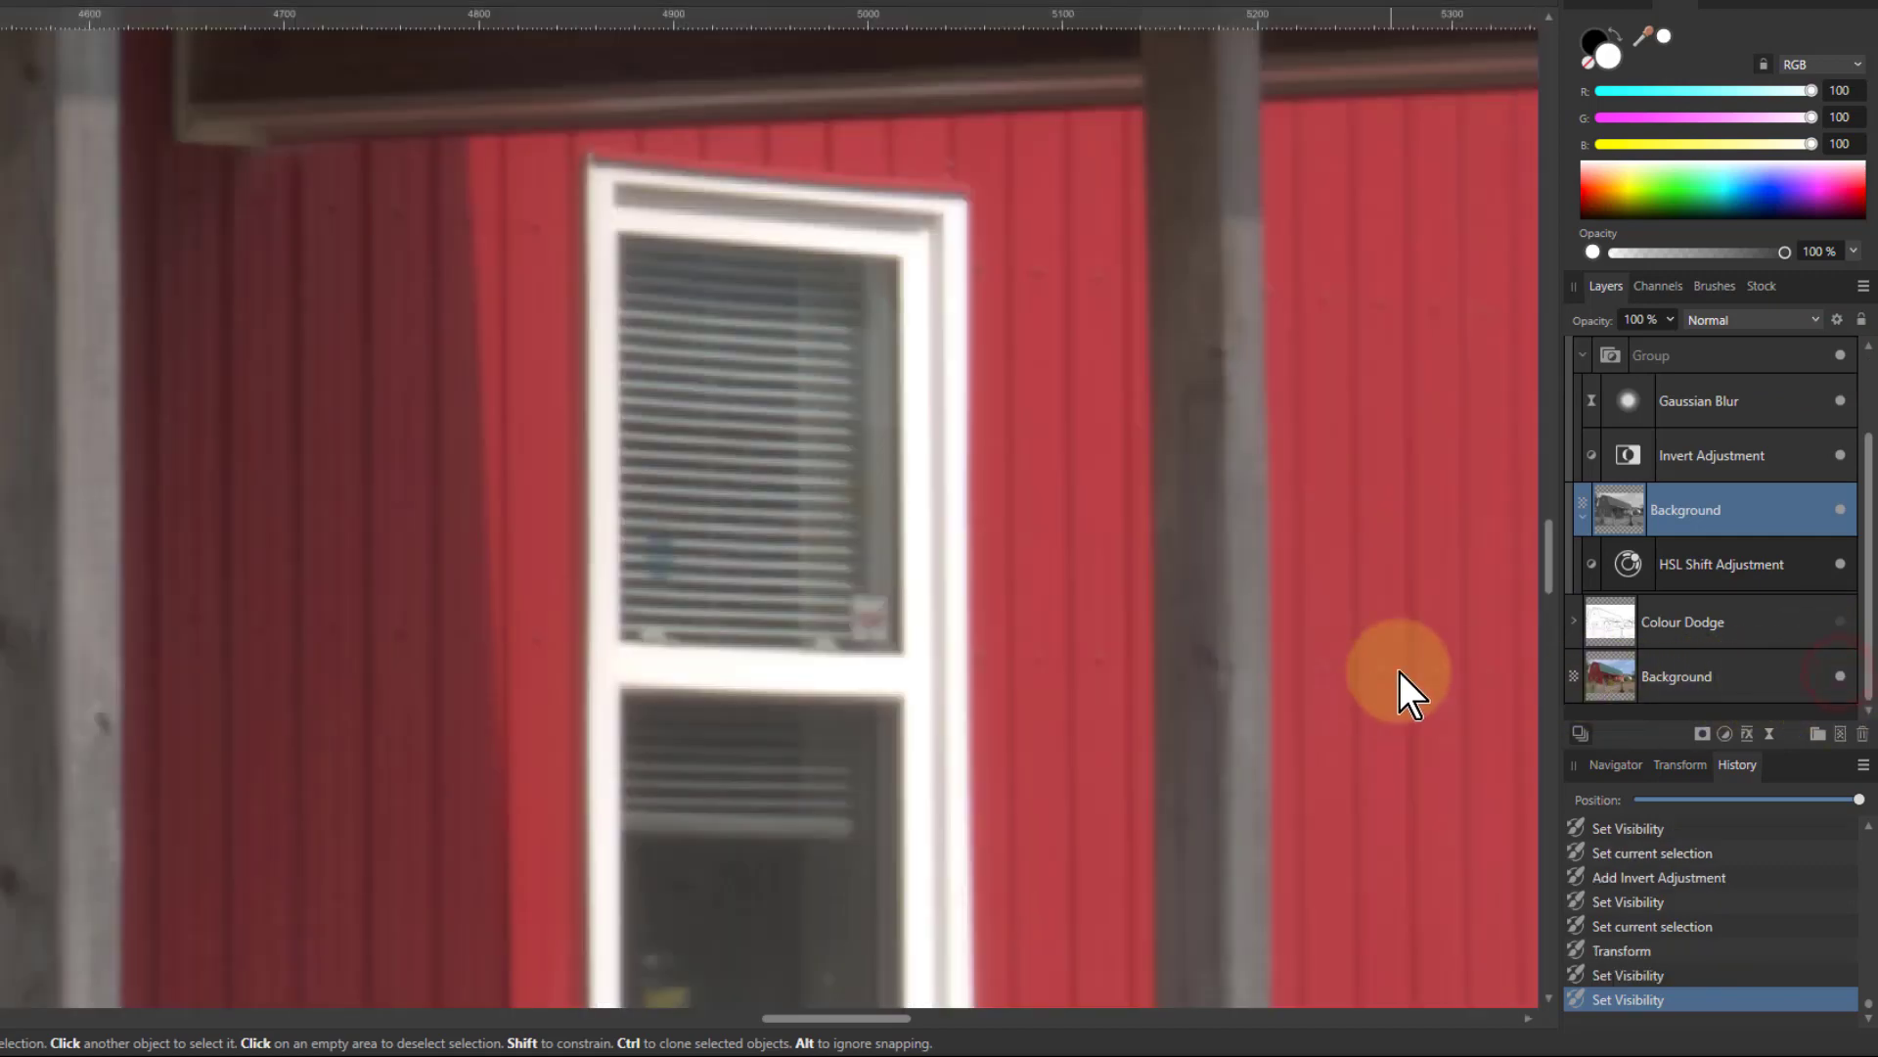
Step: Sample white from the window frame as the current colour and fit the photo in view
click(1325, 360)
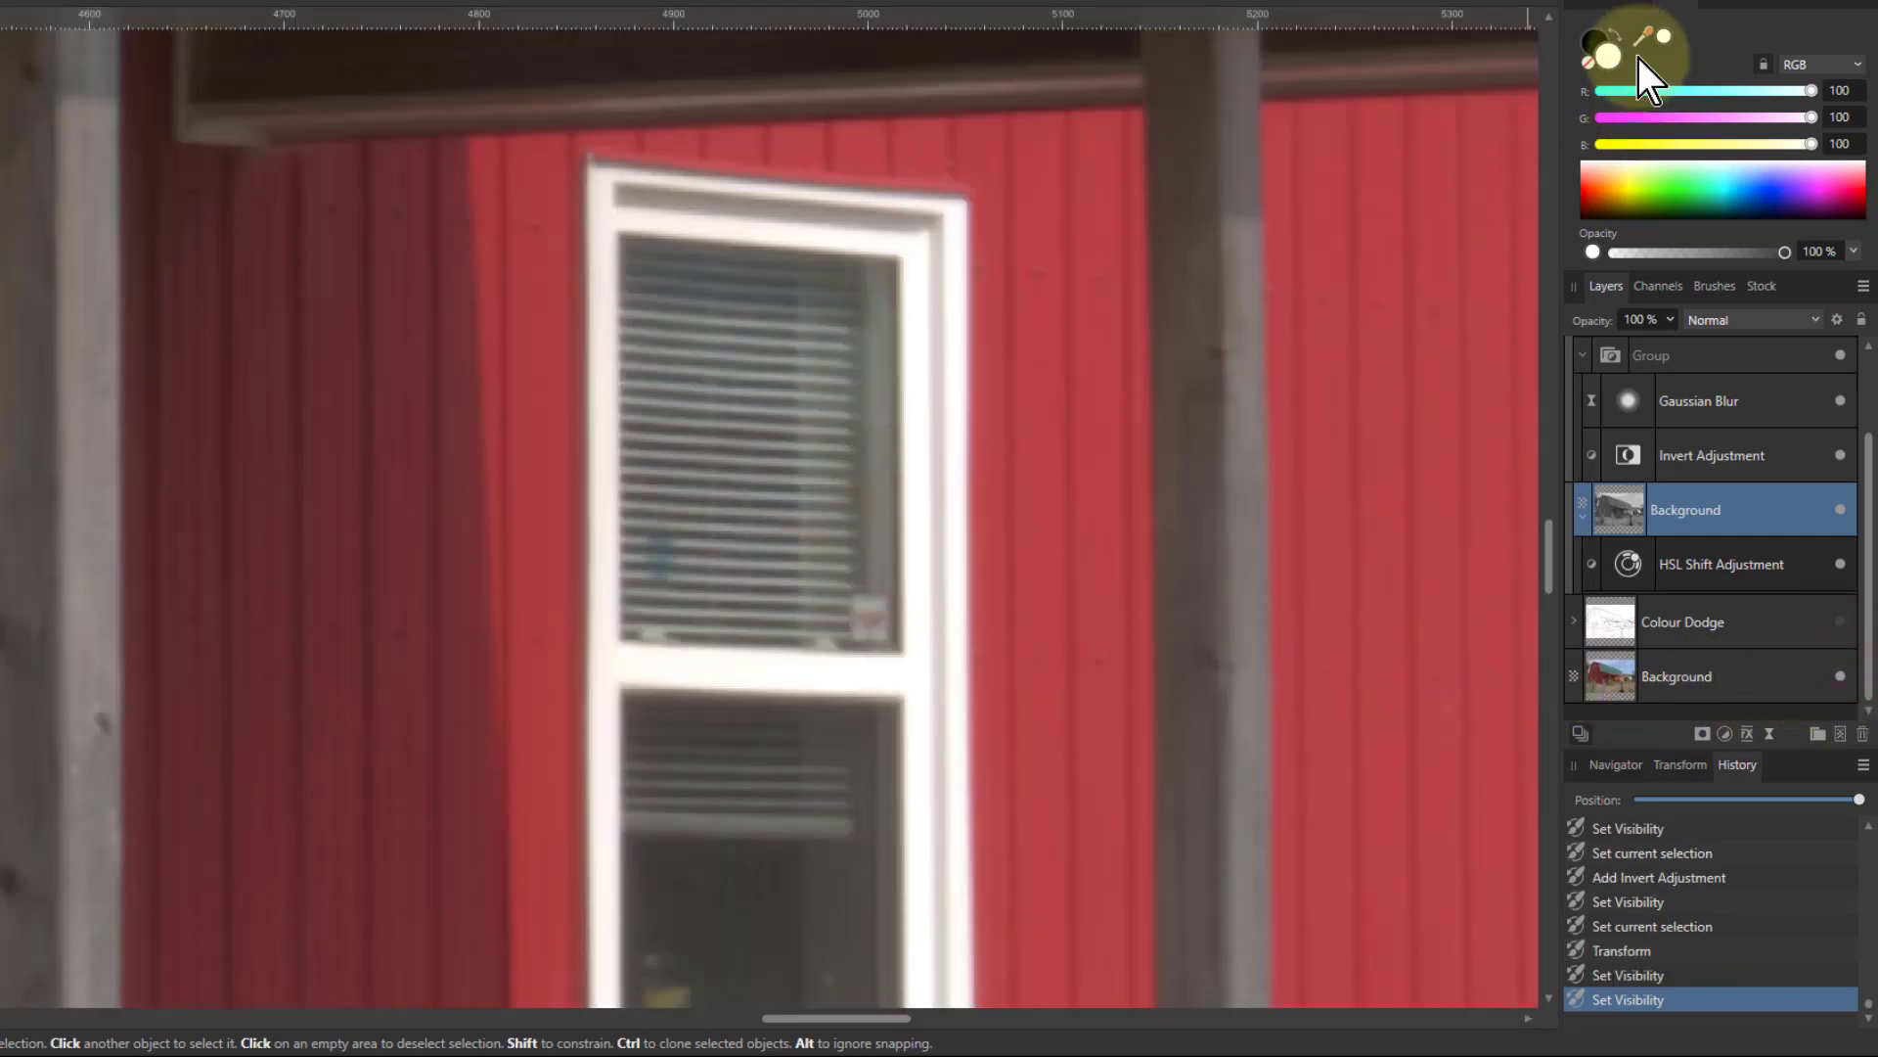
drag(1646, 39, 919, 485)
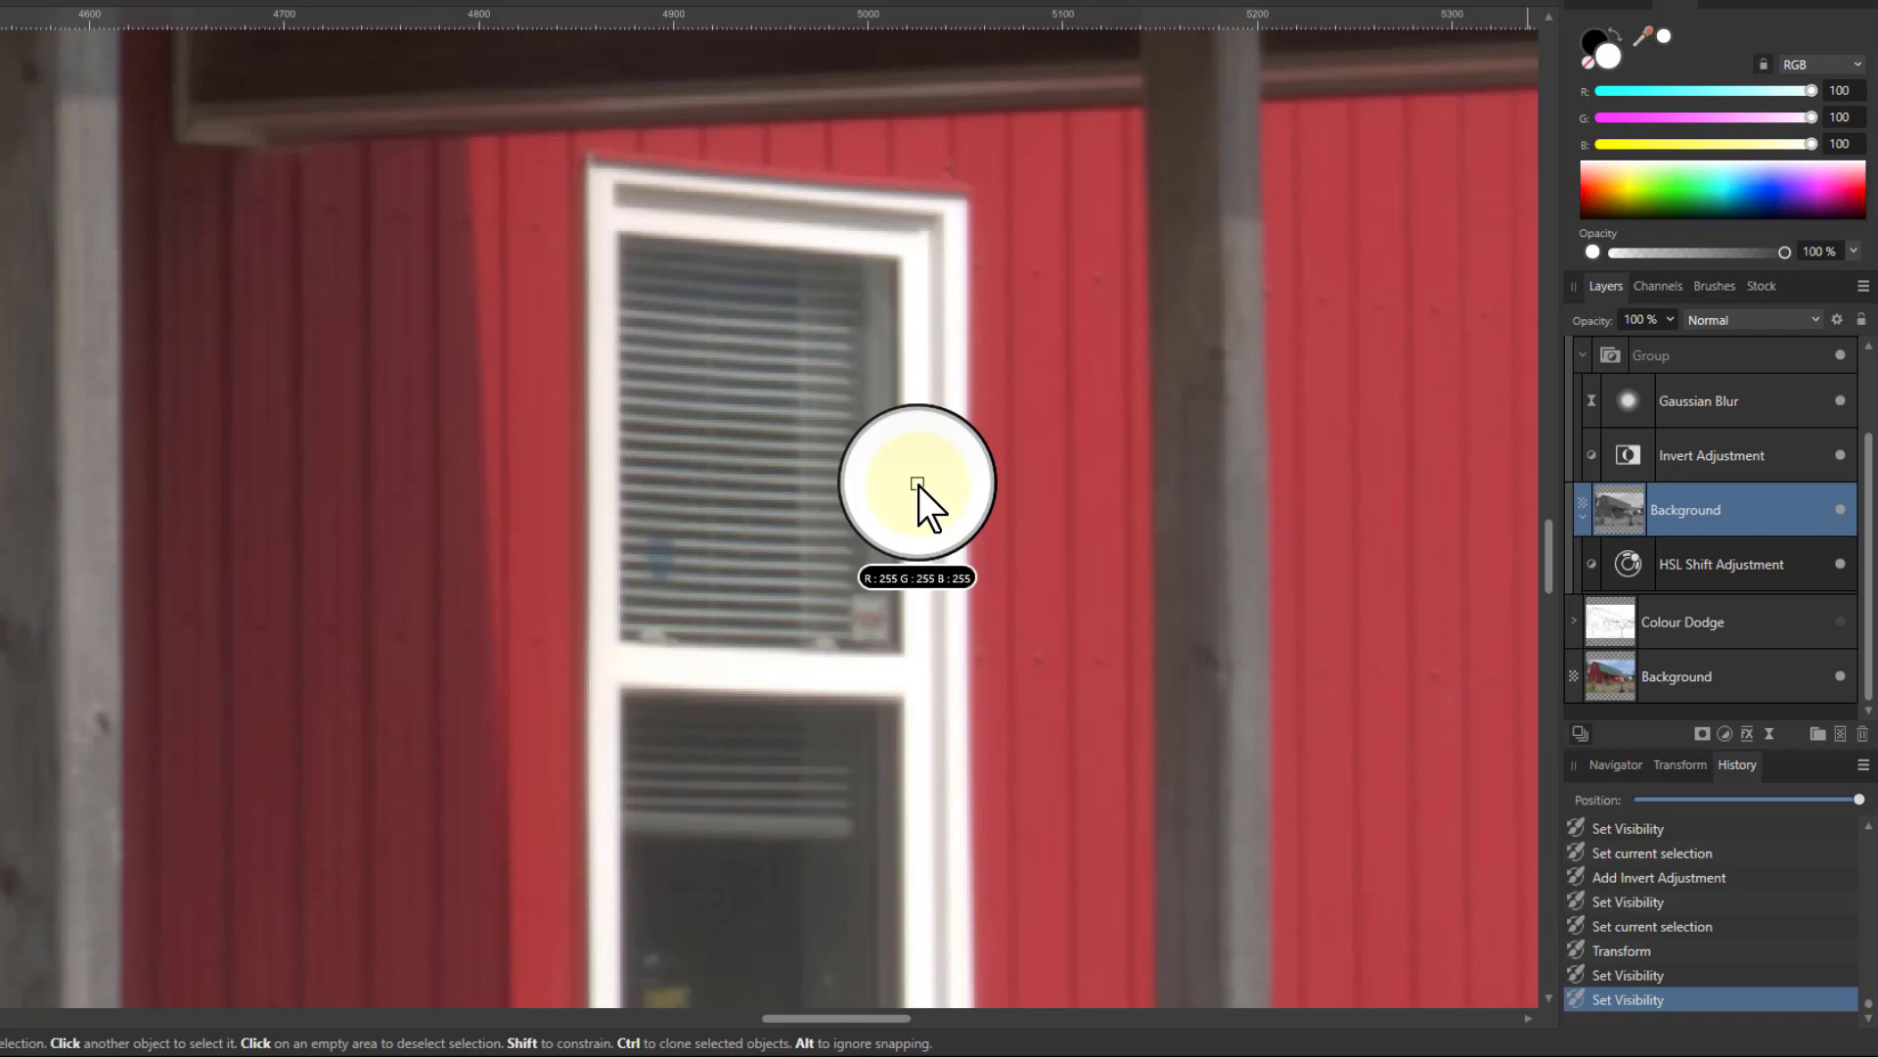
drag(919, 485, 948, 485)
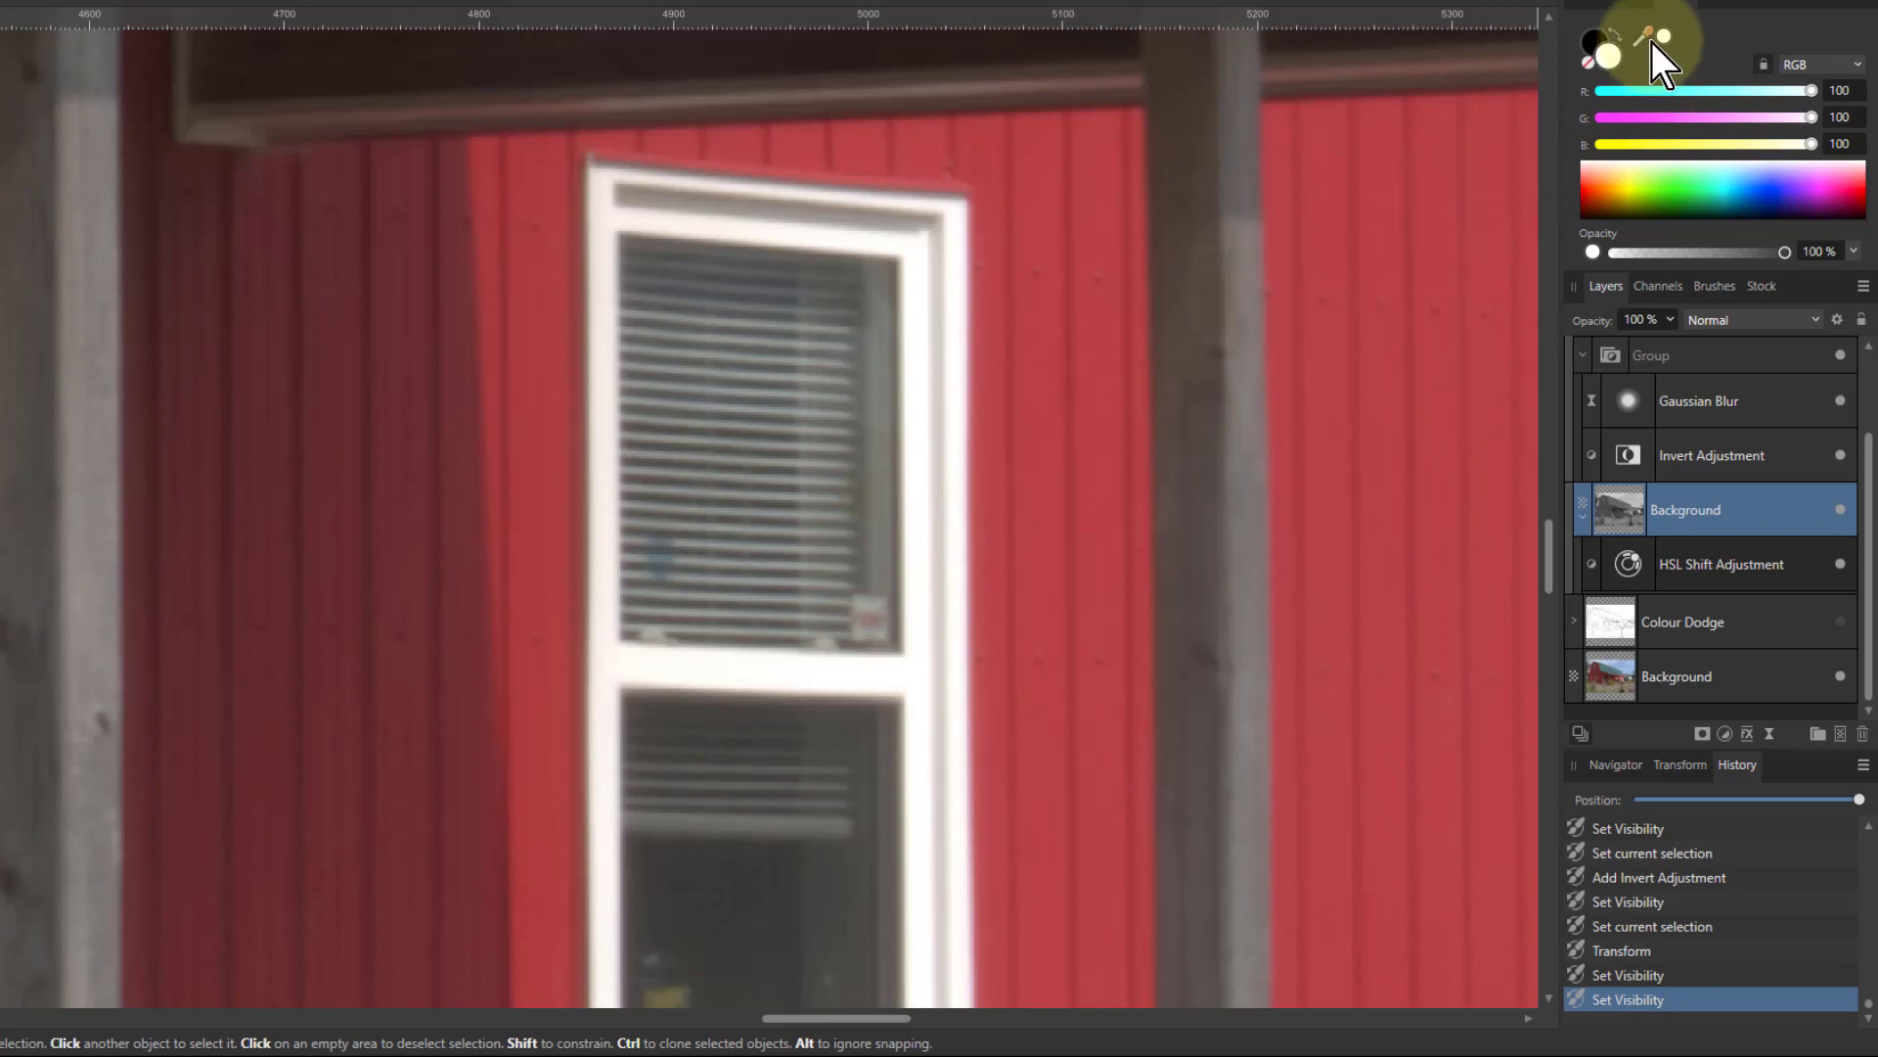
key(ctrl+0)
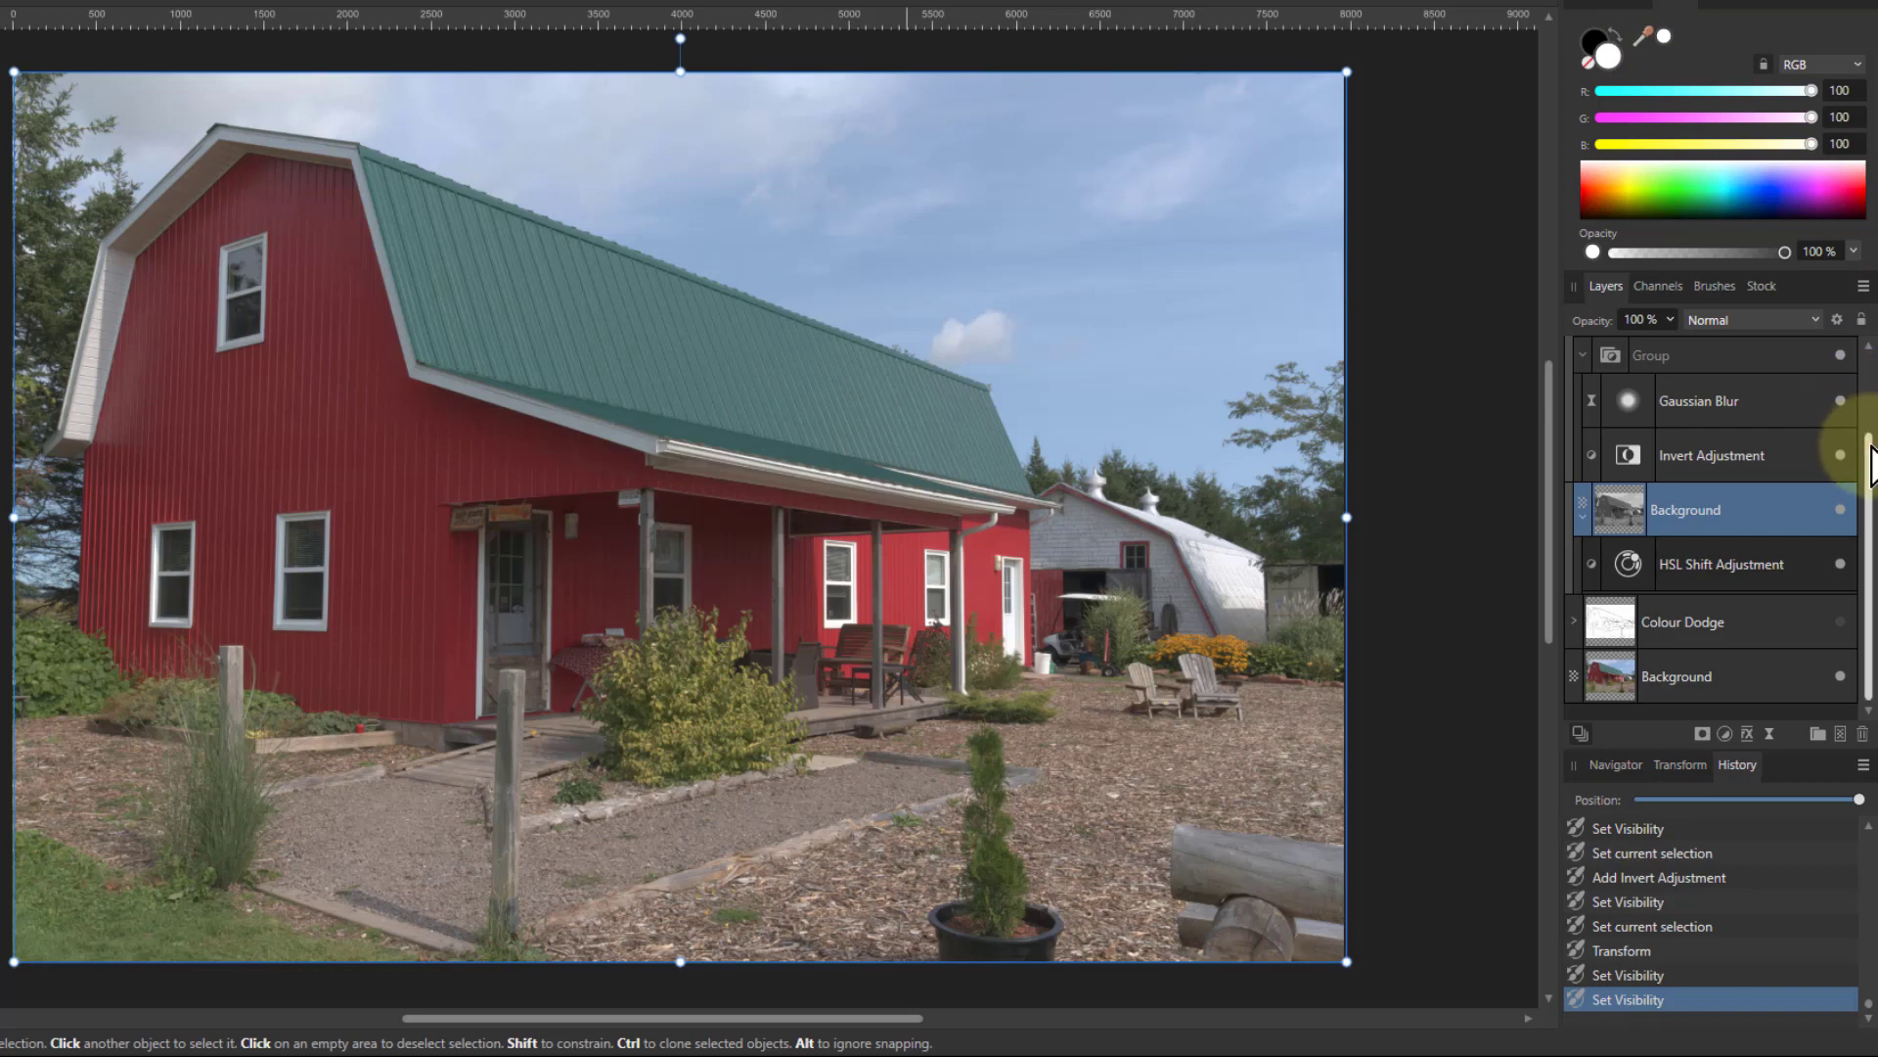
Step: Turn the Colour Burn group back on and hide the bottom Background photo
scroll(1870, 460, up, 2)
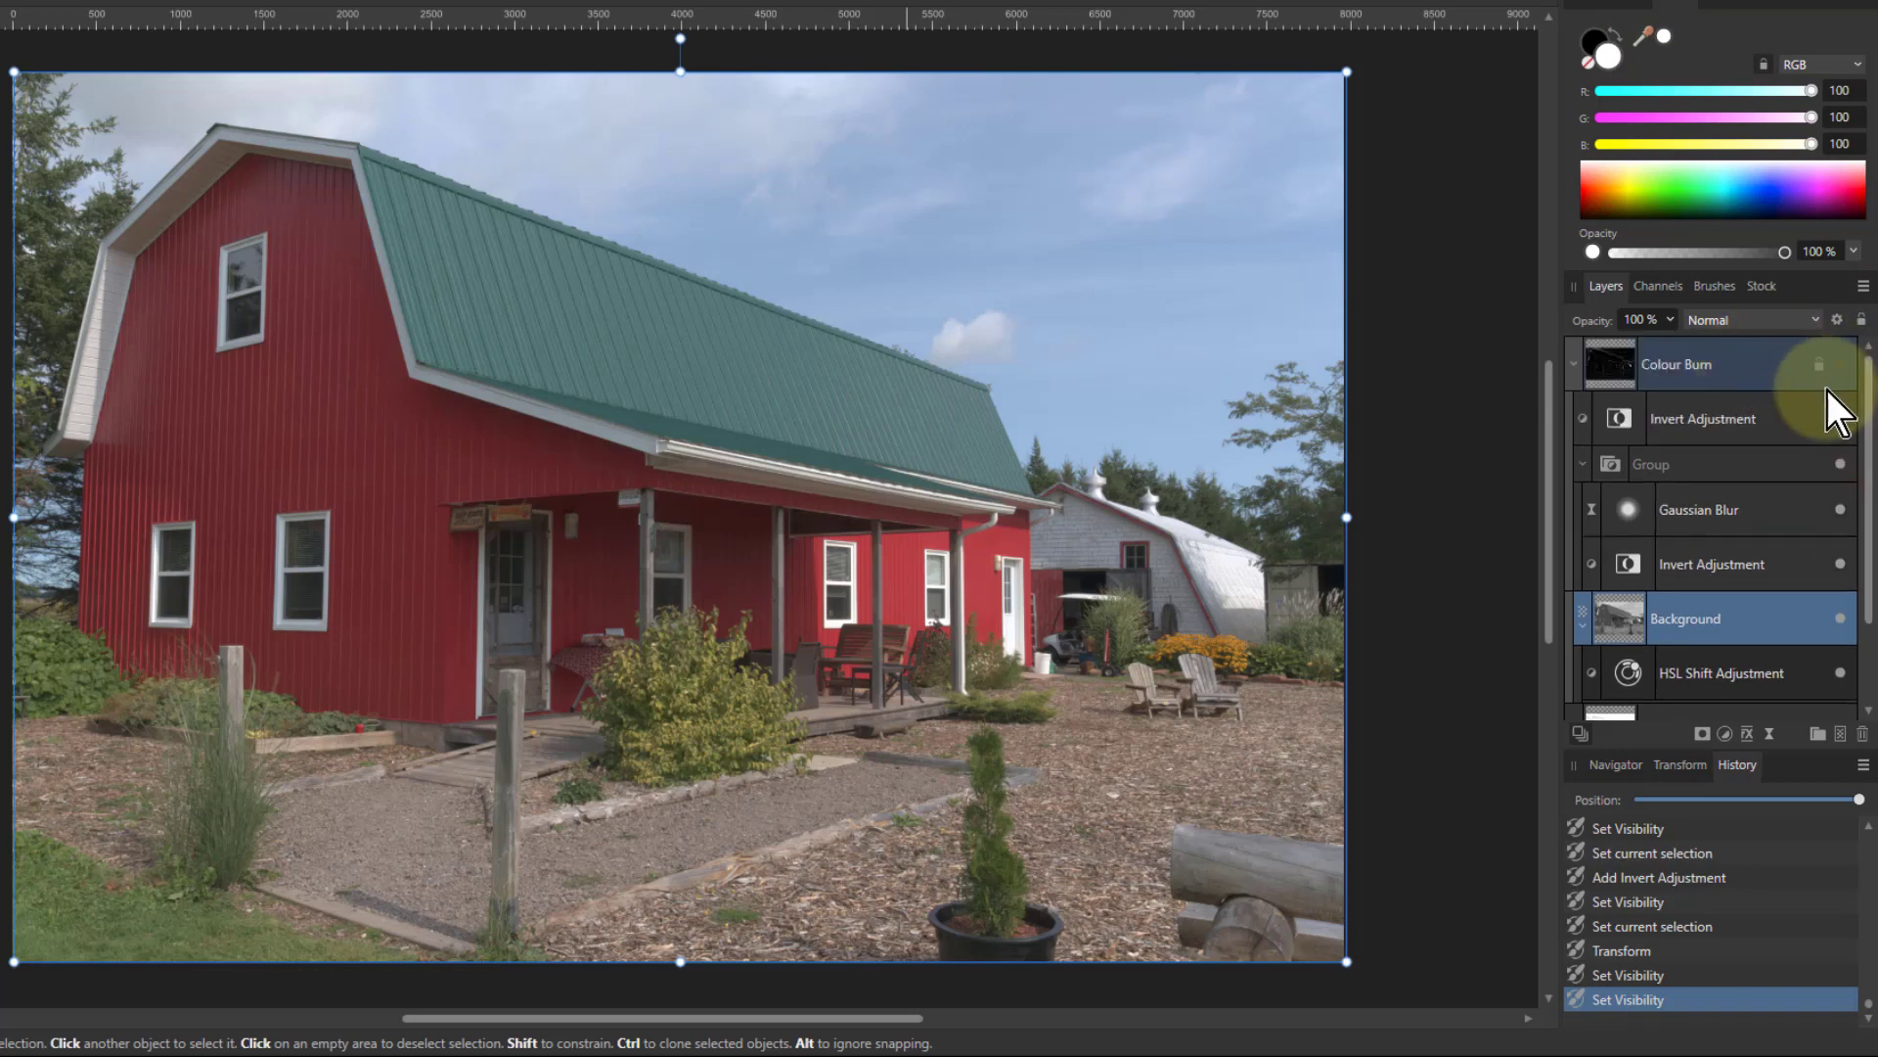
click(1843, 366)
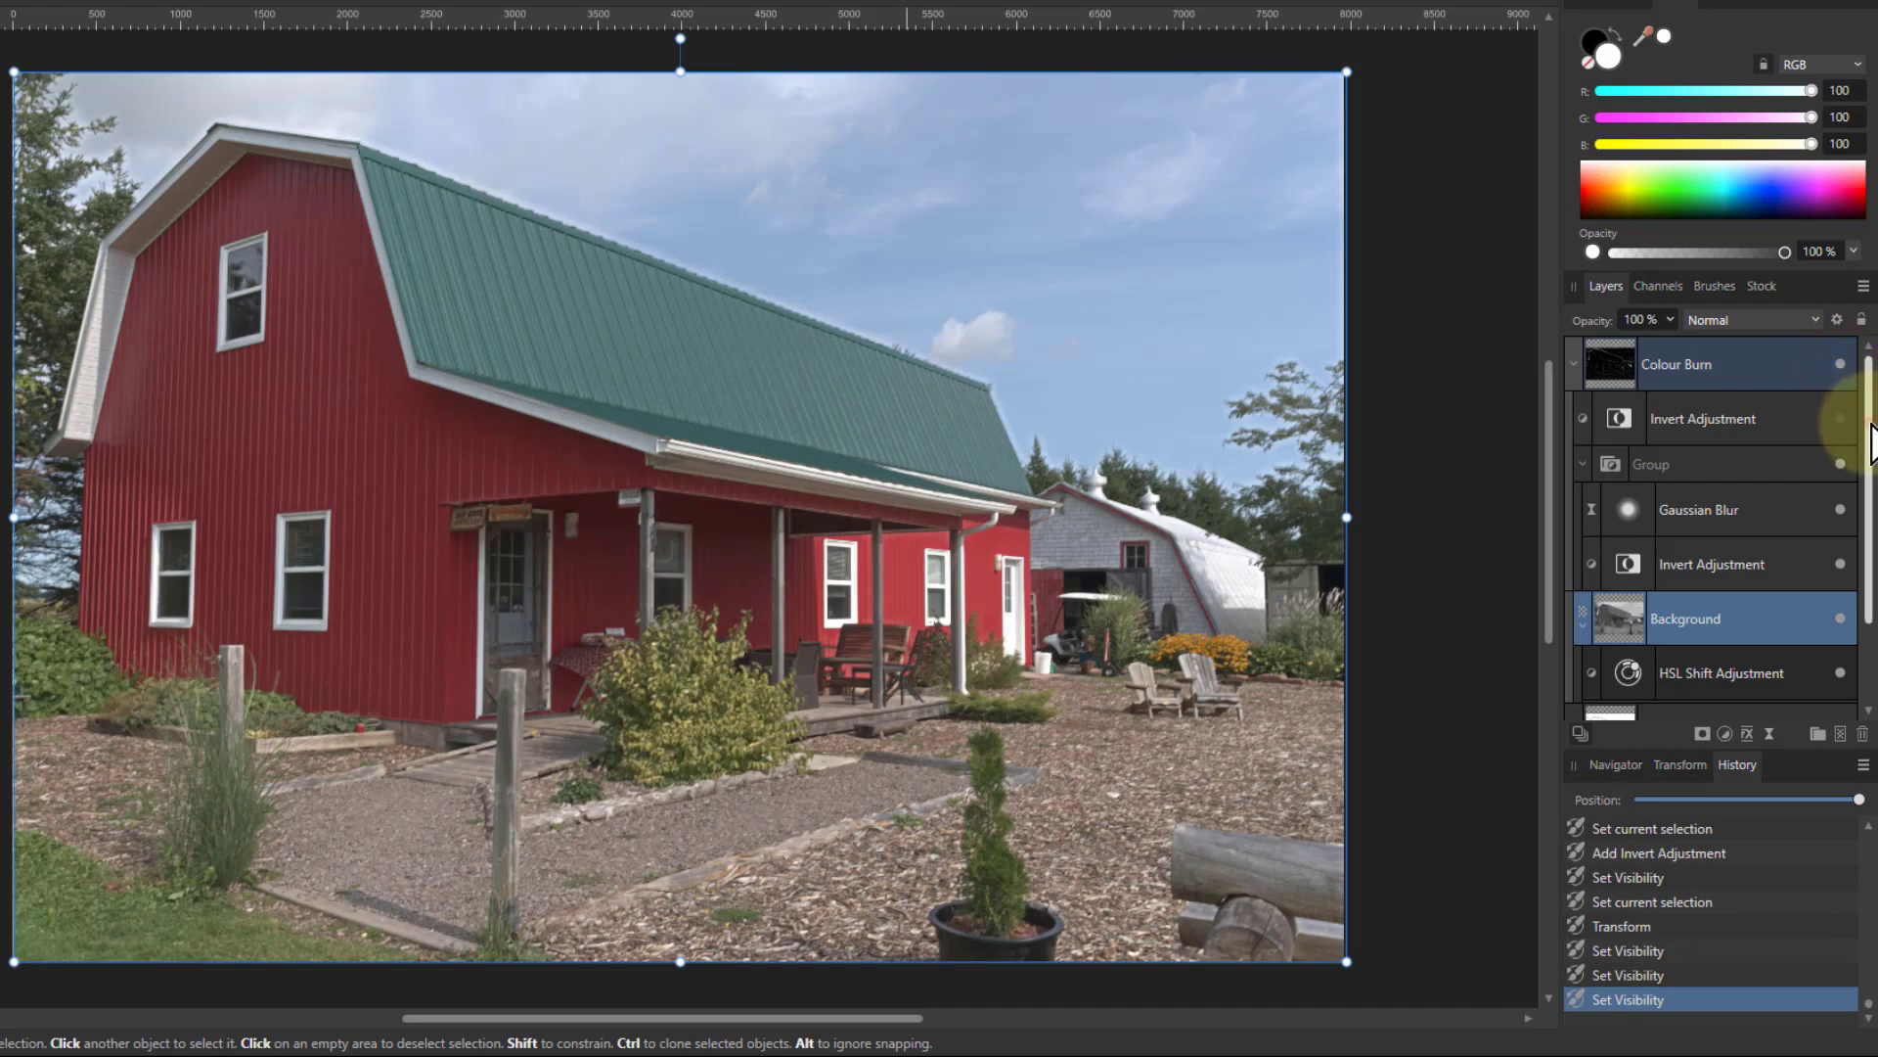
scroll(1849, 538, down, 2)
click(1840, 676)
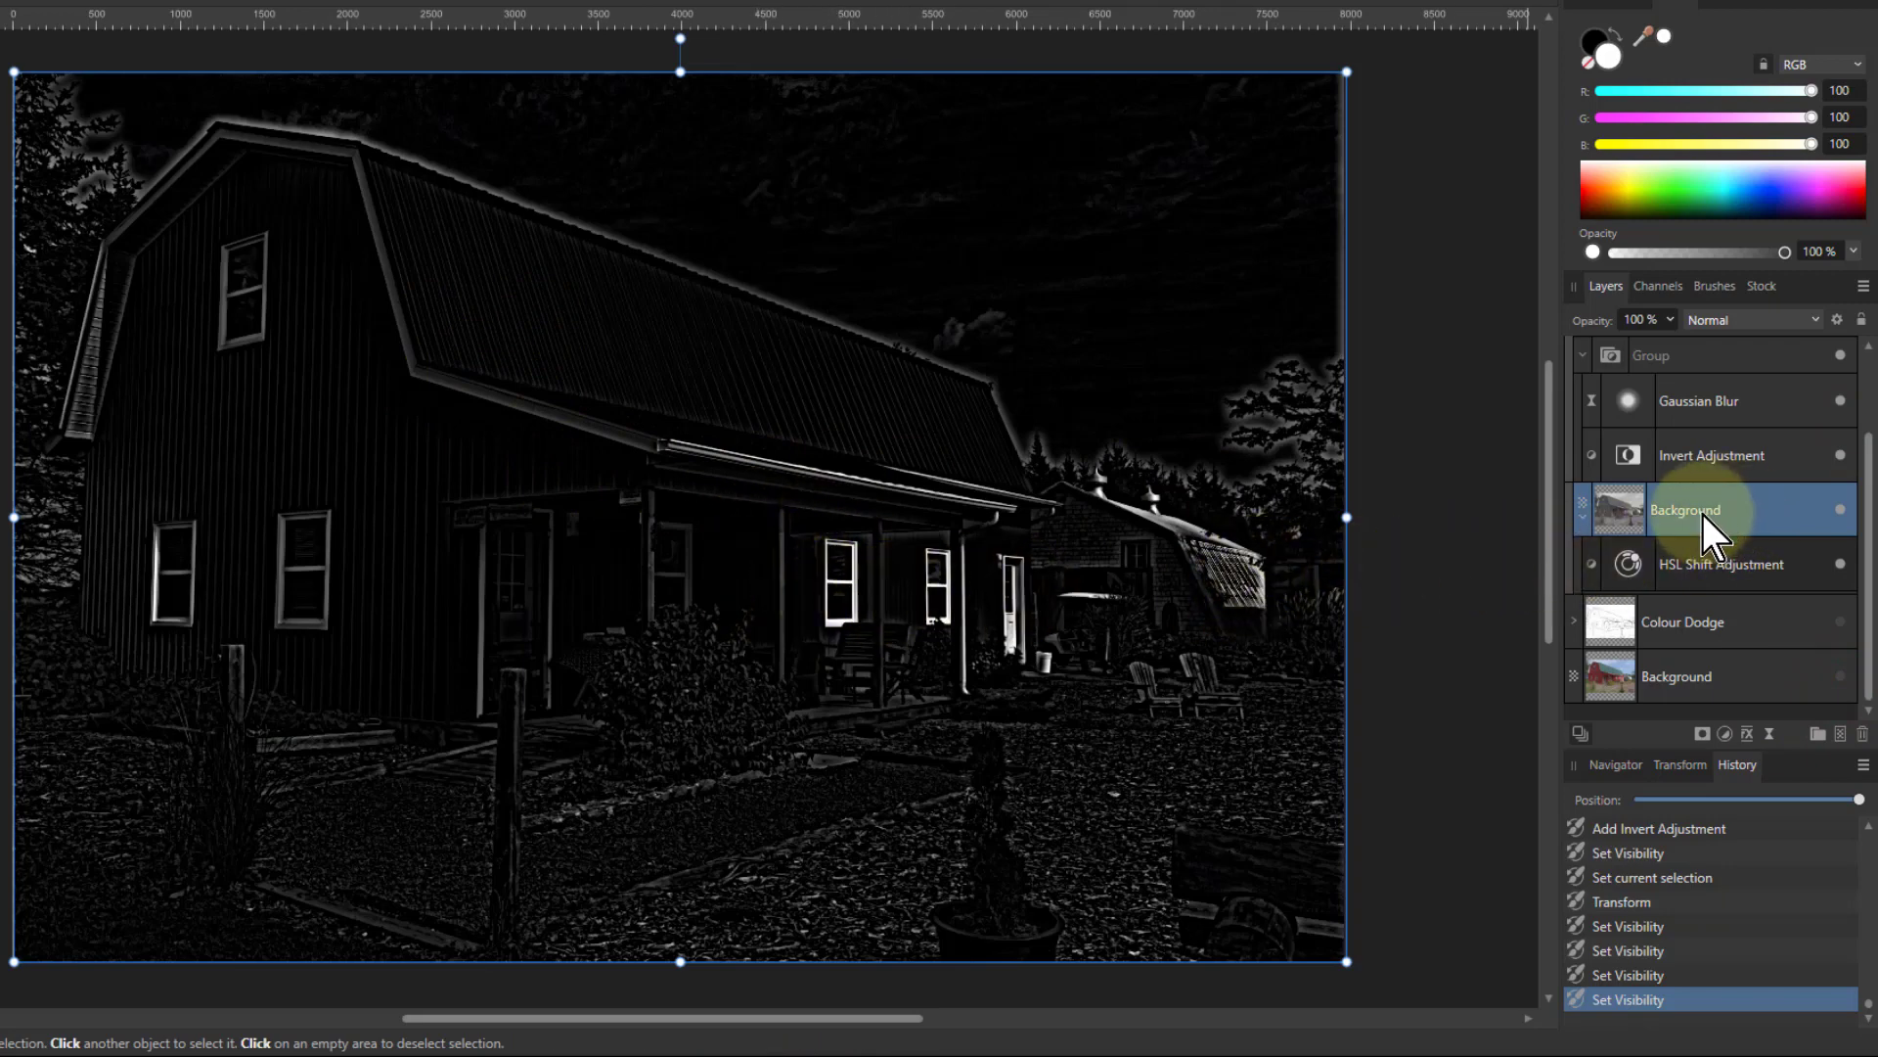
Step: Lower the HSL Shift luminosity to -23%, then show the Background photo again
click(1624, 566)
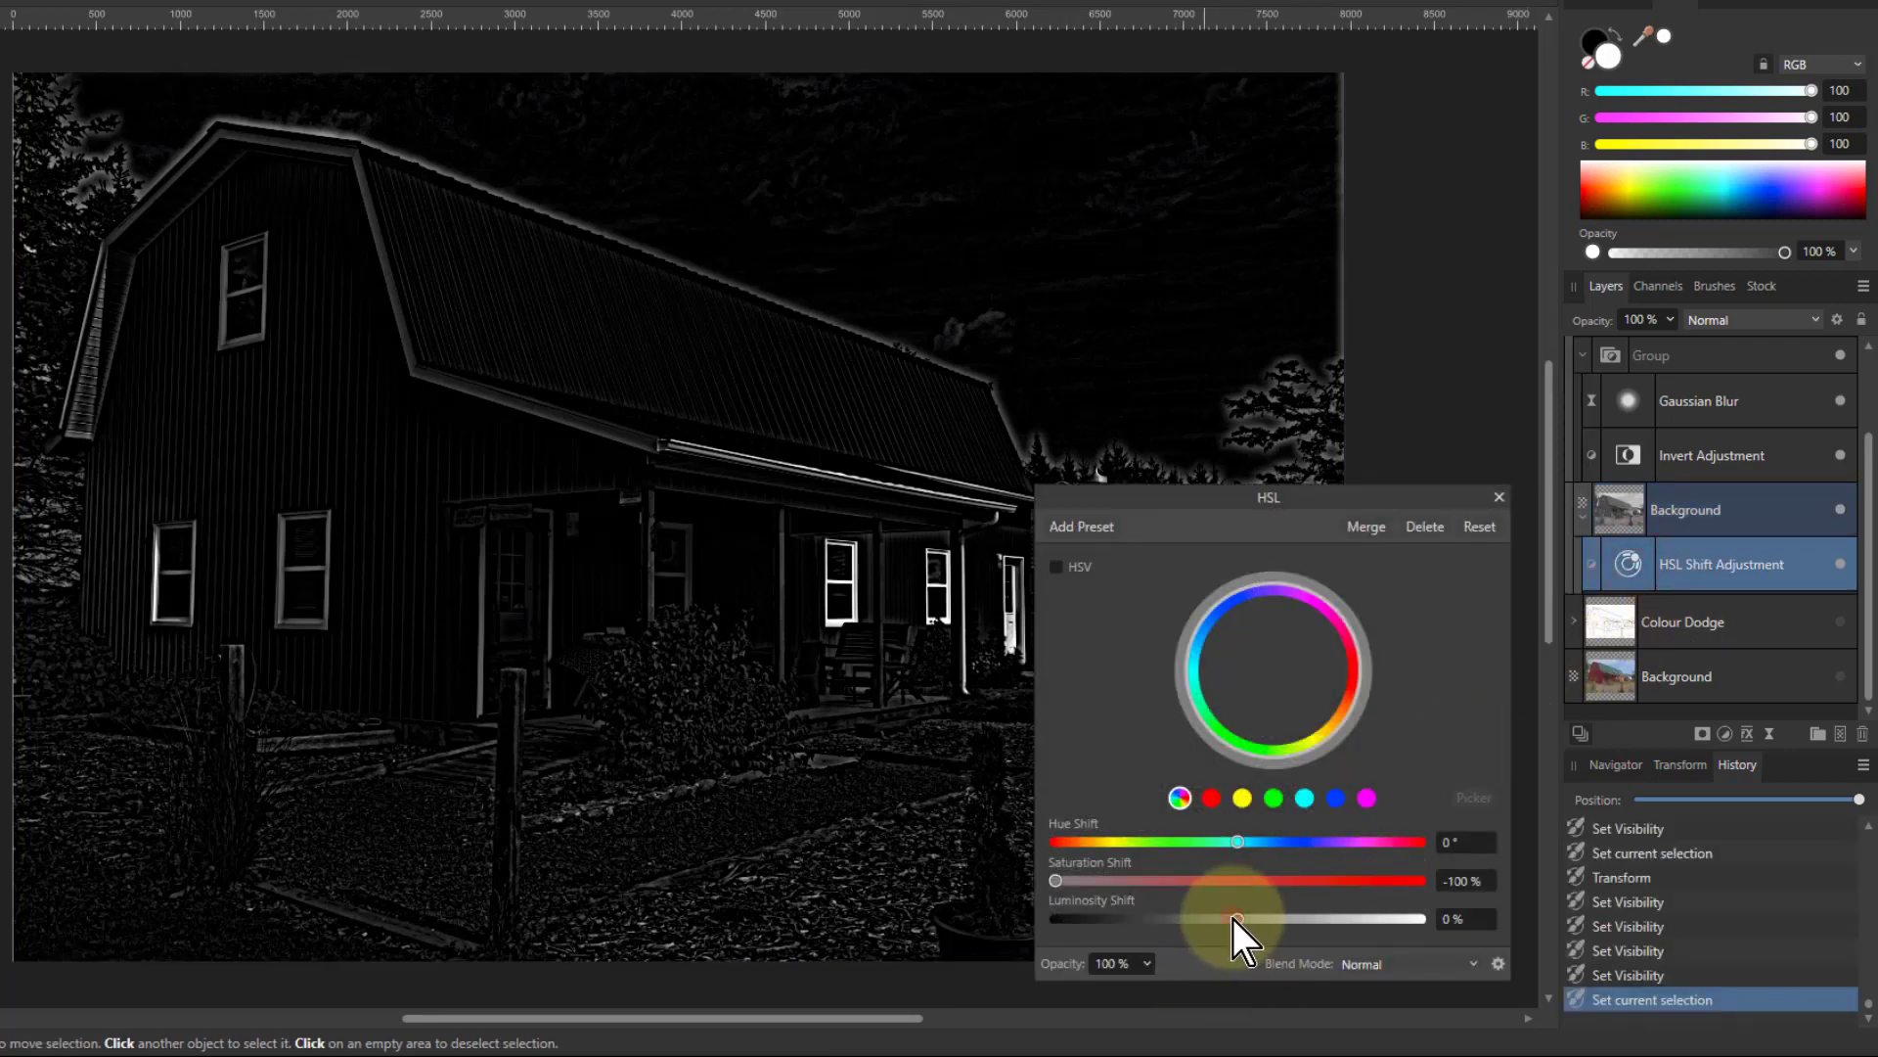
drag(1232, 918, 1195, 926)
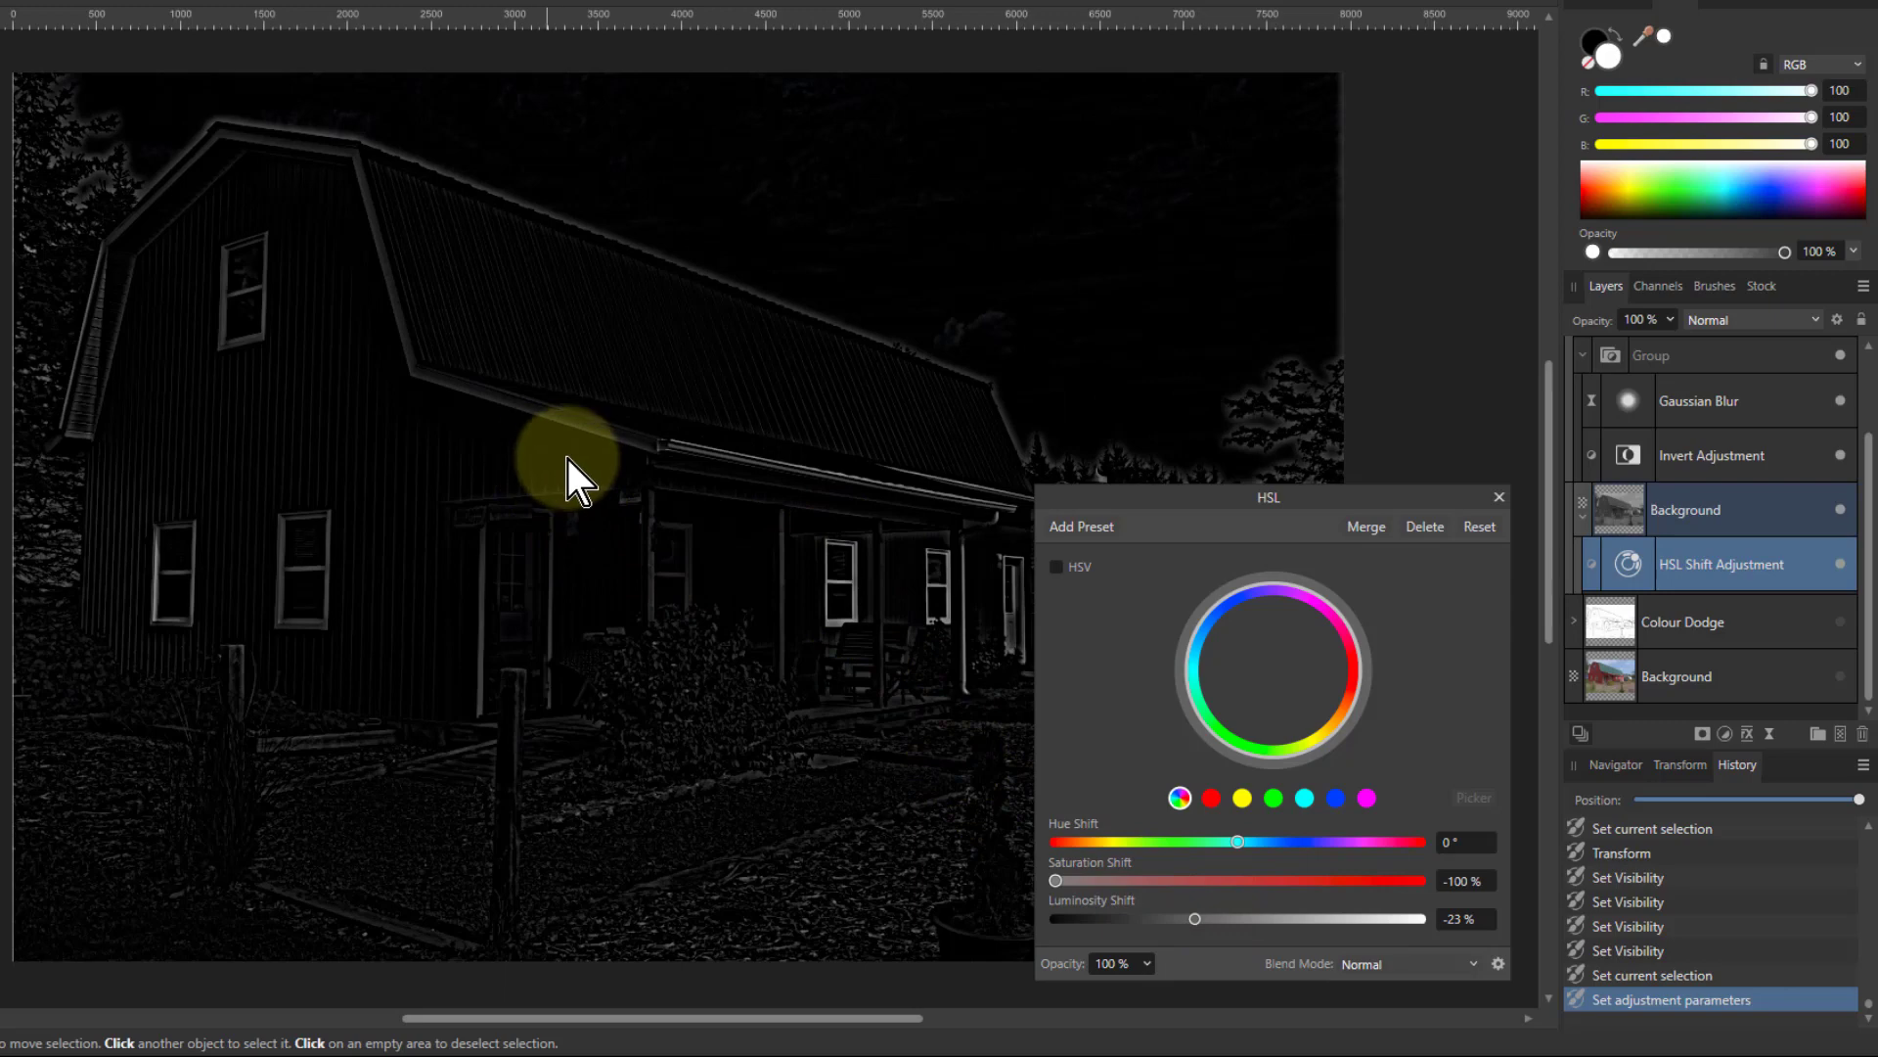
click(1497, 497)
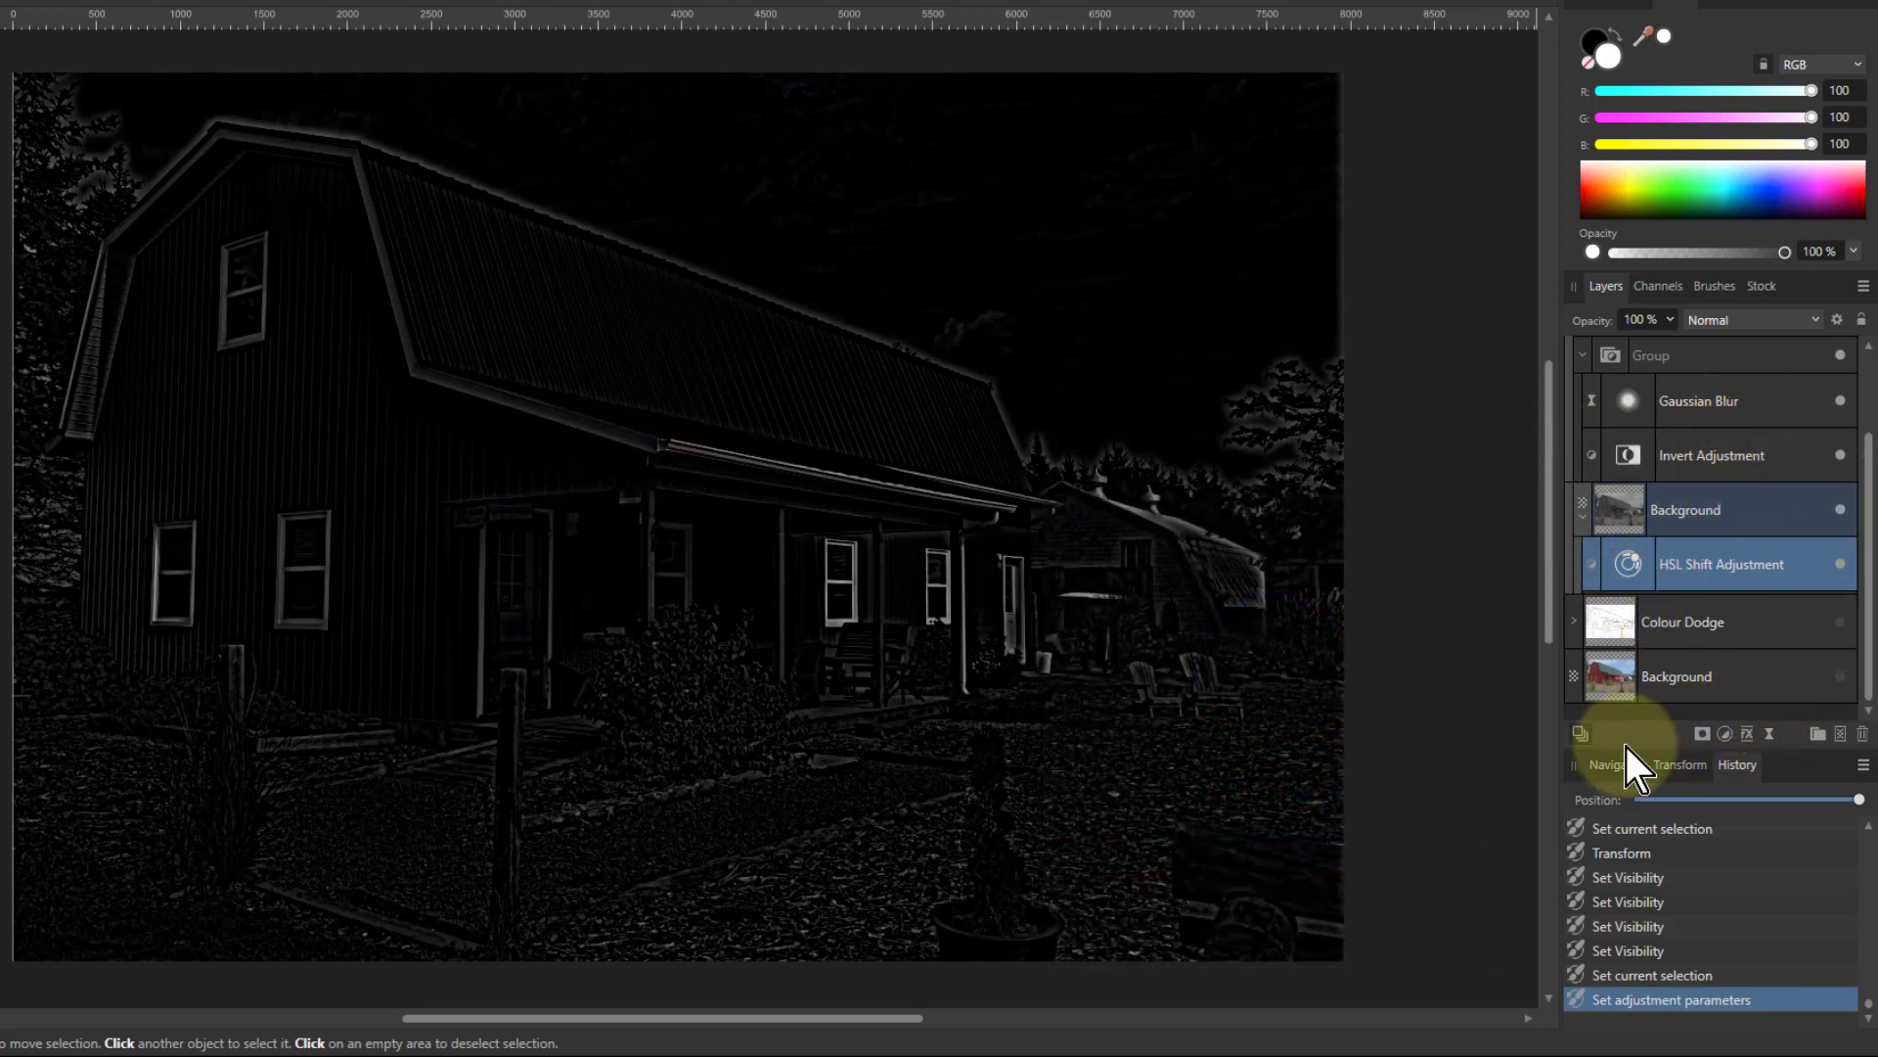
click(1841, 678)
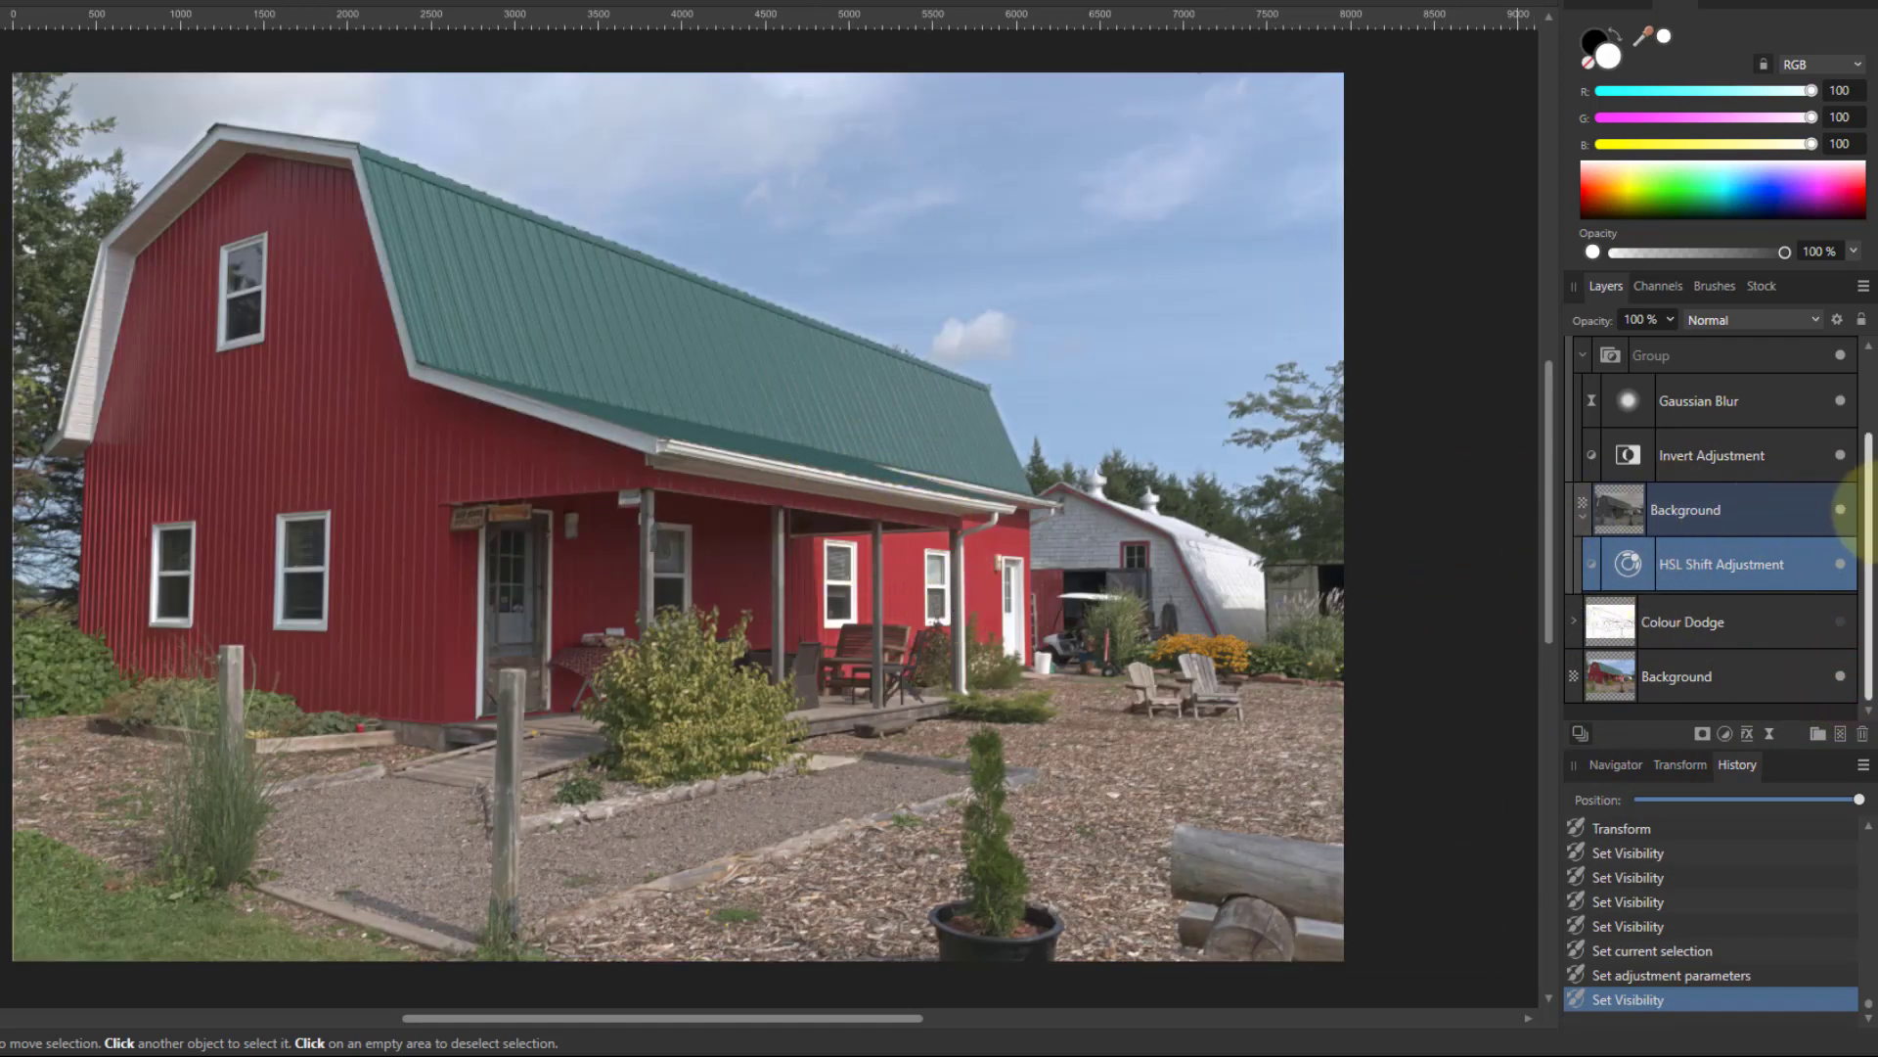
Step: Make the Colour Dodge group visible alongside Colour Burn and zoom into the barn roof
drag(1874, 528, 1871, 391)
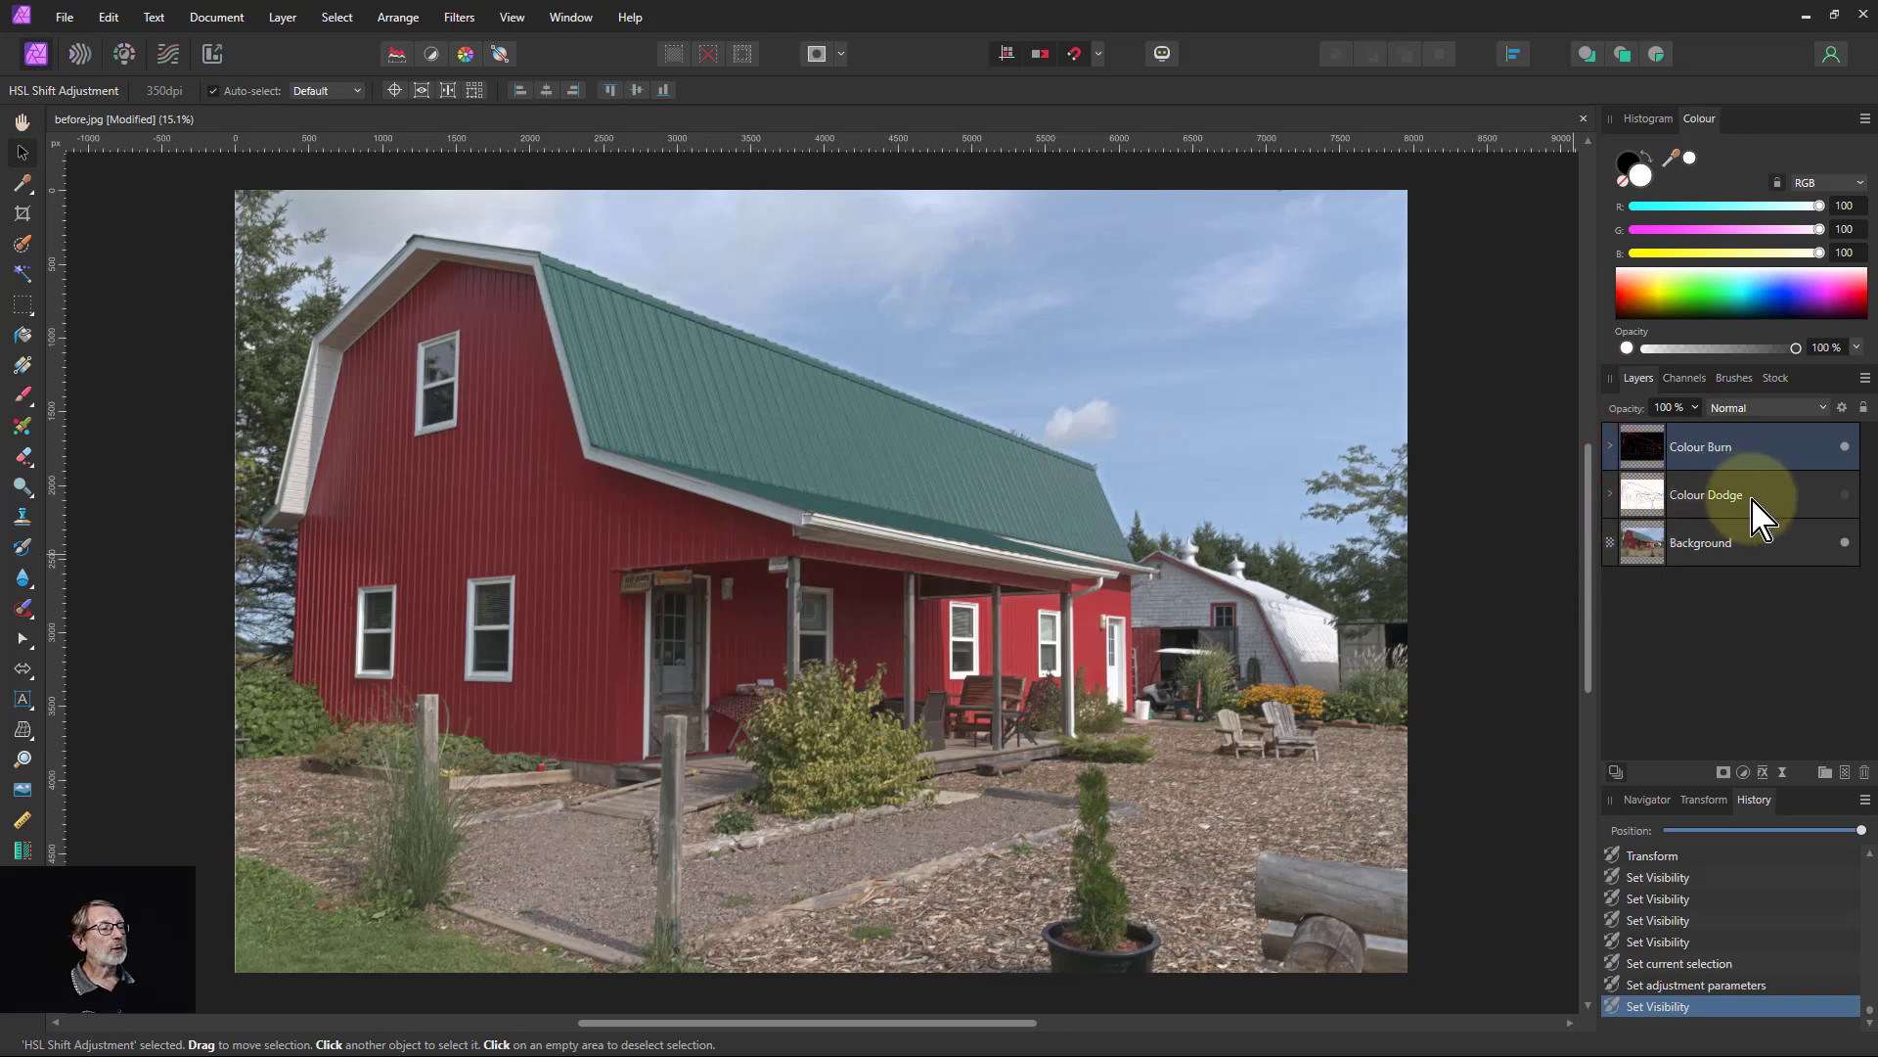
click(1647, 493)
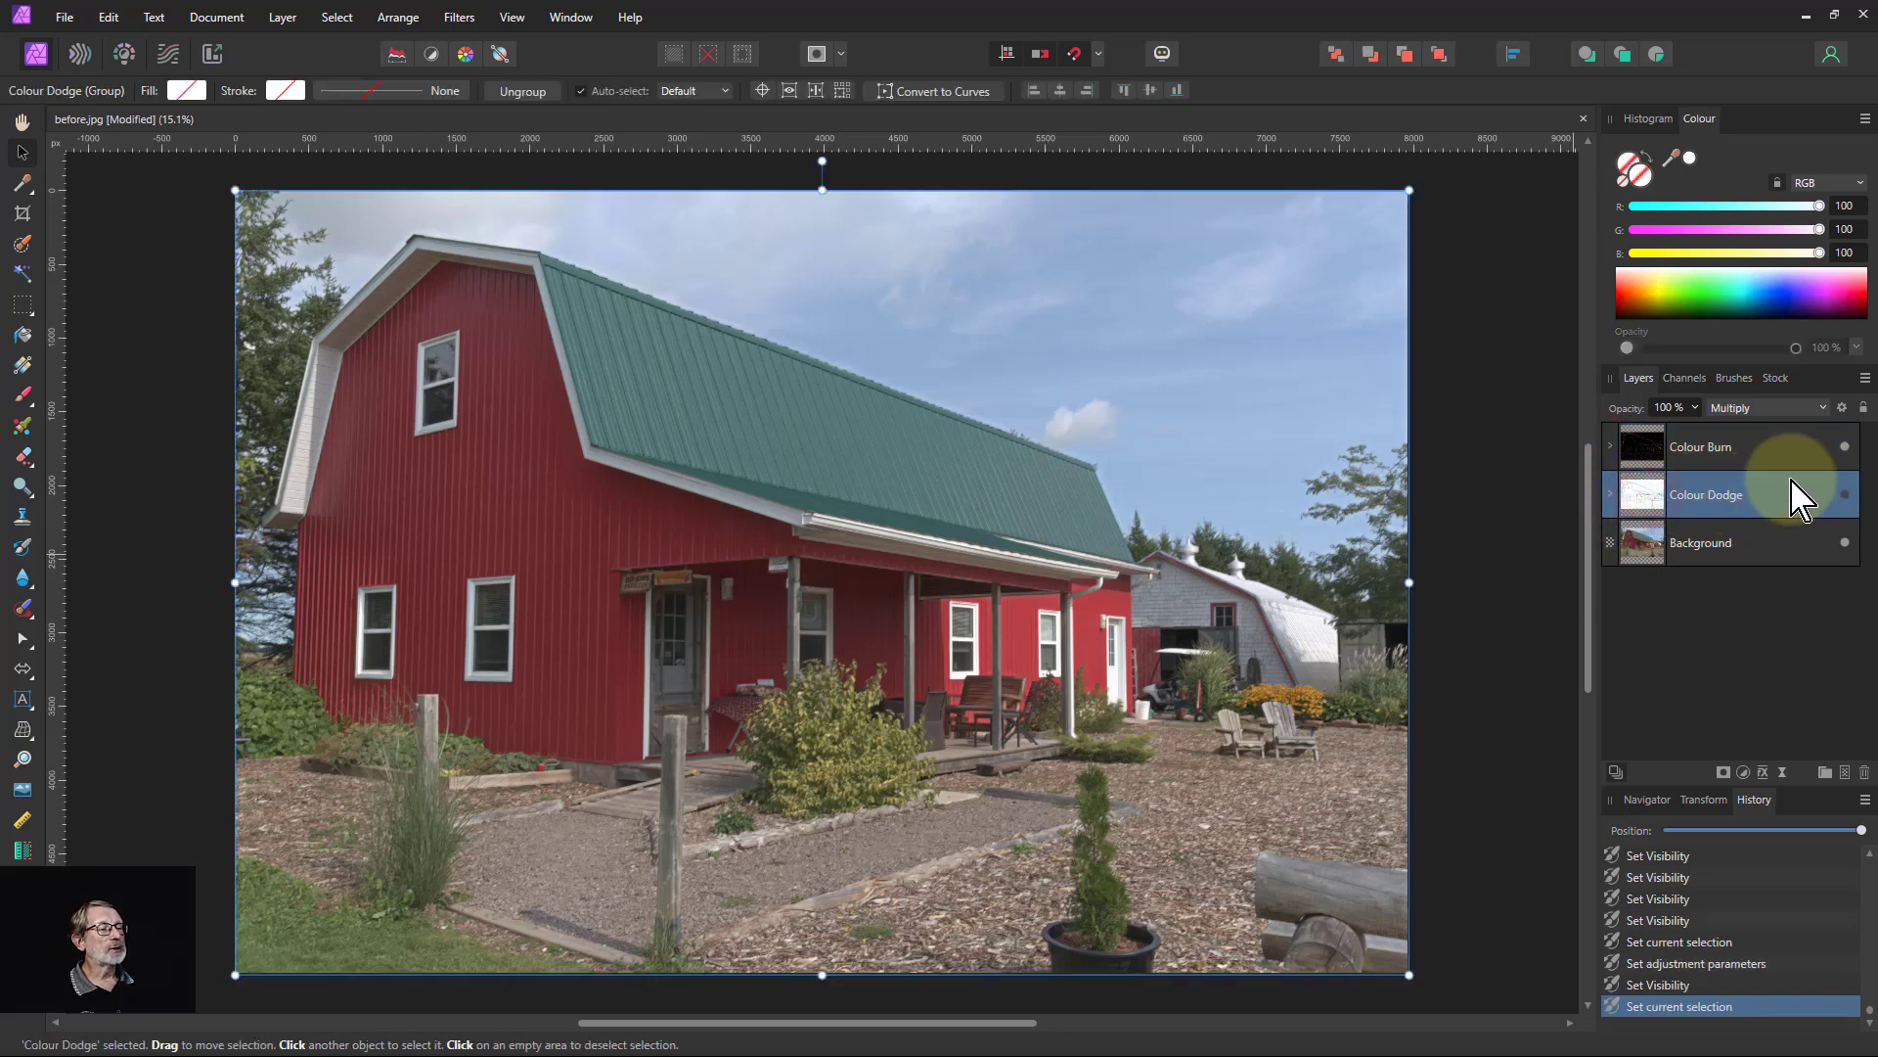
click(1844, 494)
shift+click(1742, 452)
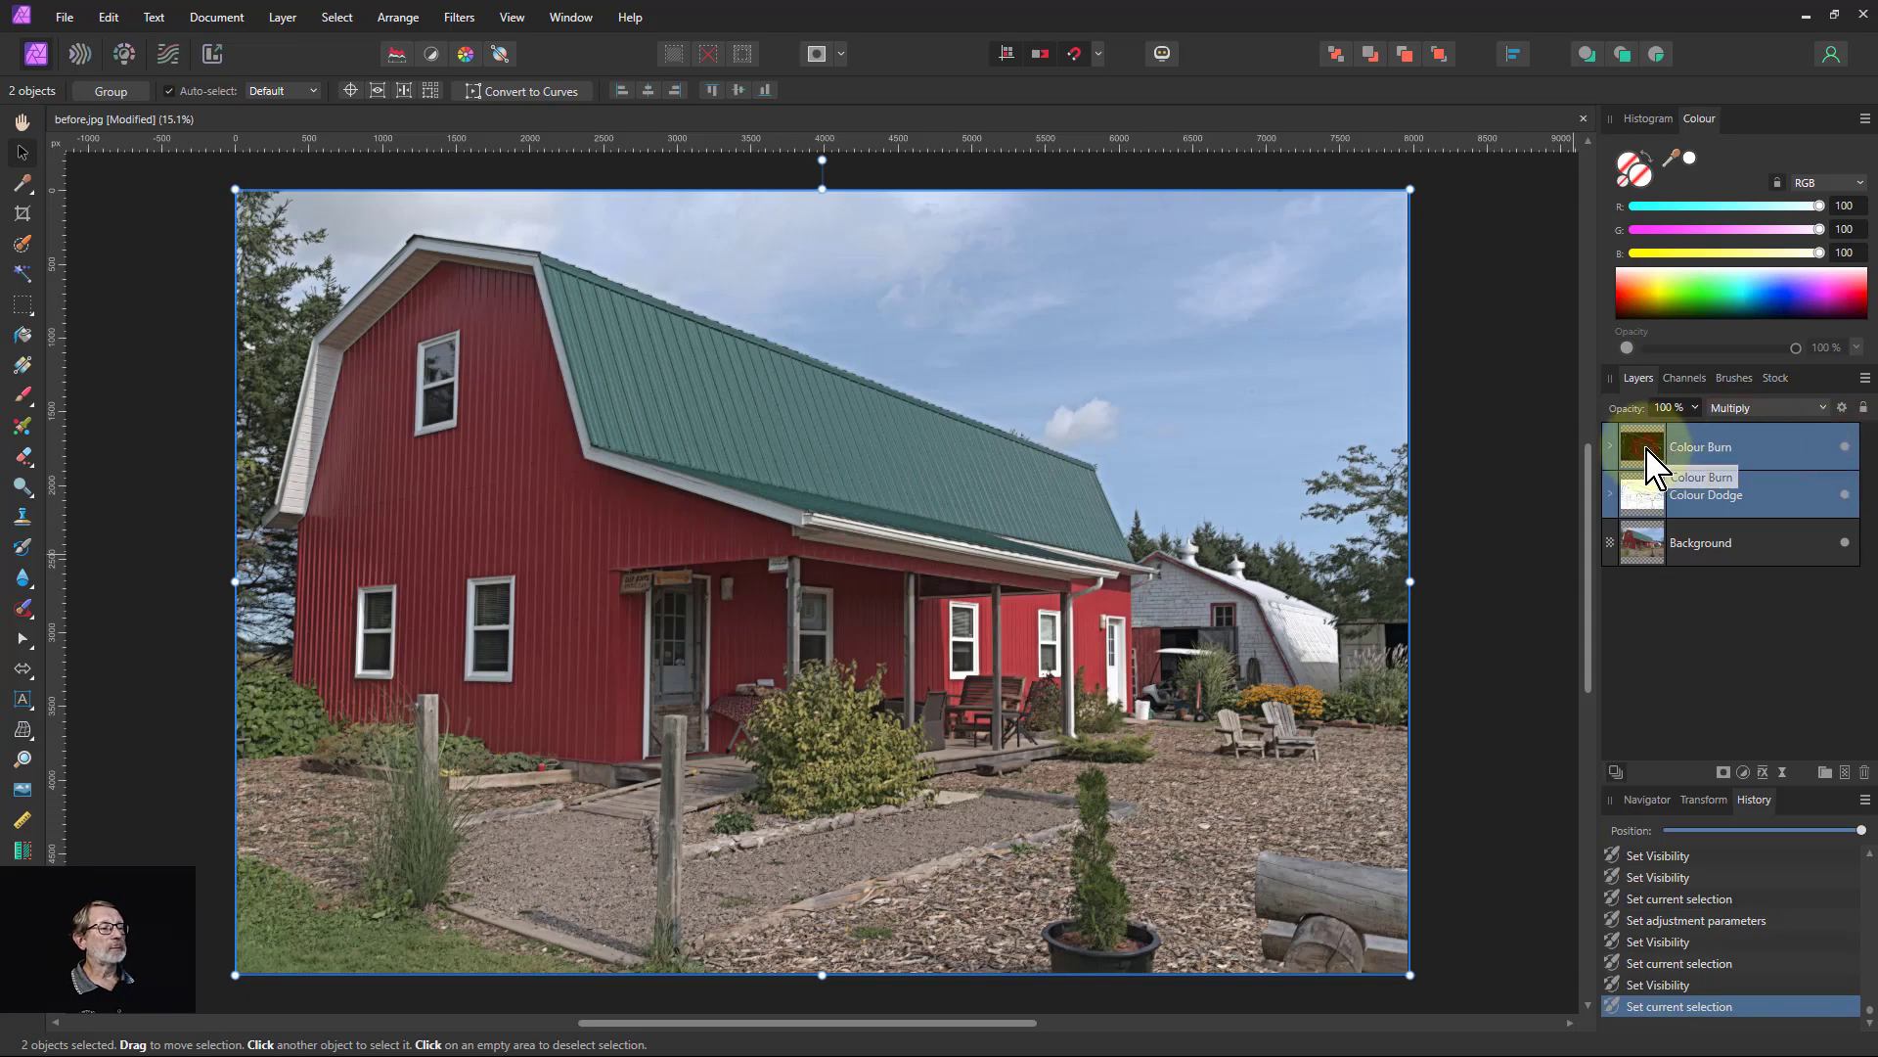
click(1653, 494)
scroll(714, 519, up, 8)
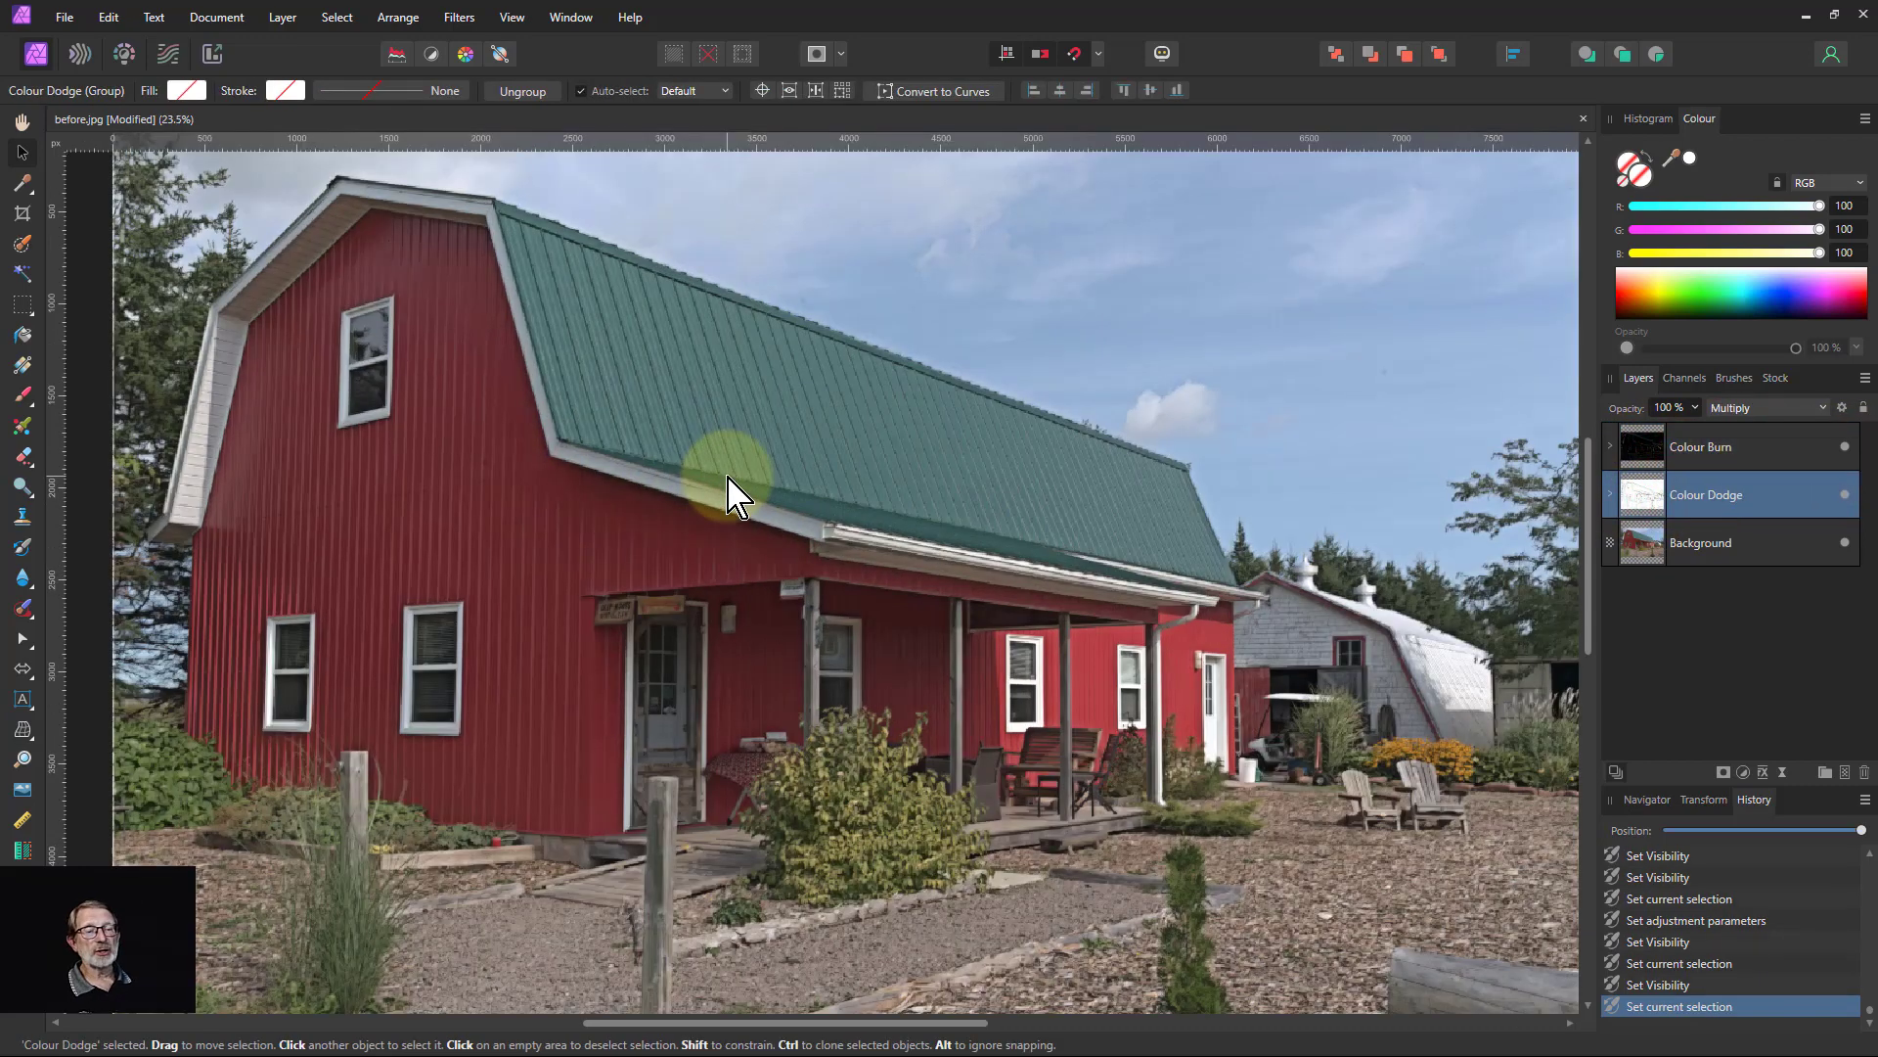